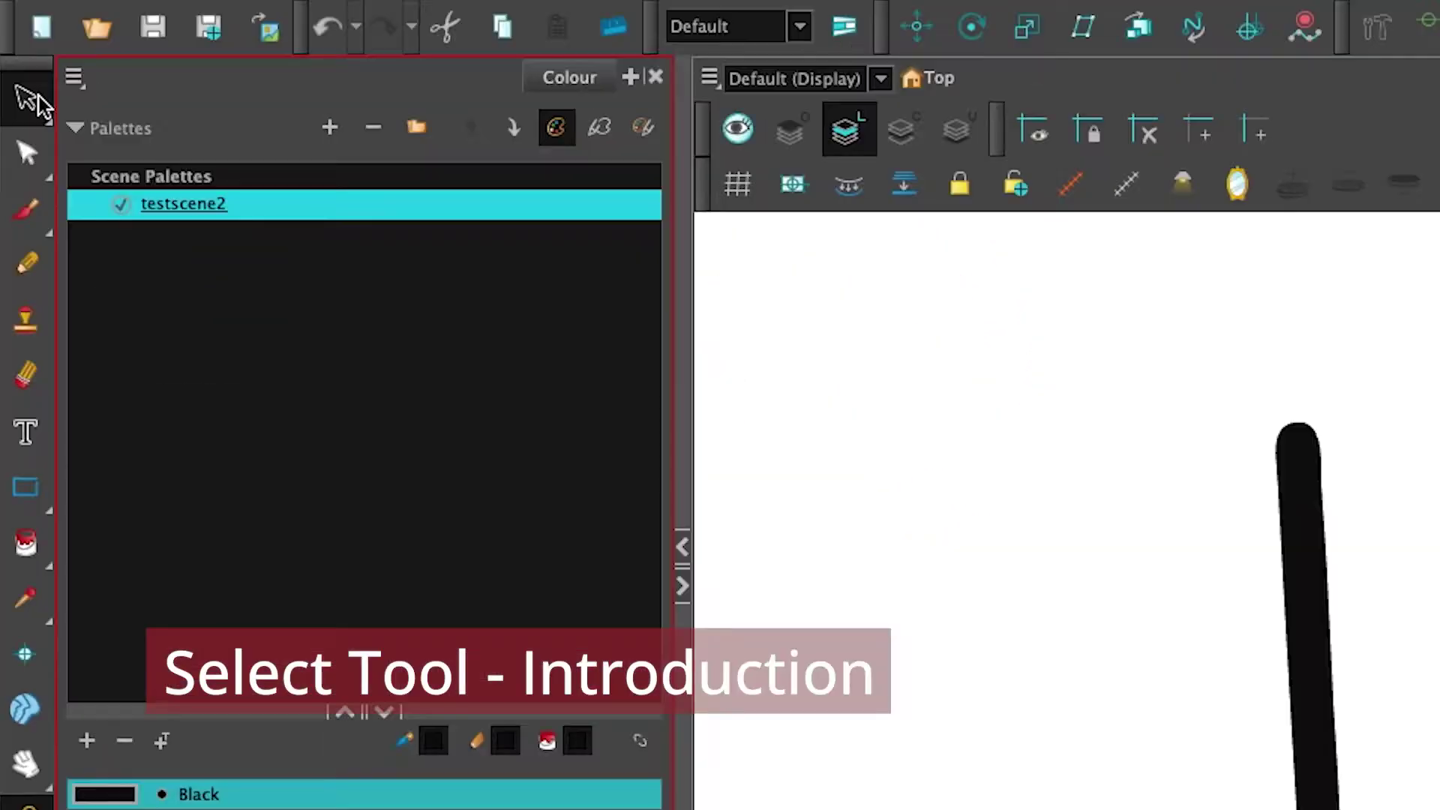
Using the Select tool, move the black vertical stroke slightly sideways and rotate it clockwise to a shallow diagonal.
{"action": "left_click", "coordinate": [19, 81]}
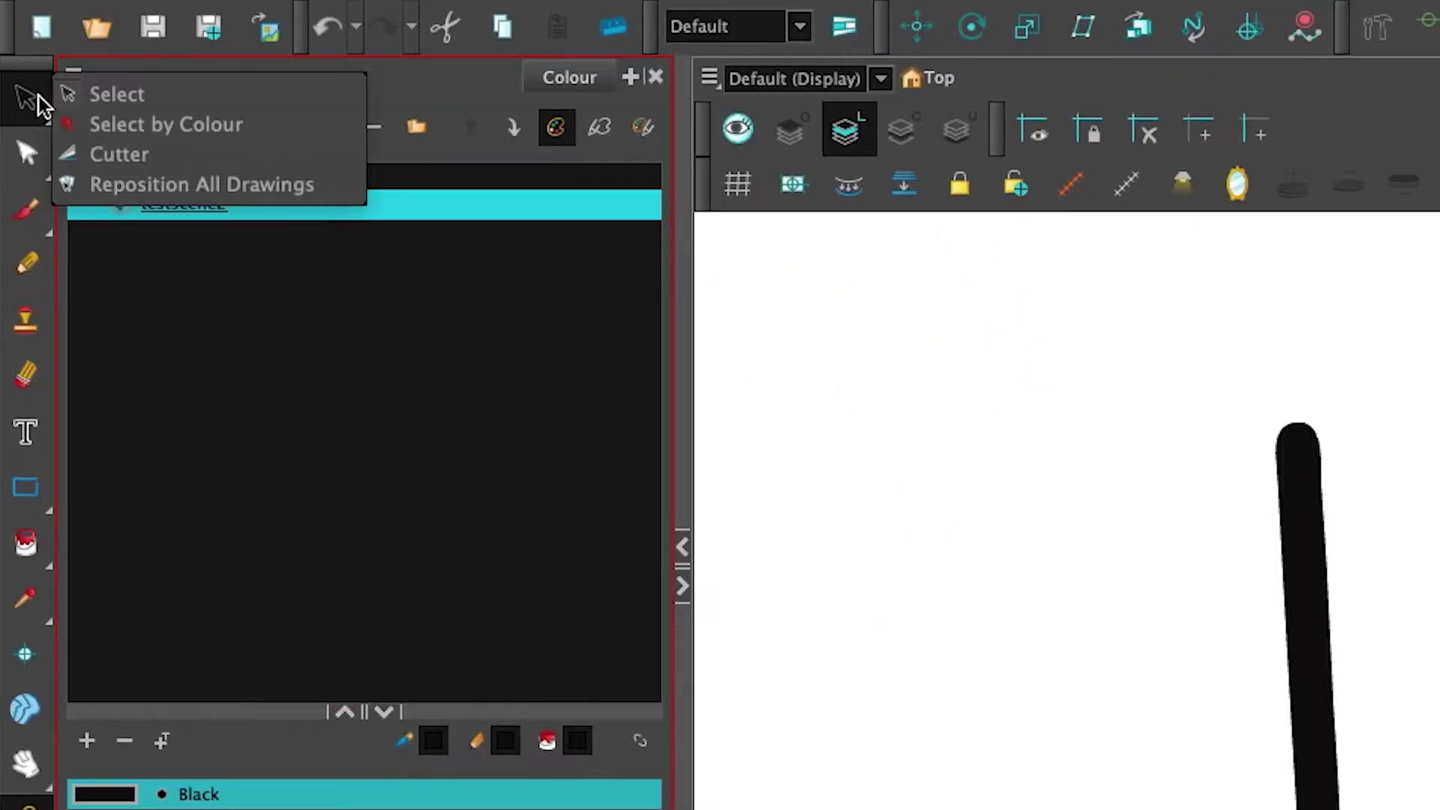
{"action": "left_click", "coordinate": [269, 99]}
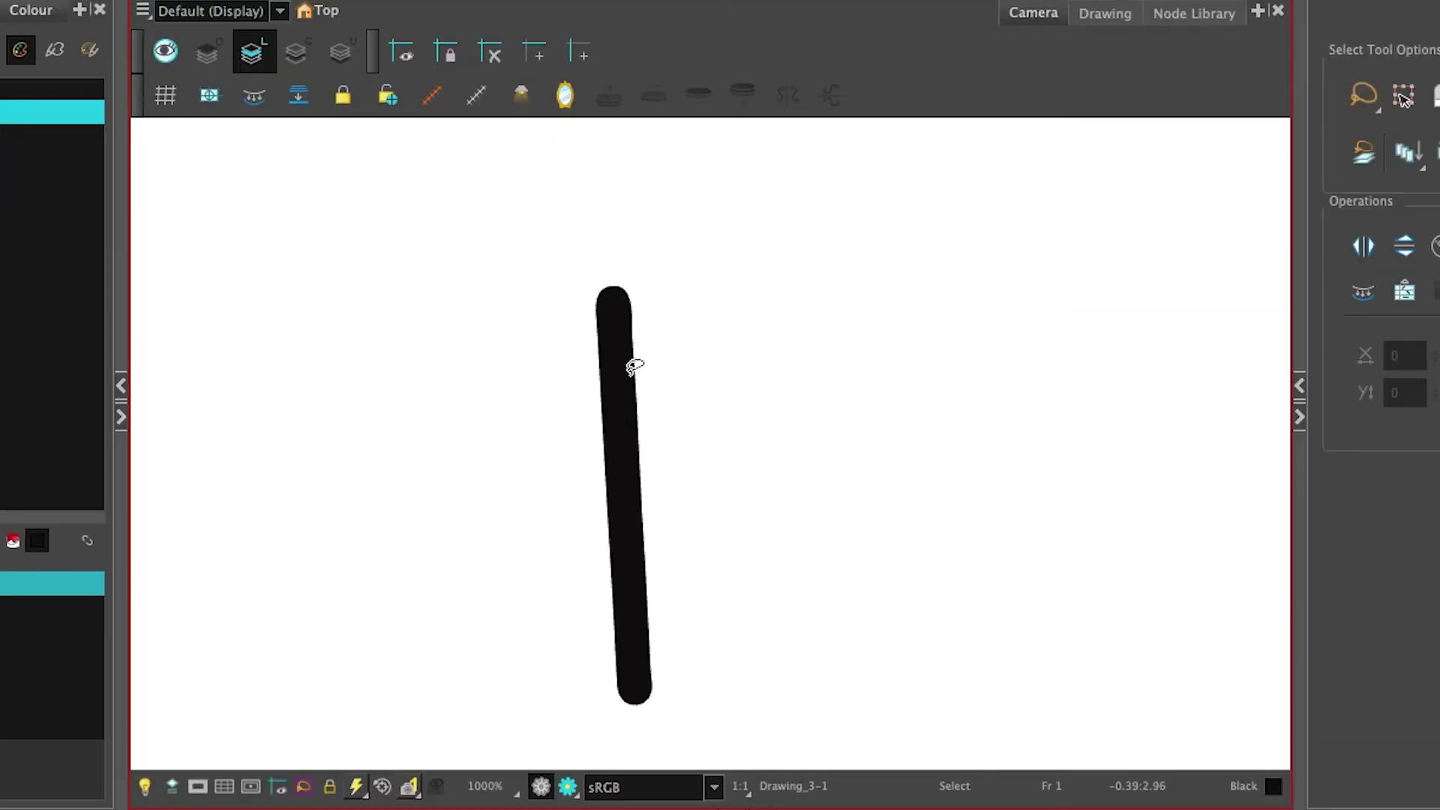
{"action": "left_click", "coordinate": [634, 366]}
{"action": "mouse_move", "coordinate": [987, 290]}
{"action": "left_mouse_down"}
{"action": "mouse_move", "coordinate": [515, 617]}
{"action": "mouse_move", "coordinate": [868, 342]}
{"action": "left_mouse_up"}
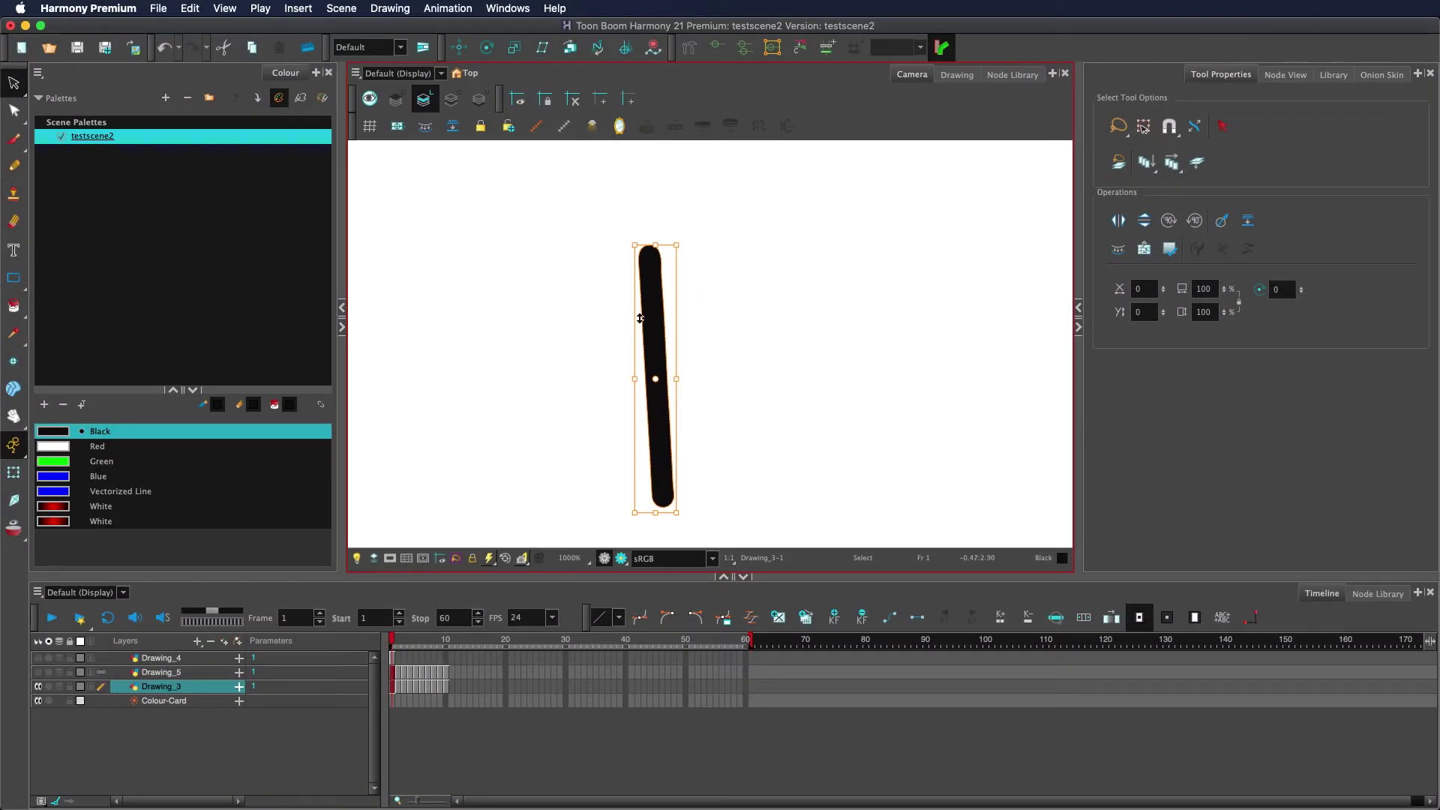
{"action": "mouse_move", "coordinate": [640, 318]}
{"action": "left_mouse_down"}
{"action": "mouse_move", "coordinate": [739, 289]}
{"action": "mouse_move", "coordinate": [716, 308]}
{"action": "left_mouse_up"}
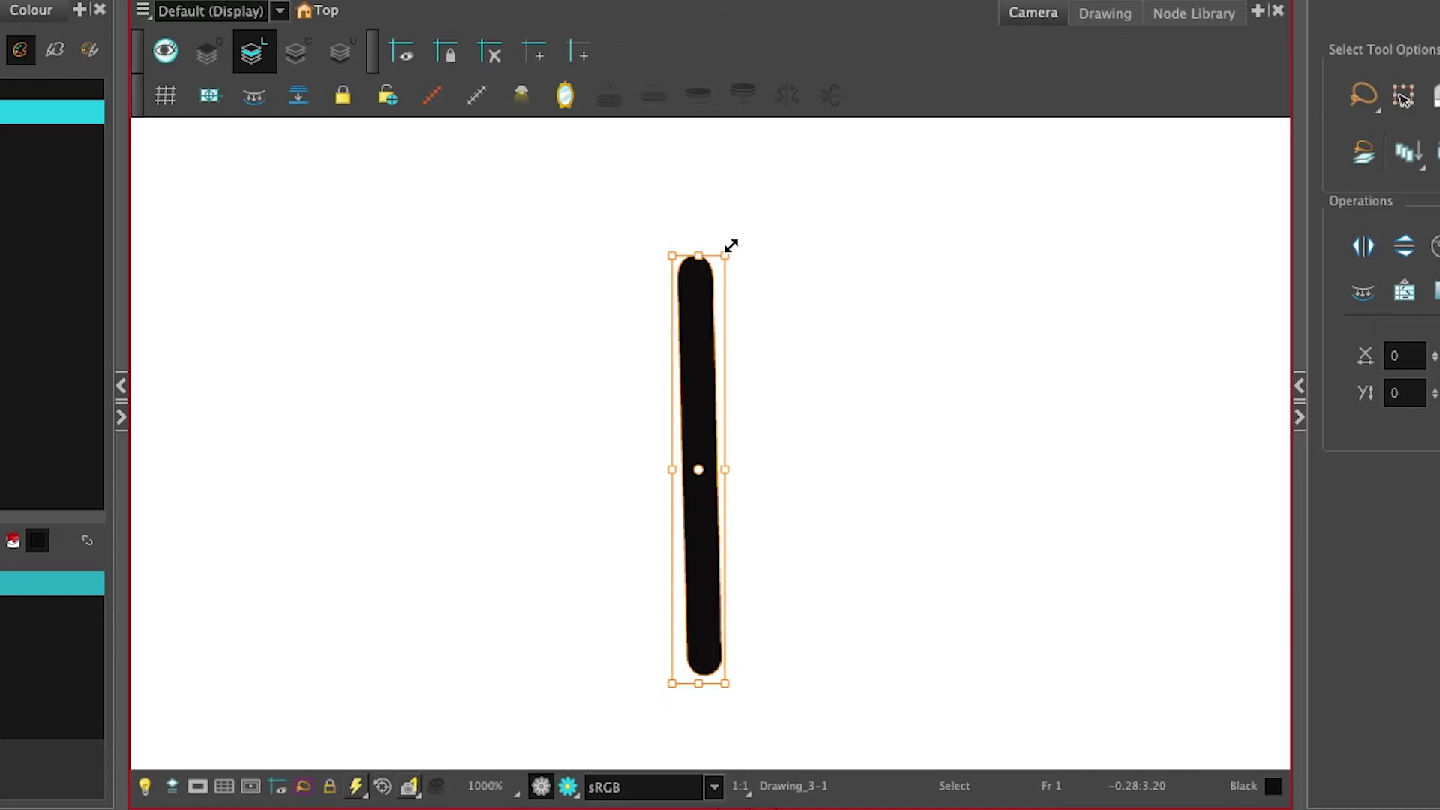
{"action": "mouse_move", "coordinate": [742, 235]}
{"action": "left_mouse_down"}
{"action": "mouse_move", "coordinate": [841, 318]}
{"action": "mouse_move", "coordinate": [993, 650]}
{"action": "left_mouse_up"}
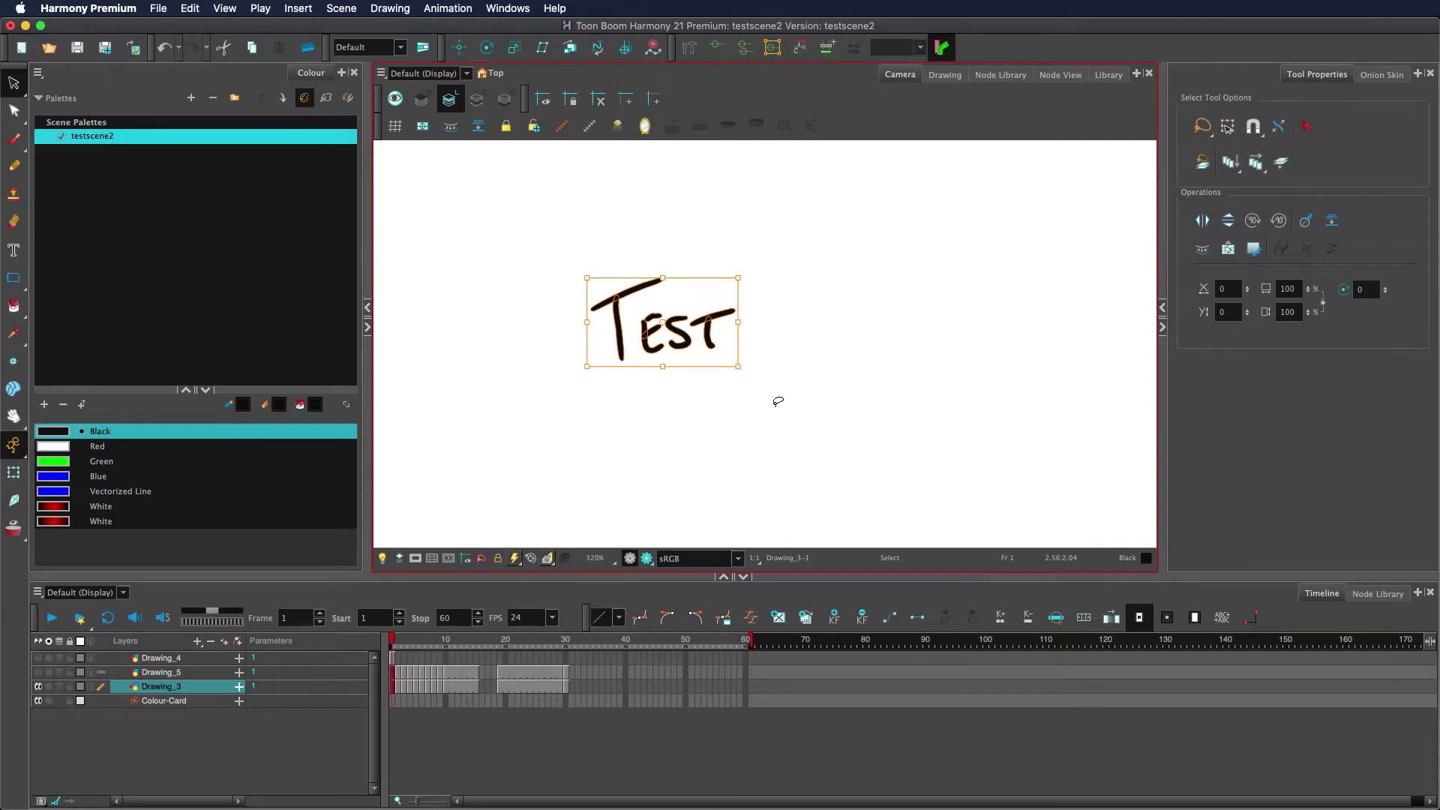
Rotate the TEST lettering from outside its bounding-box corner and undo the rotation.
{"action": "left_click", "coordinate": [811, 387]}
{"action": "mouse_move", "coordinate": [812, 387]}
{"action": "left_mouse_down"}
{"action": "mouse_move", "coordinate": [531, 353]}
{"action": "mouse_move", "coordinate": [716, 232]}
{"action": "left_mouse_up"}
{"action": "key", "text": "super+z"}
Enable Use Rotation Lever with transformation tools in the Camera preferences and rotate the TEST lettering with the lever.
{"action": "left_click", "coordinate": [87, 8]}
{"action": "left_click", "coordinate": [98, 50]}
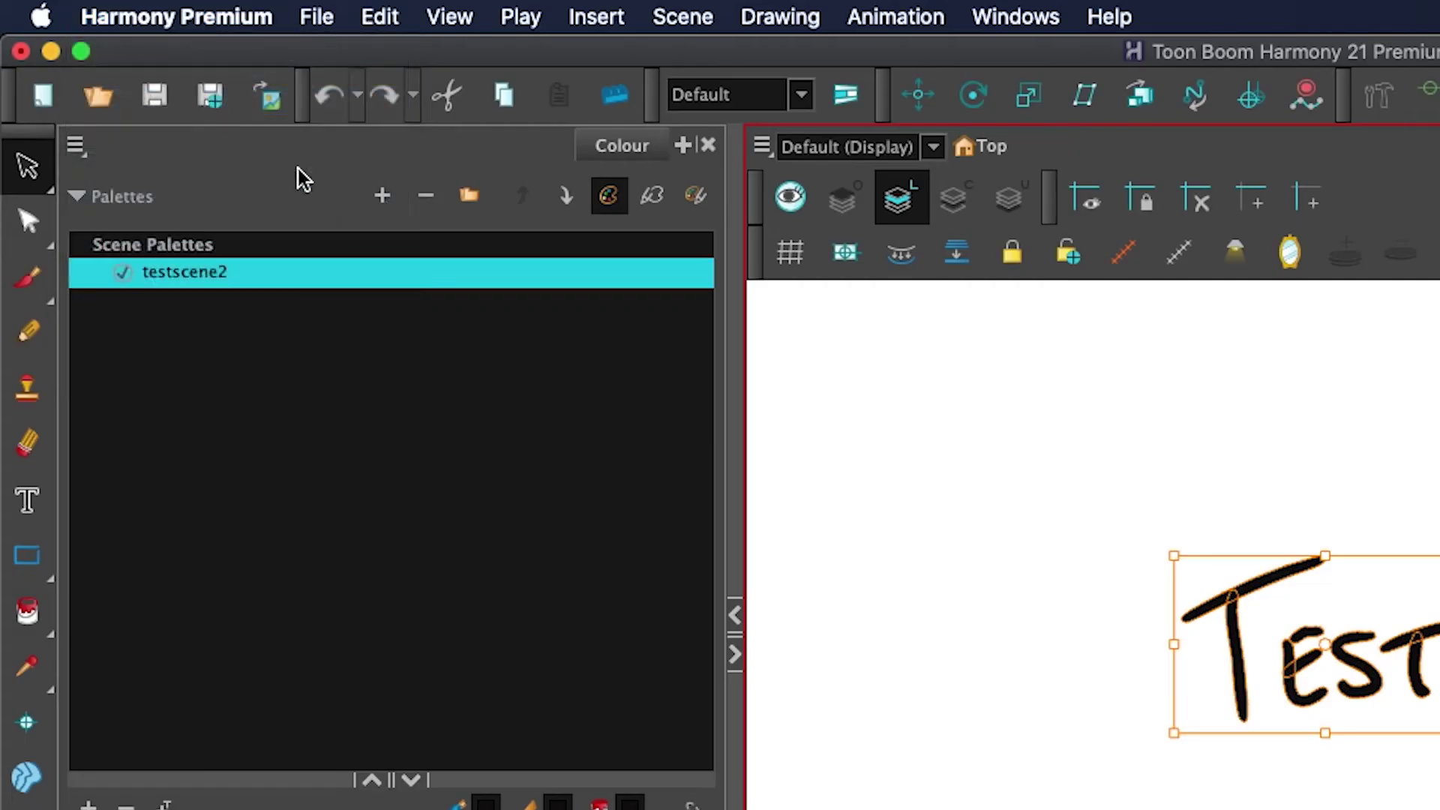
{"action": "left_click", "coordinate": [364, 146]}
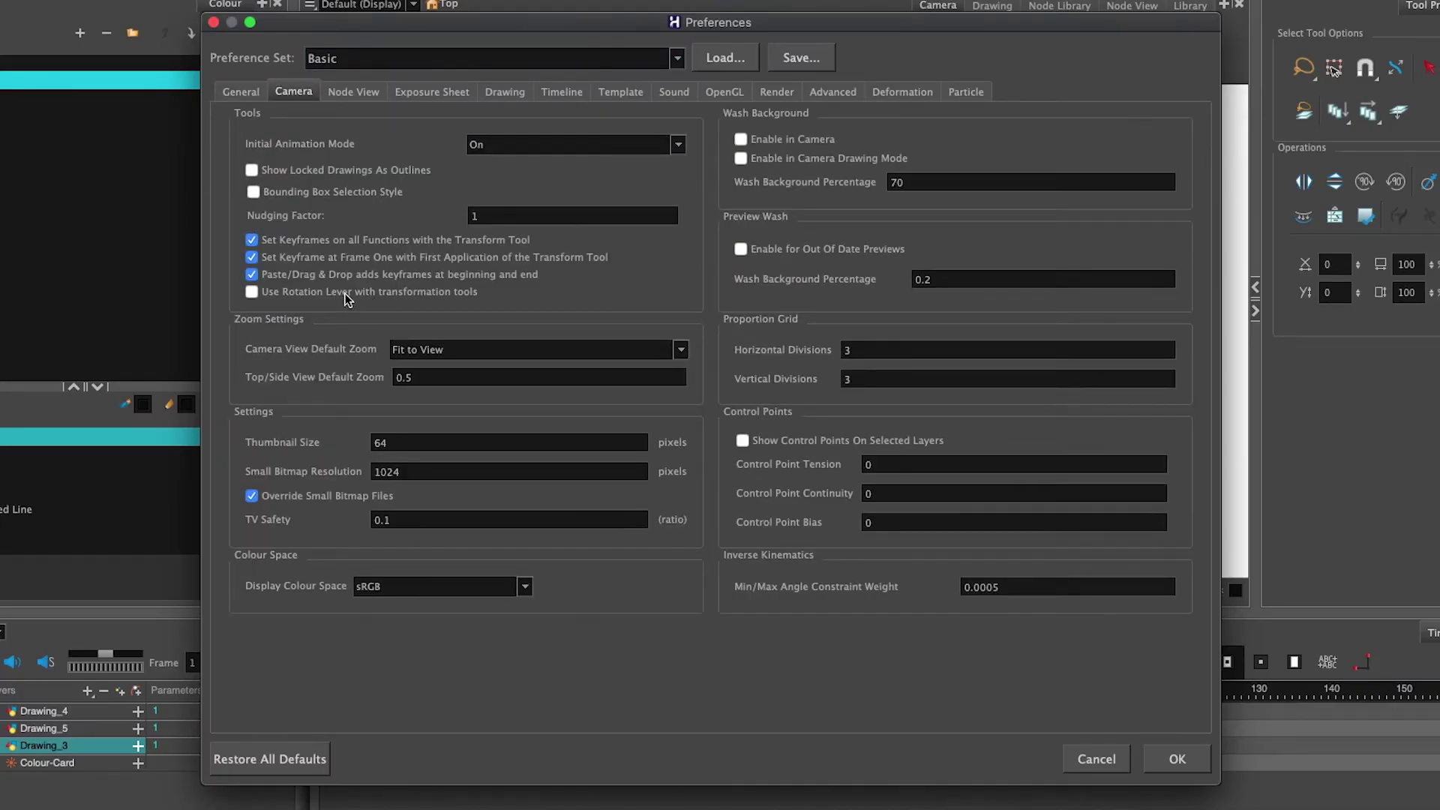
{"action": "left_click", "coordinate": [1194, 753]}
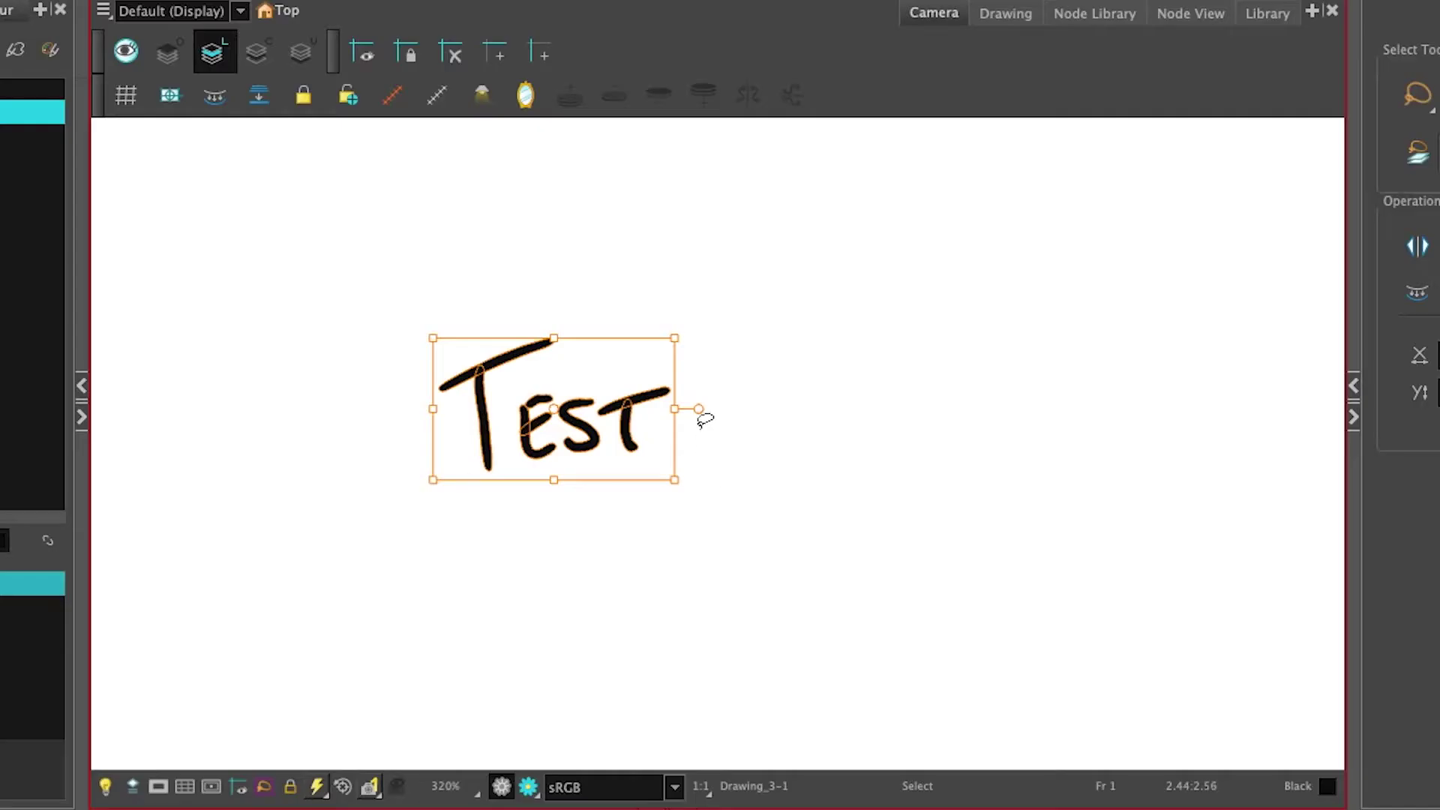
{"action": "left_click_drag", "start_coordinate": [701, 414], "coordinate": [691, 348]}
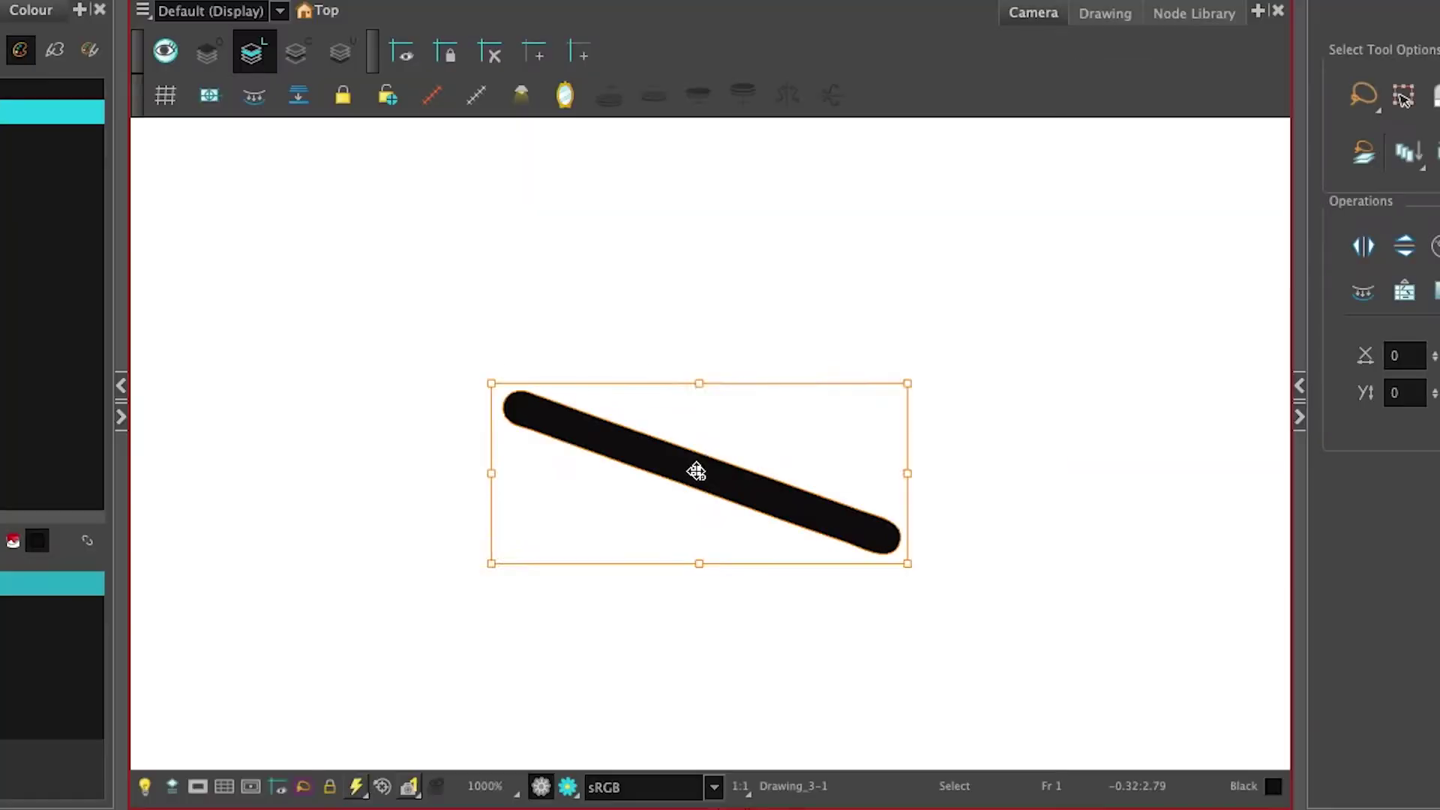
Rotate the black stroke about a pivot moved near its left end, and skew the diagonal black stroke vertically.
{"action": "left_click", "coordinate": [702, 360]}
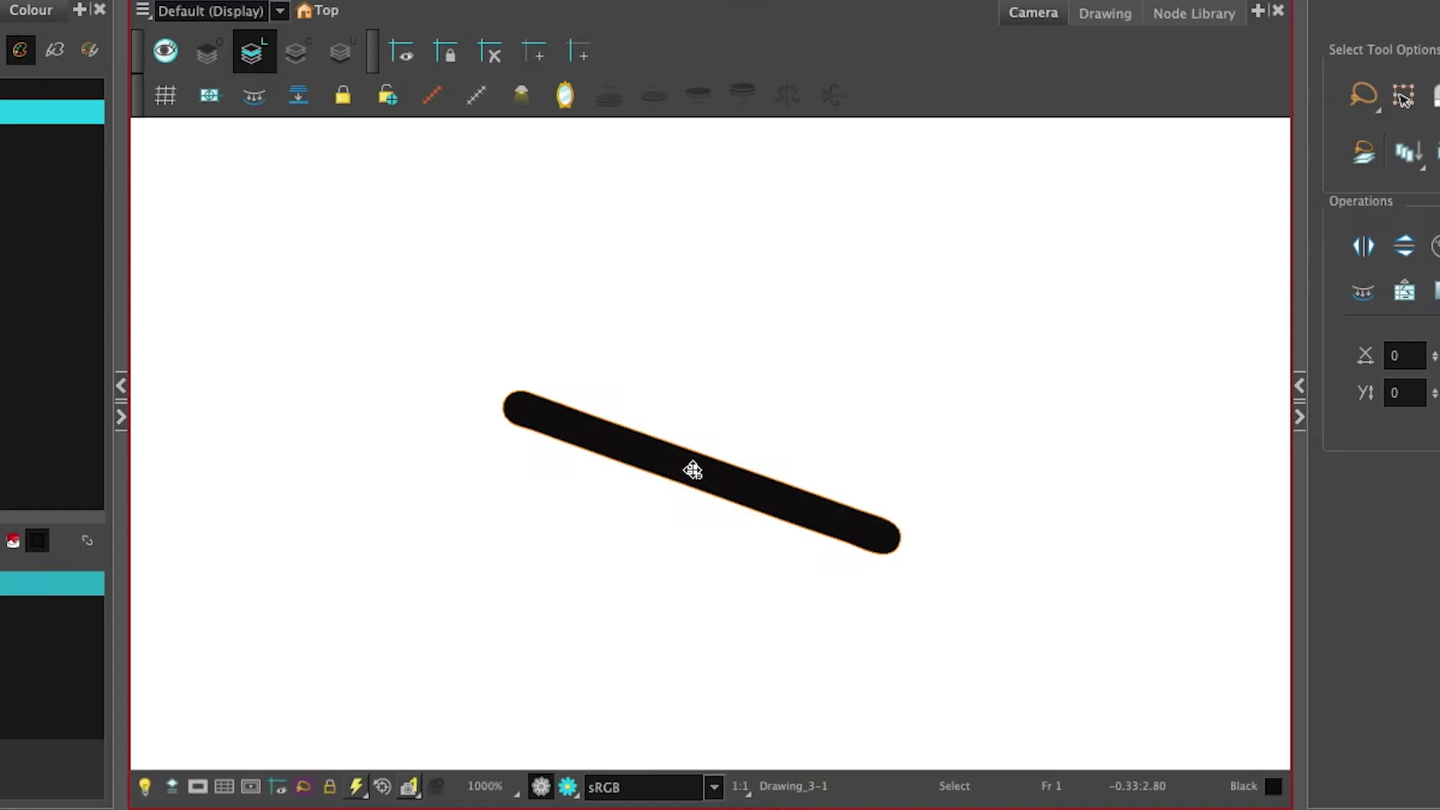
{"action": "left_click_drag", "start_coordinate": [872, 439], "coordinate": [894, 274]}
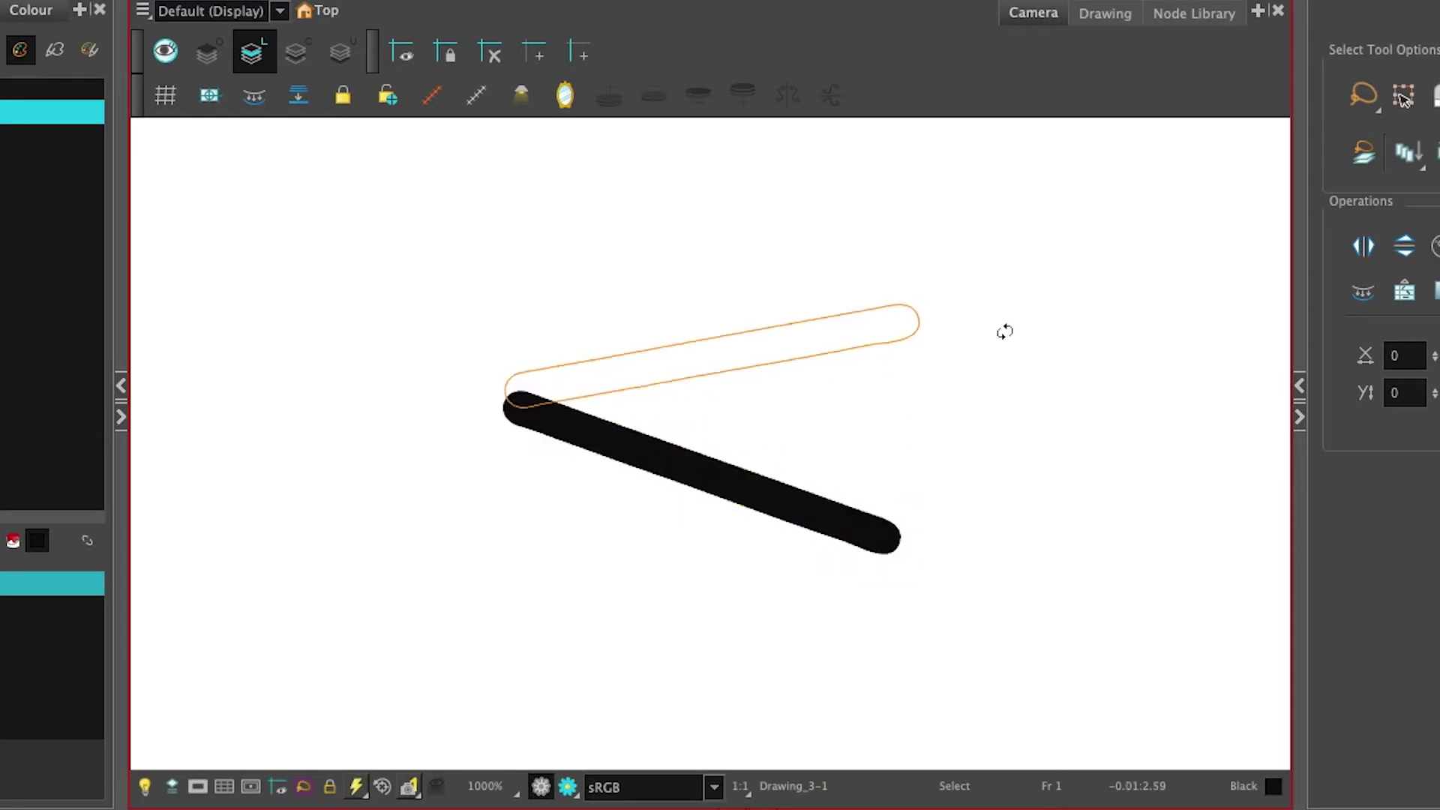
{"action": "left_click_drag", "start_coordinate": [1005, 331], "coordinate": [968, 431]}
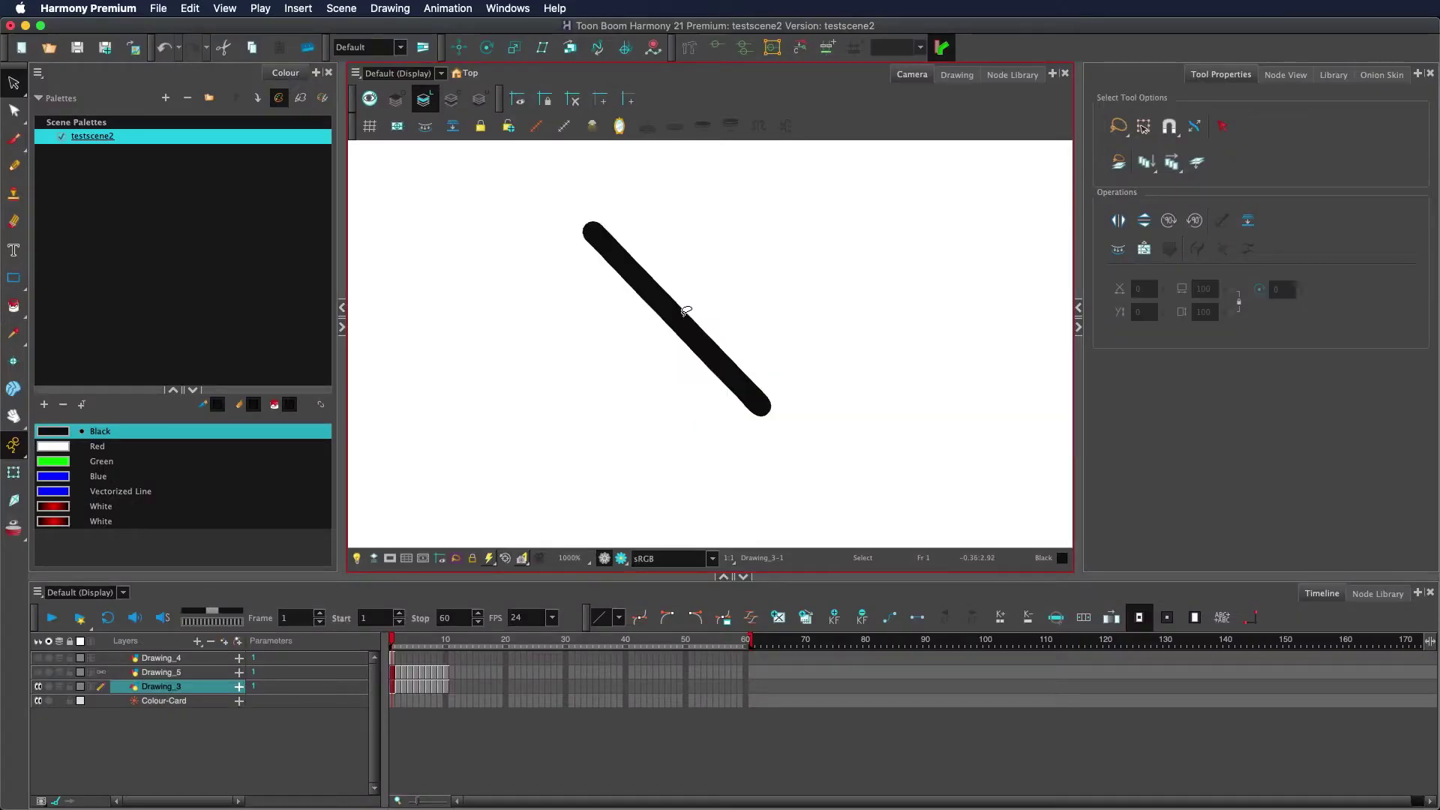
{"action": "left_click", "coordinate": [686, 311]}
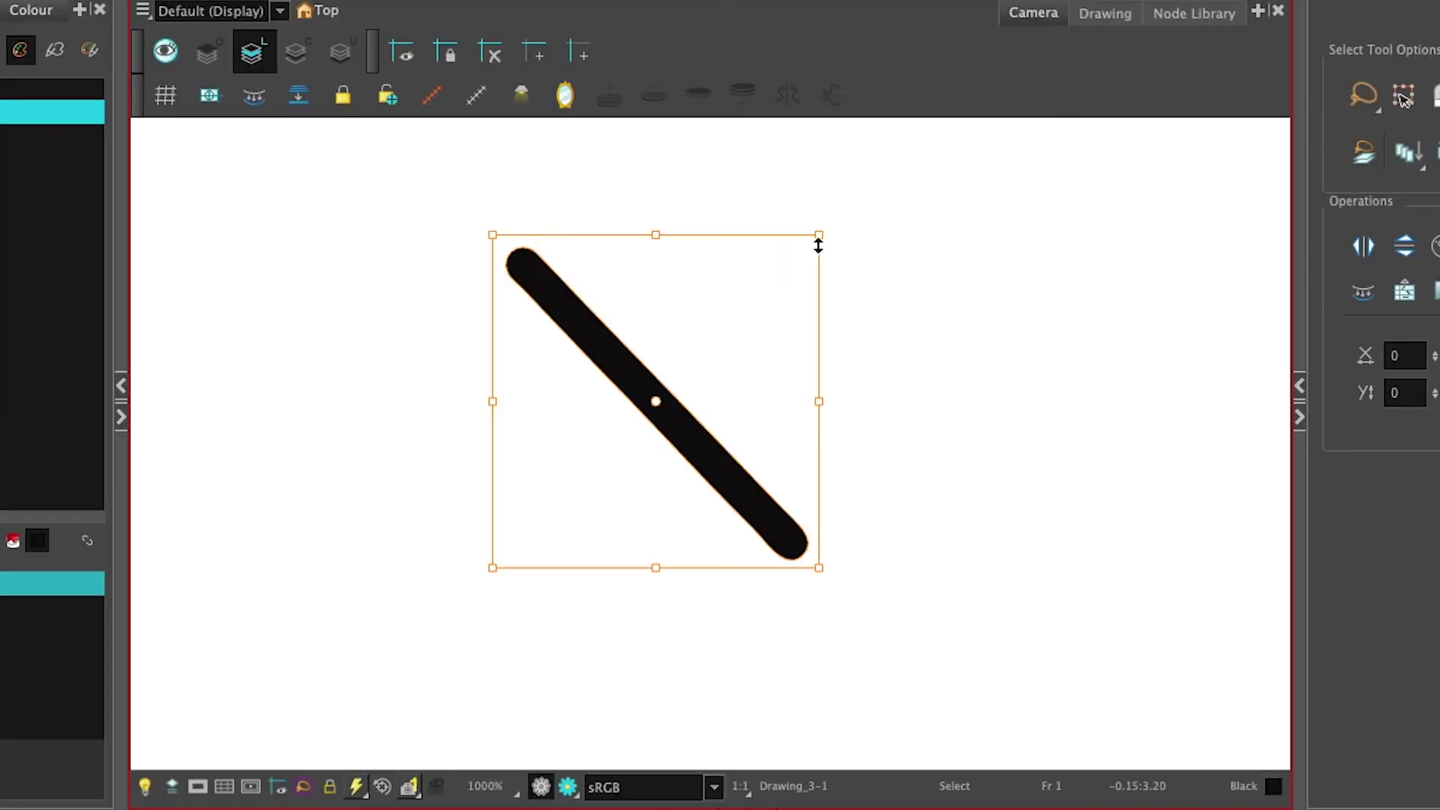
{"action": "left_click_drag", "start_coordinate": [819, 276], "coordinate": [810, 450]}
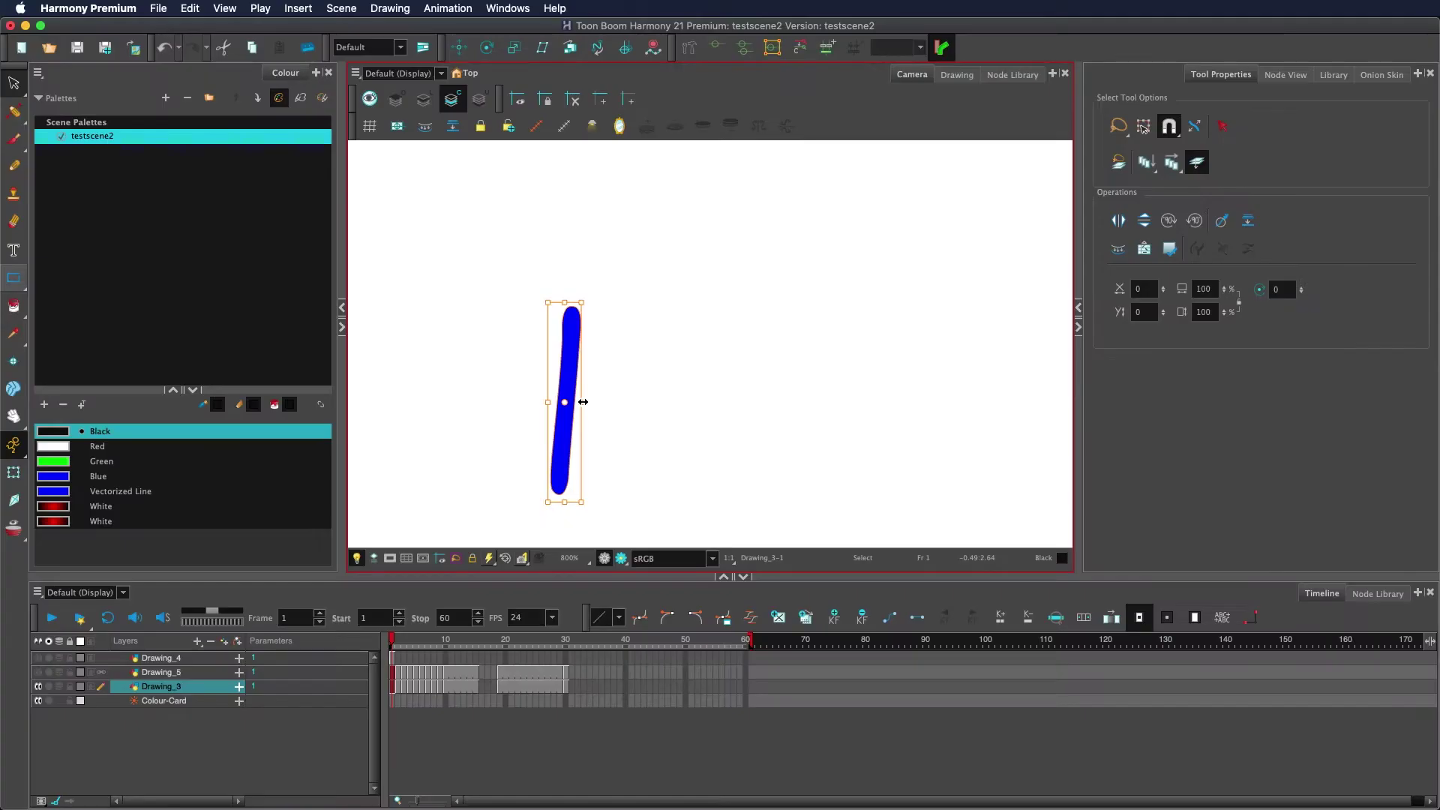
Stretch the blue stroke much wider from its side handle and resize it from its bounding-box corner.
{"action": "left_click_drag", "start_coordinate": [582, 402], "coordinate": [749, 400]}
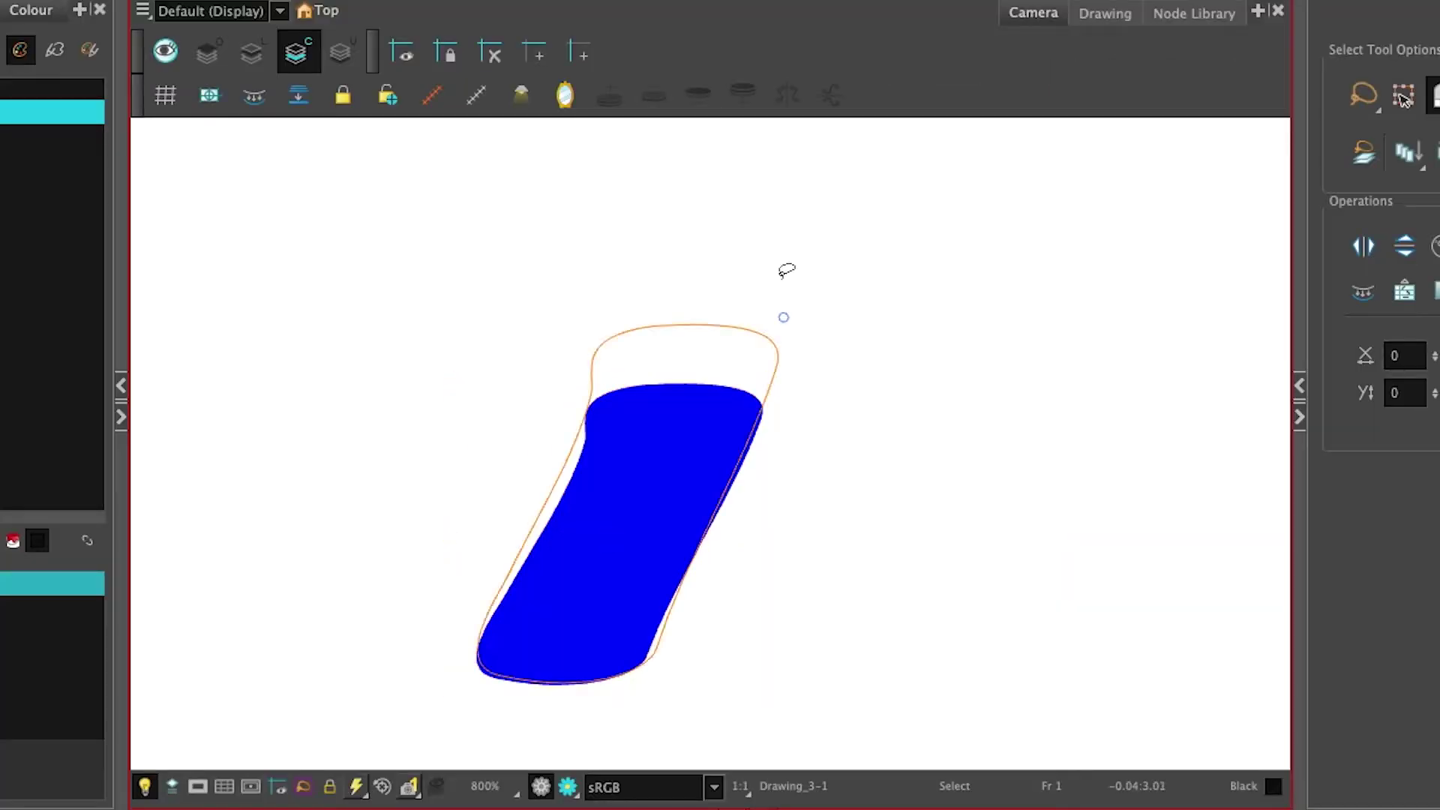
{"action": "mouse_move", "coordinate": [785, 272]}
{"action": "left_mouse_down"}
{"action": "mouse_move", "coordinate": [626, 201]}
{"action": "mouse_move", "coordinate": [730, 218]}
{"action": "mouse_move", "coordinate": [733, 254]}
{"action": "left_mouse_up"}
{"action": "mouse_move", "coordinate": [733, 254]}
{"action": "left_mouse_down"}
{"action": "mouse_move", "coordinate": [782, 202]}
{"action": "mouse_move", "coordinate": [801, 367]}
{"action": "mouse_move", "coordinate": [780, 215]}
{"action": "mouse_move", "coordinate": [791, 395]}
{"action": "mouse_move", "coordinate": [827, 238]}
{"action": "mouse_move", "coordinate": [698, 289]}
{"action": "mouse_move", "coordinate": [743, 353]}
{"action": "mouse_move", "coordinate": [865, 270]}
{"action": "mouse_move", "coordinate": [765, 358]}
{"action": "left_mouse_up"}
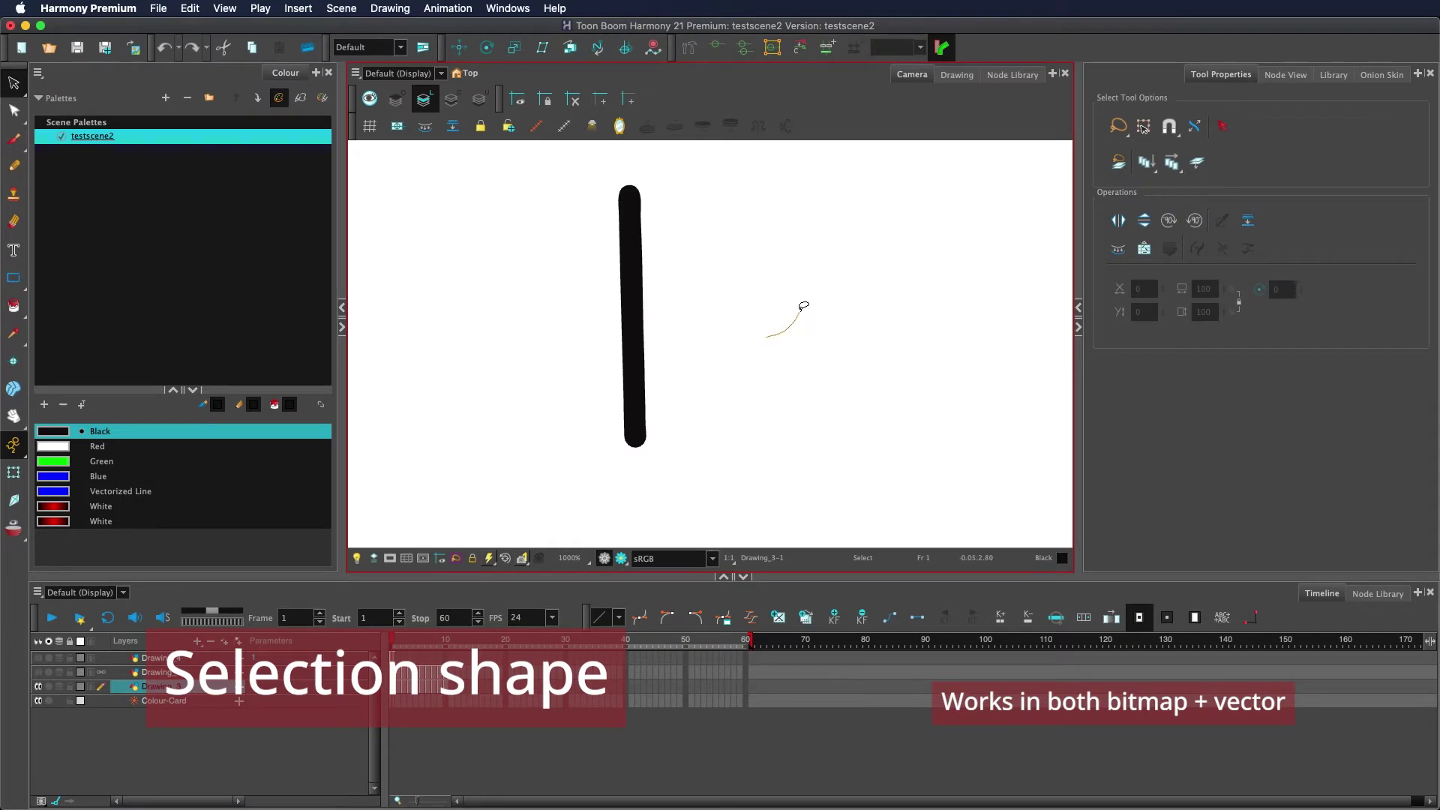
Lasso around the black vertical stroke and clear the selection.
{"action": "mouse_move", "coordinate": [803, 266]}
{"action": "left_mouse_down"}
{"action": "mouse_move", "coordinate": [742, 177]}
{"action": "mouse_move", "coordinate": [476, 465]}
{"action": "mouse_move", "coordinate": [718, 487]}
{"action": "mouse_move", "coordinate": [826, 289]}
{"action": "mouse_move", "coordinate": [825, 413]}
{"action": "mouse_move", "coordinate": [390, 225]}
{"action": "mouse_move", "coordinate": [804, 525]}
{"action": "left_mouse_up"}
{"action": "left_click", "coordinate": [1112, 508]}
Set the selection shape to Marquee, box-select the black vertical stroke and deselect it.
{"action": "left_click", "coordinate": [1119, 127]}
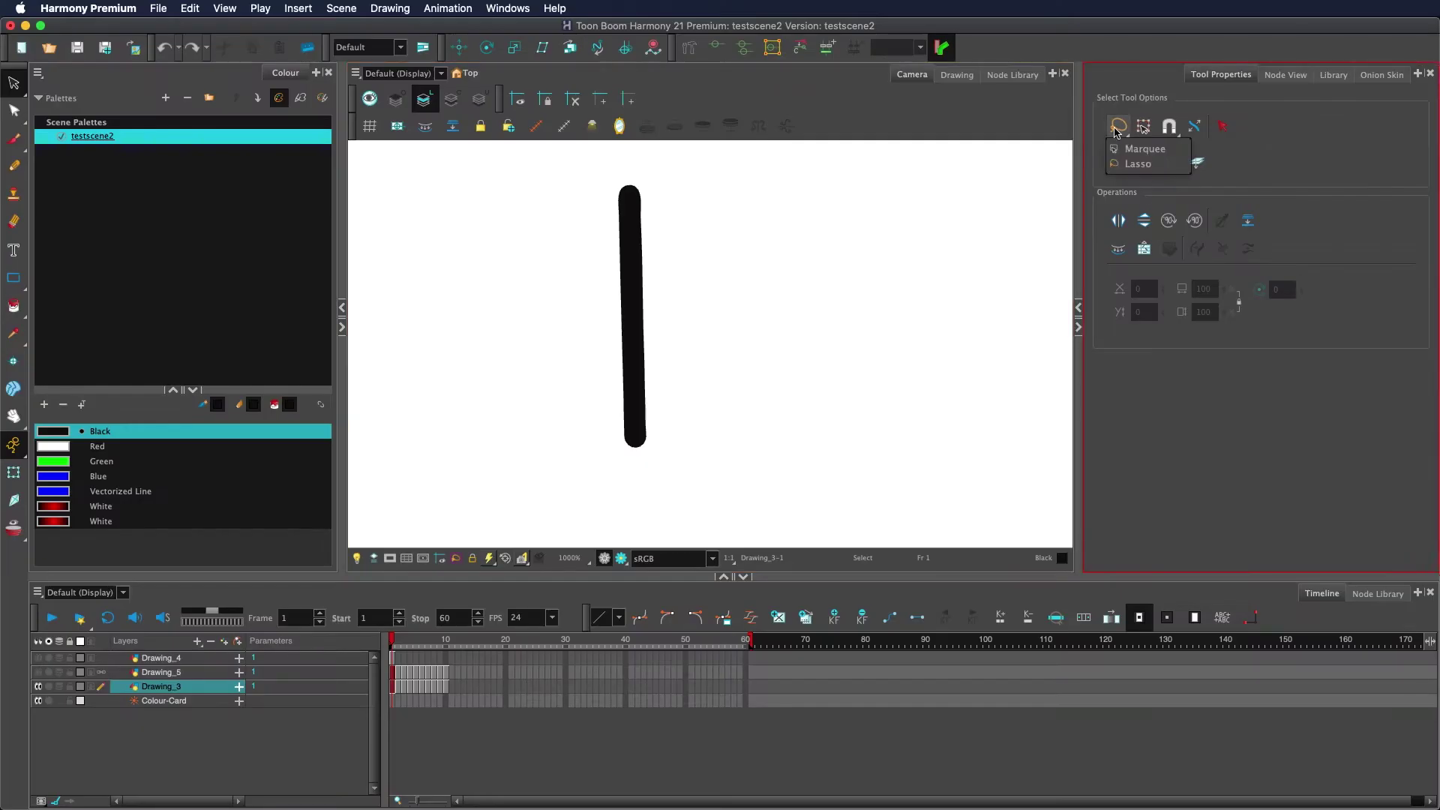
{"action": "left_click", "coordinate": [1123, 147]}
{"action": "mouse_move", "coordinate": [830, 172]}
{"action": "left_mouse_down"}
{"action": "mouse_move", "coordinate": [451, 454]}
{"action": "mouse_move", "coordinate": [468, 449]}
{"action": "left_mouse_up"}
{"action": "left_click_drag", "start_coordinate": [321, 612], "coordinate": [379, 683]}
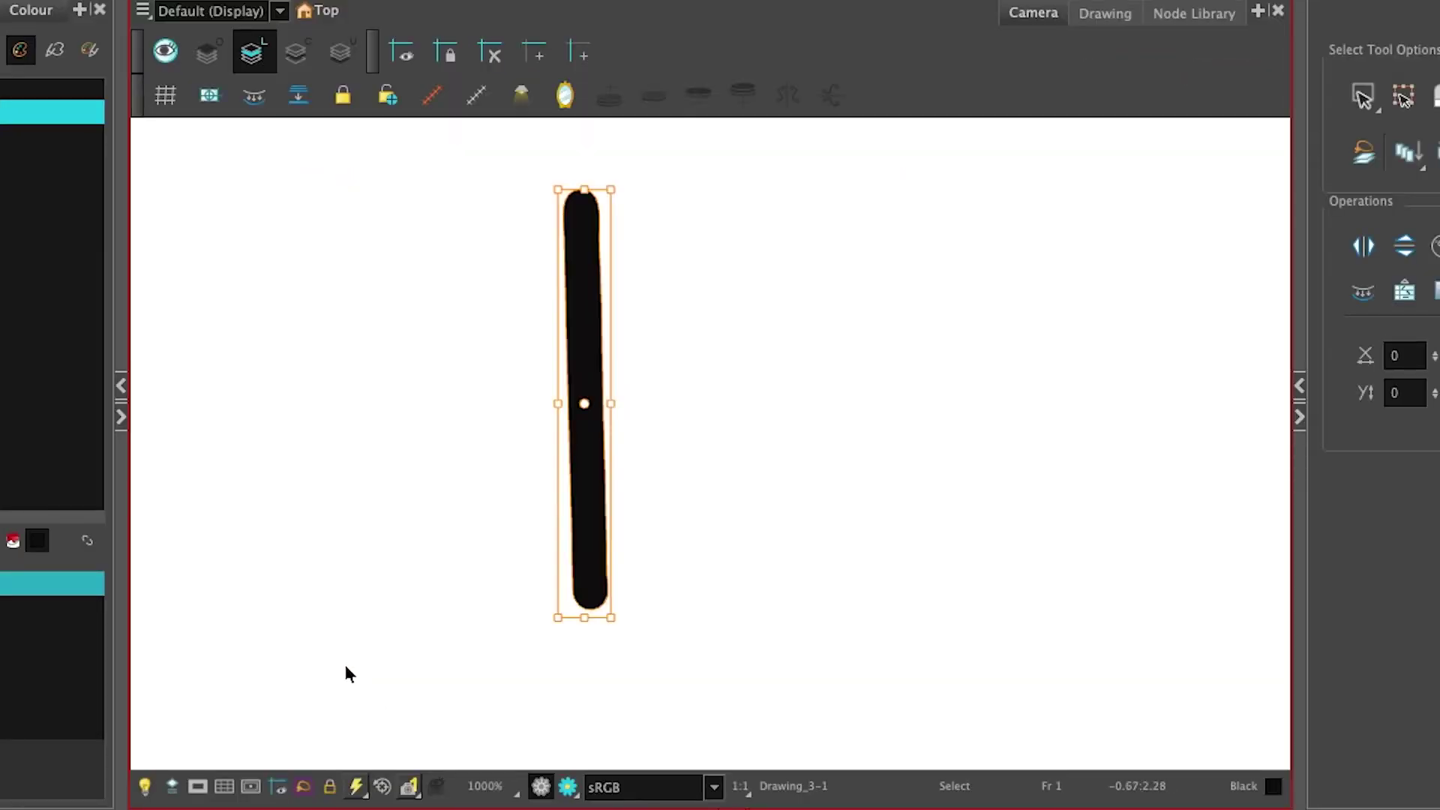
{"action": "left_click", "coordinate": [346, 665]}
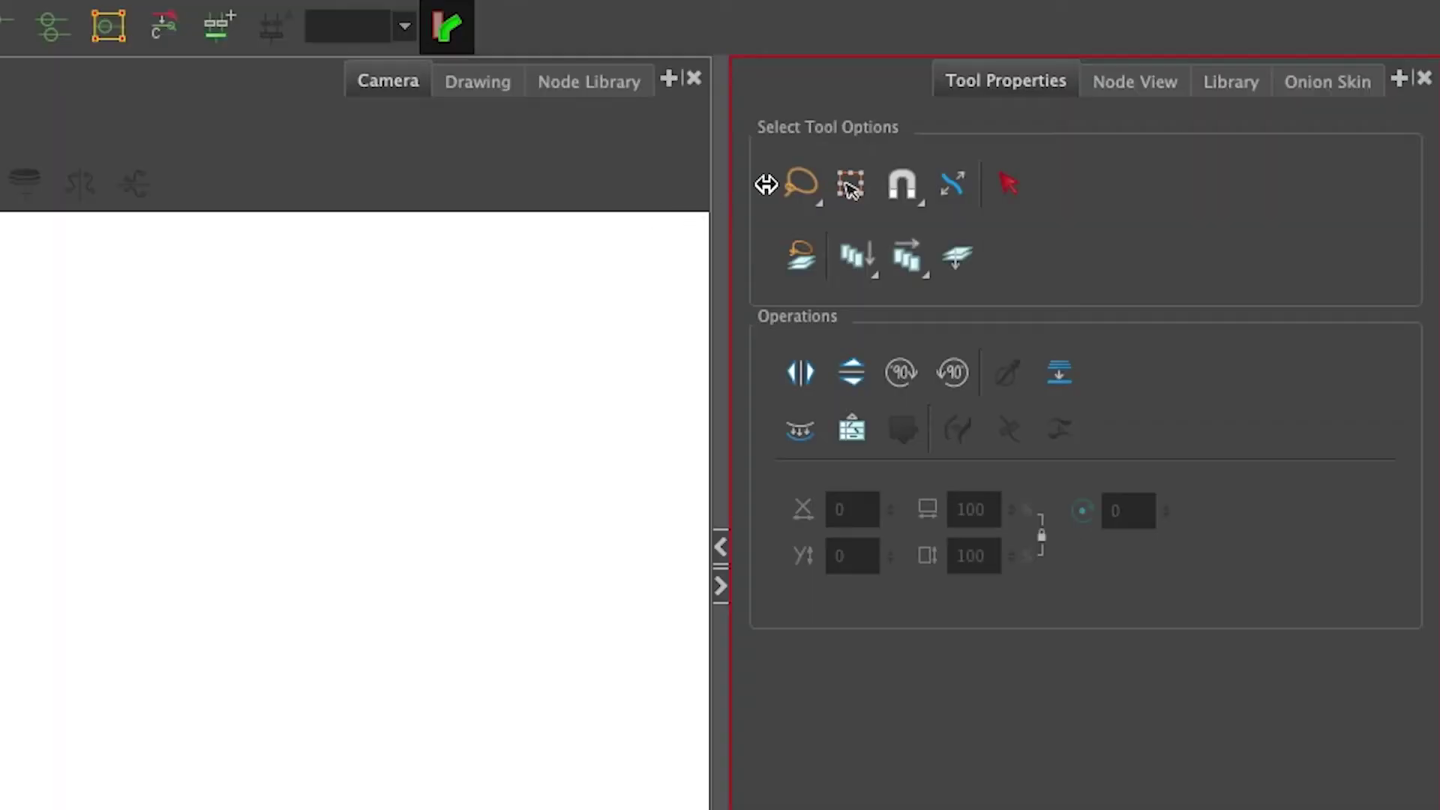
Set the selection shape to Lasso and try to move the diagonal stroke from the empty area inside its bounding box.
{"action": "left_click", "coordinate": [1118, 126]}
{"action": "left_click", "coordinate": [1135, 165]}
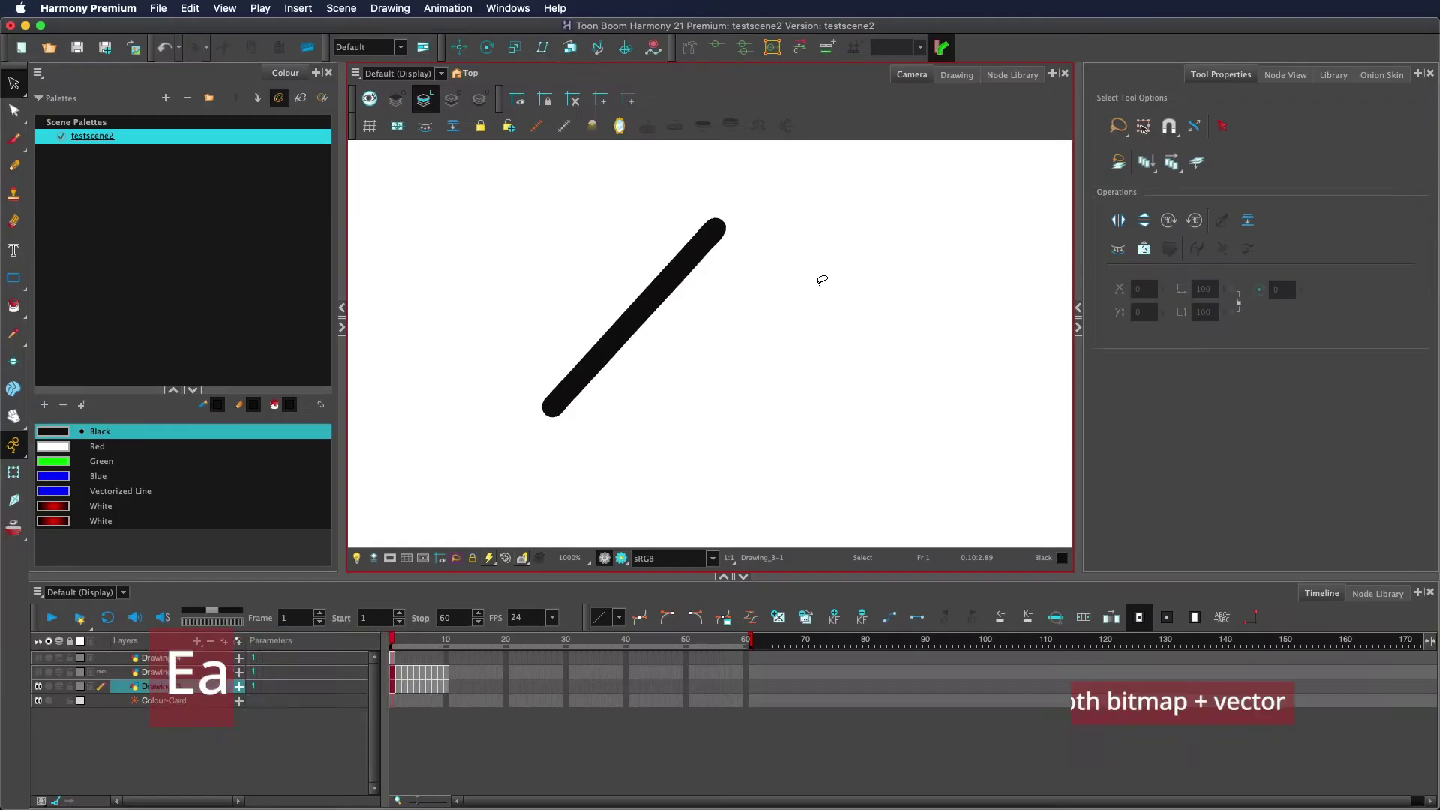
{"action": "left_click", "coordinate": [654, 283]}
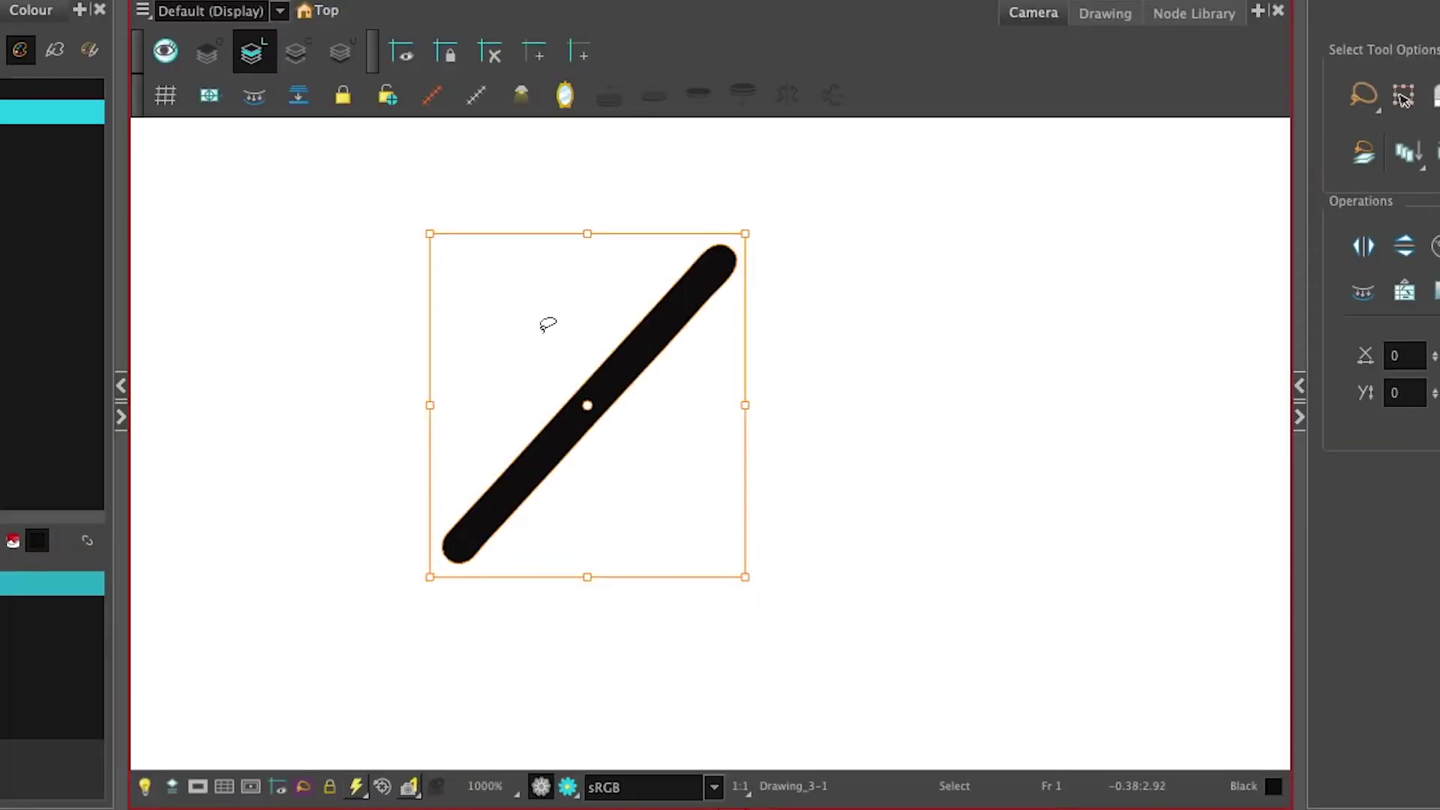
{"action": "left_click_drag", "start_coordinate": [526, 309], "coordinate": [497, 343]}
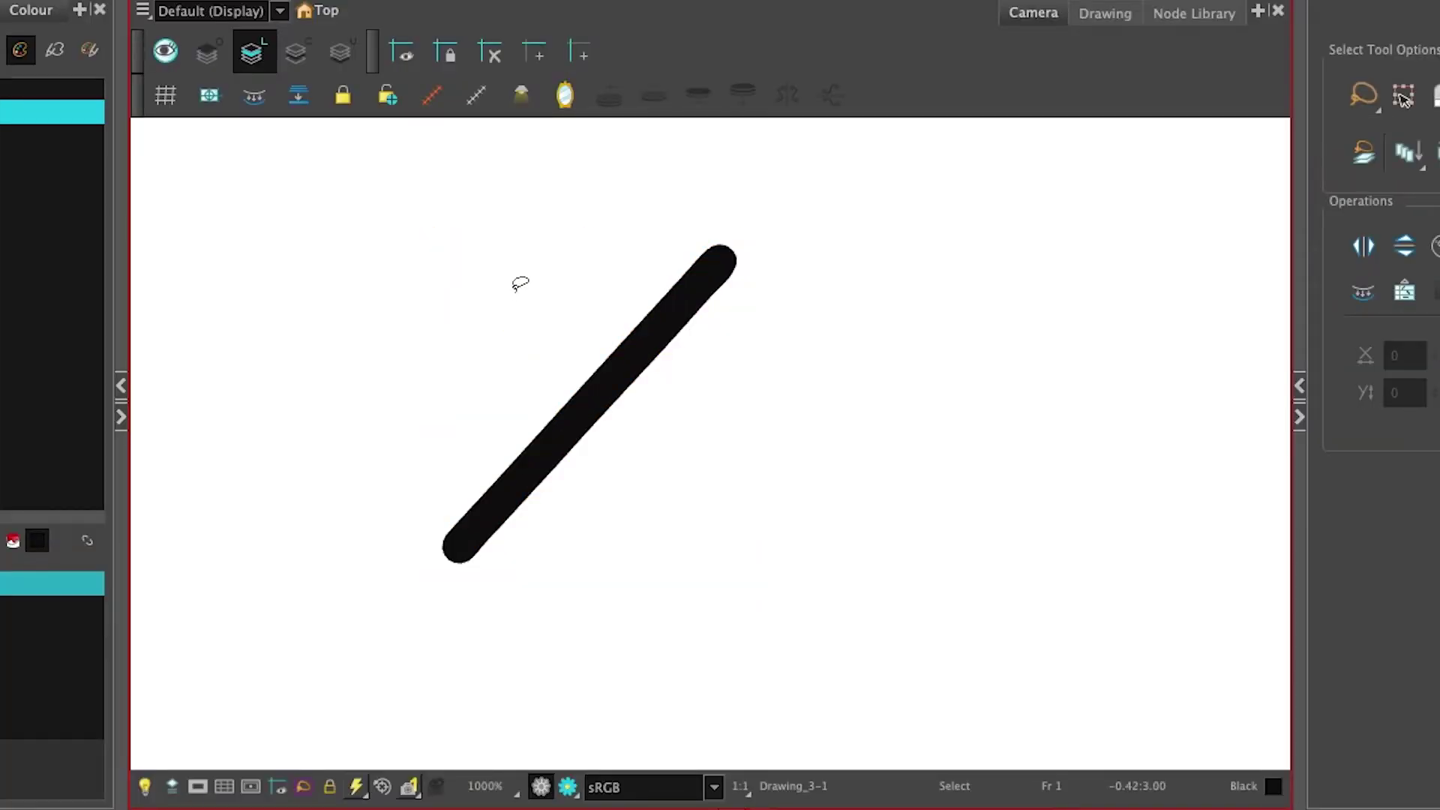
{"action": "left_click_drag", "start_coordinate": [521, 284], "coordinate": [525, 304]}
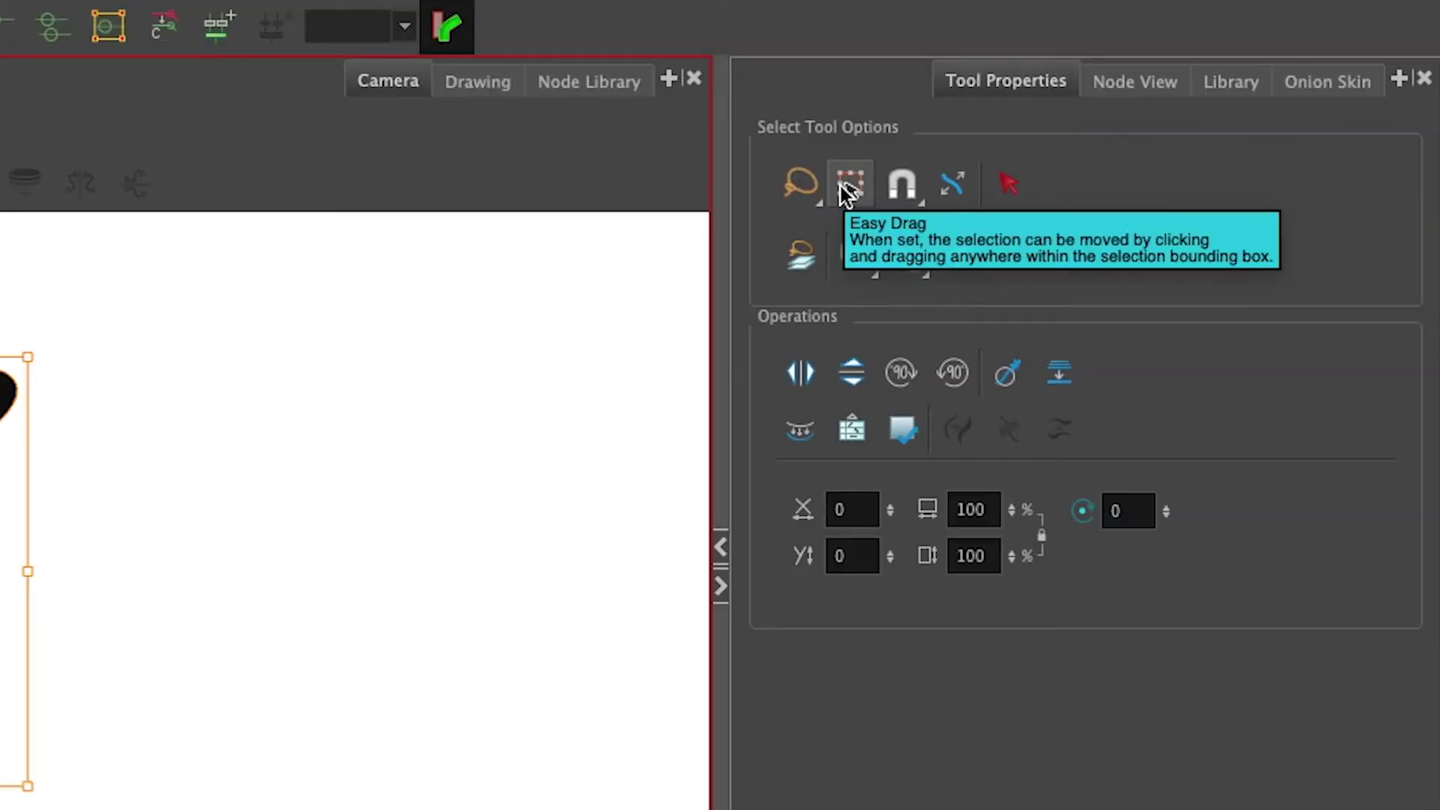
Enable Easy Drag and move the diagonal stroke from an empty spot inside its bounding box.
{"action": "left_click", "coordinate": [1141, 128]}
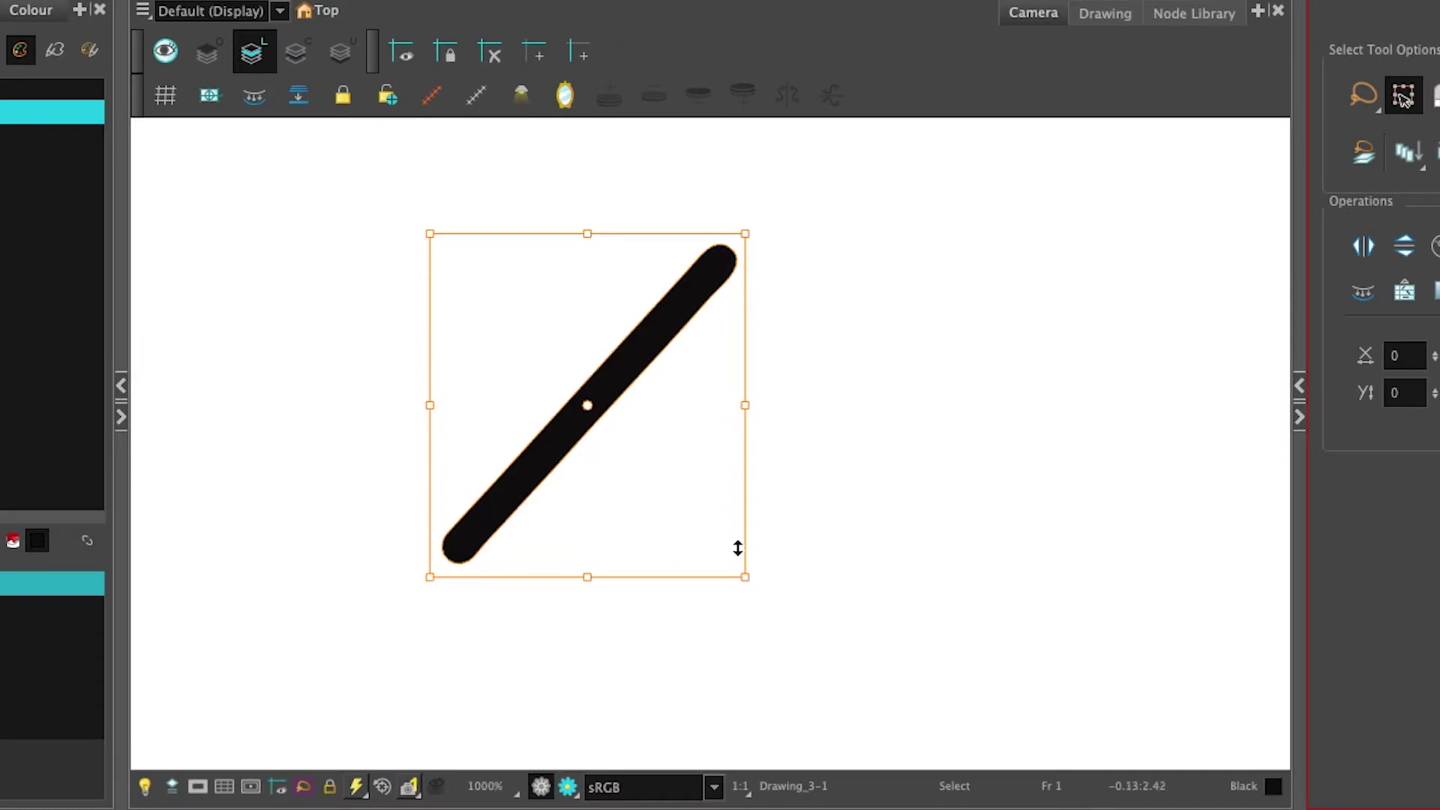
{"action": "left_click_drag", "start_coordinate": [707, 524], "coordinate": [669, 508]}
{"action": "mouse_move", "coordinate": [669, 508]}
{"action": "left_mouse_down"}
{"action": "mouse_move", "coordinate": [714, 530]}
{"action": "mouse_move", "coordinate": [701, 540]}
{"action": "left_mouse_up"}
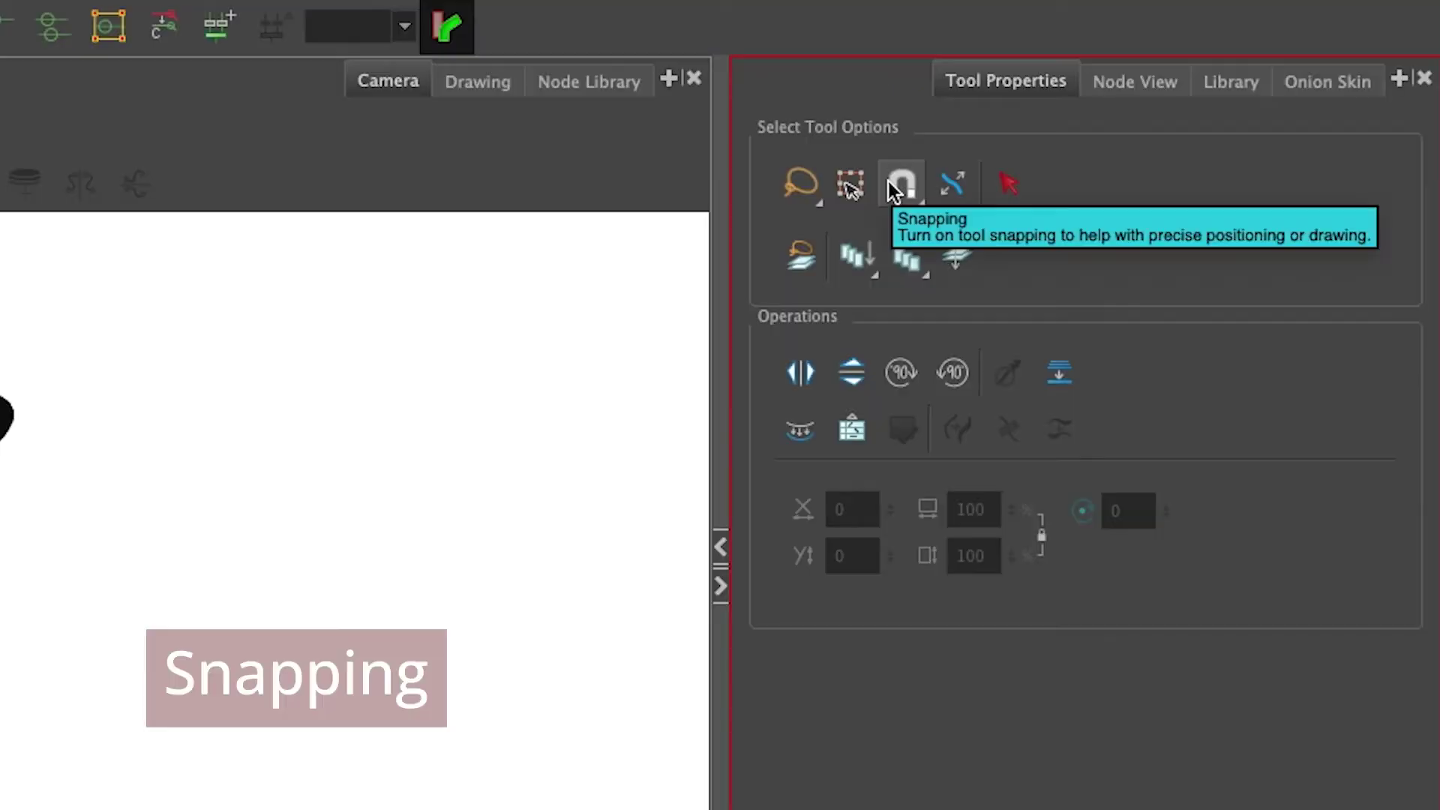
Review the snapping modes and, with Snap to Contour, move the left black stroke against the right stroke's rounded end.
{"action": "left_click", "coordinate": [902, 188]}
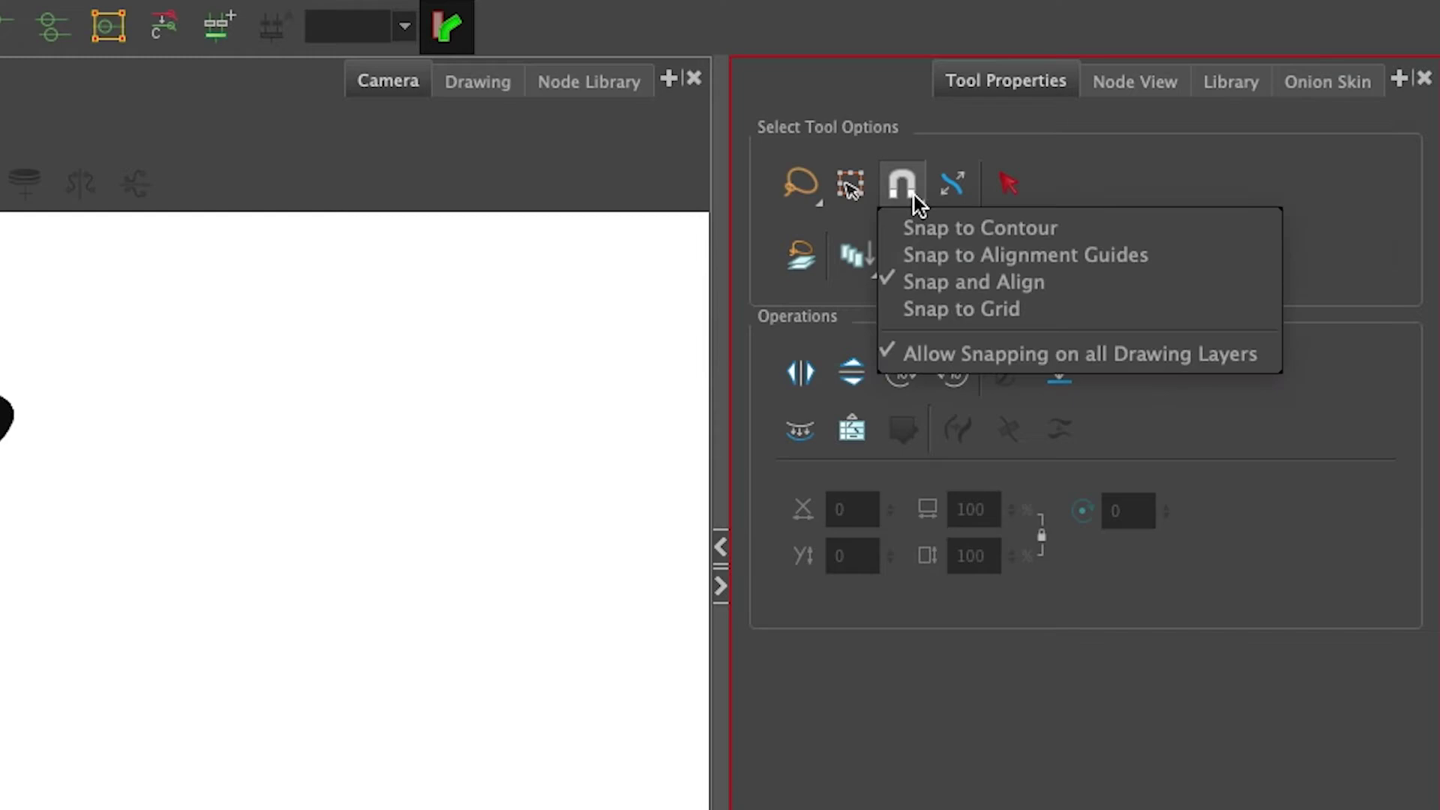
{"action": "left_click", "coordinate": [902, 187]}
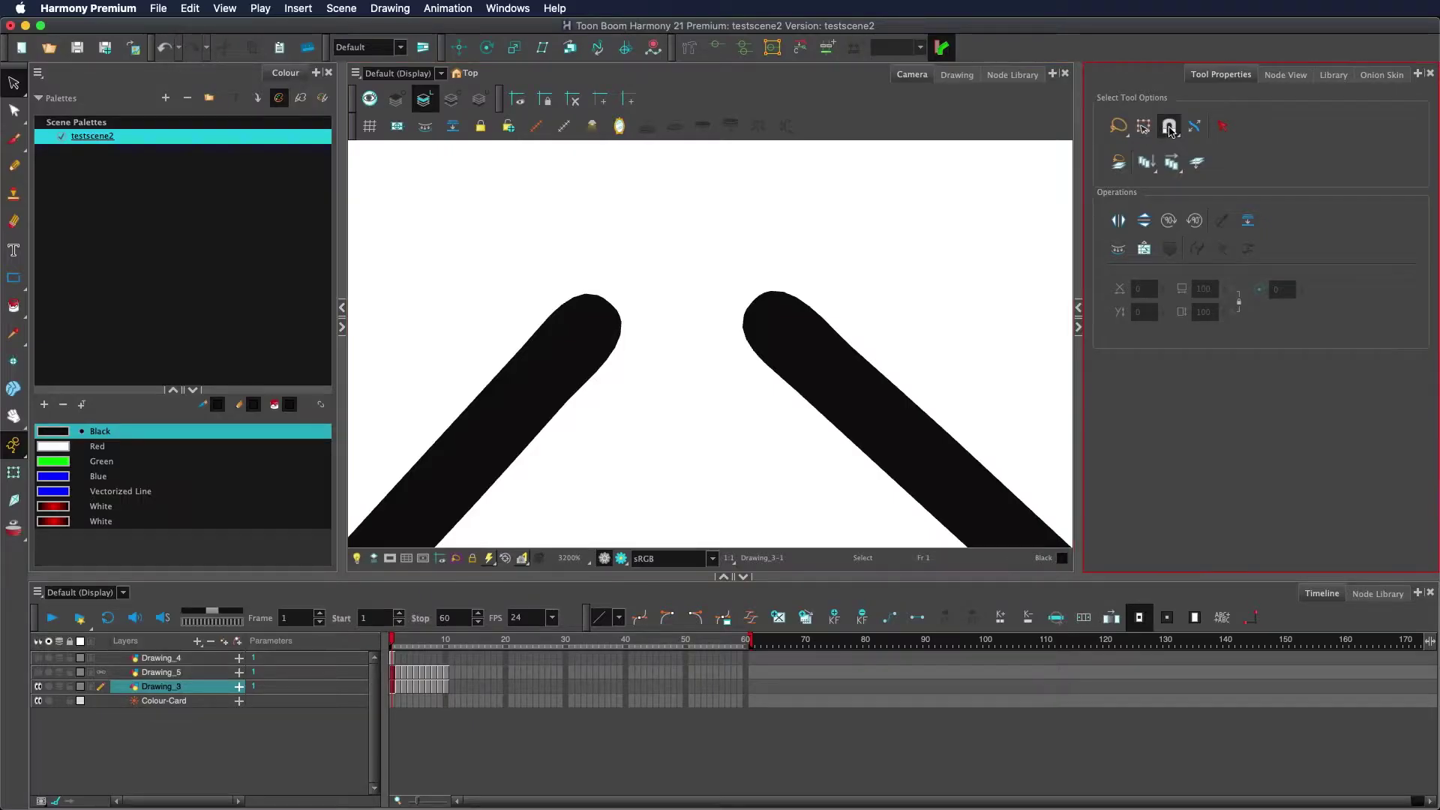
{"action": "left_click", "coordinate": [1169, 129]}
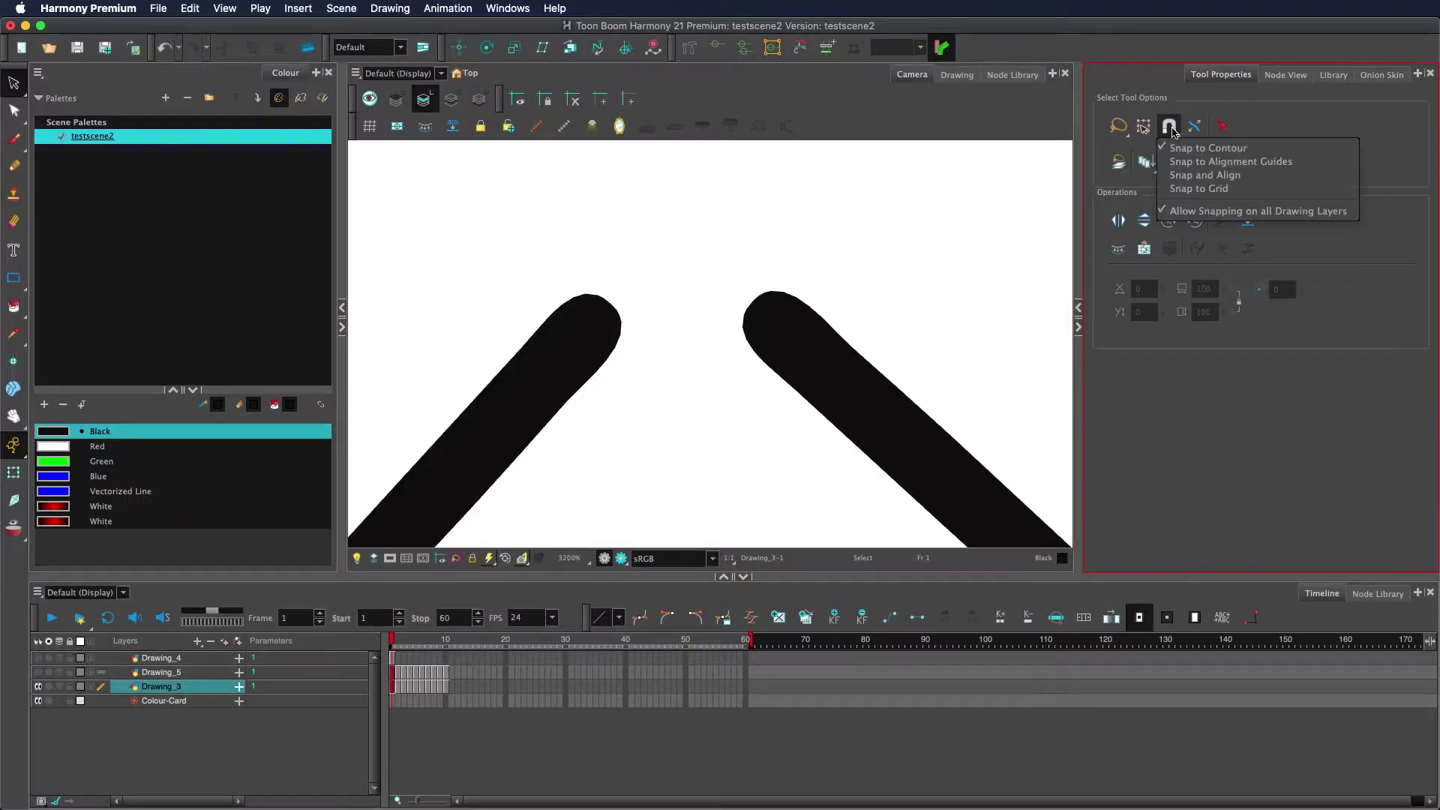
{"action": "left_click_drag", "start_coordinate": [555, 363], "coordinate": [743, 321]}
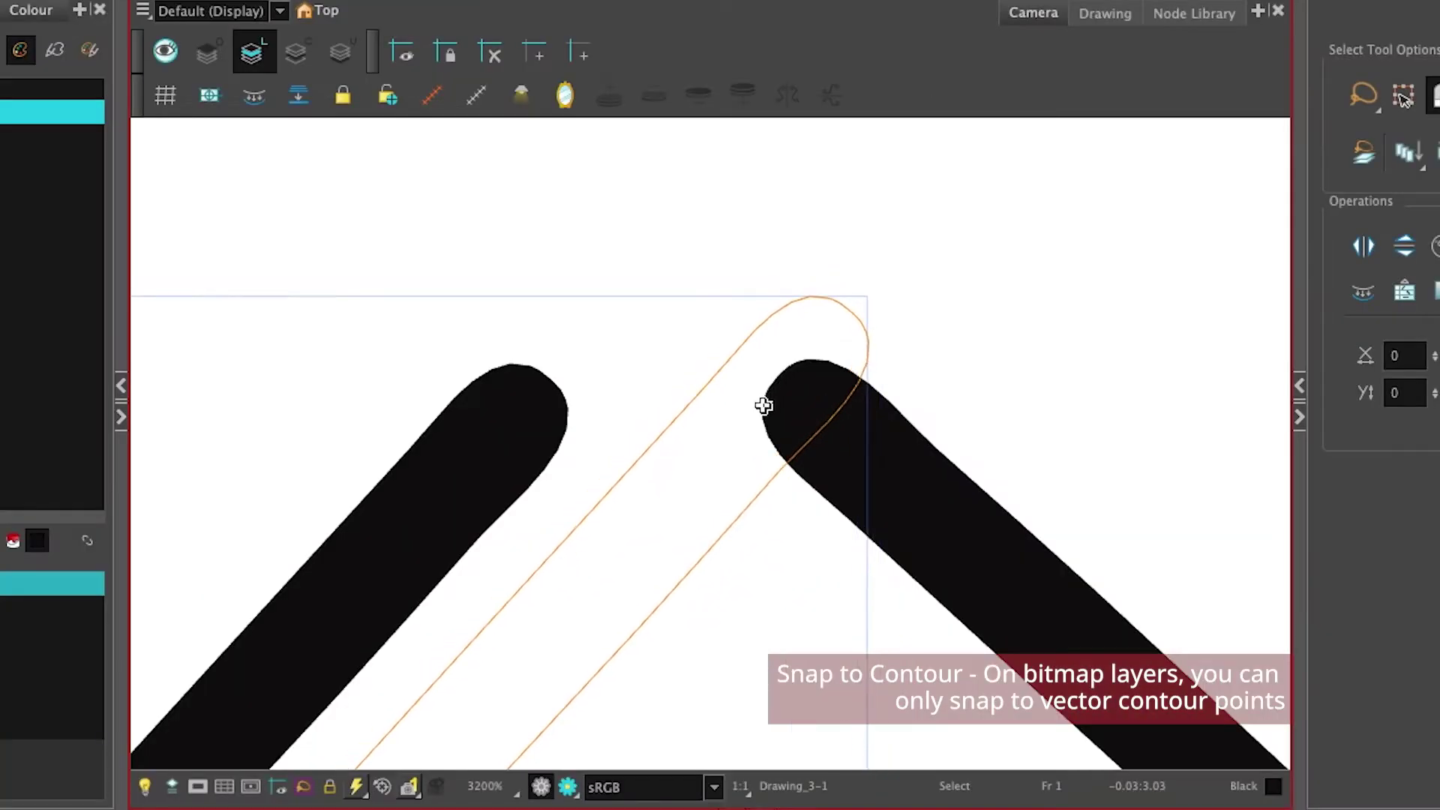
{"action": "mouse_move", "coordinate": [763, 406]}
{"action": "left_mouse_down"}
{"action": "mouse_move", "coordinate": [807, 437]}
{"action": "mouse_move", "coordinate": [787, 384]}
{"action": "mouse_move", "coordinate": [840, 363]}
{"action": "mouse_move", "coordinate": [801, 354]}
{"action": "mouse_move", "coordinate": [775, 398]}
{"action": "left_mouse_up"}
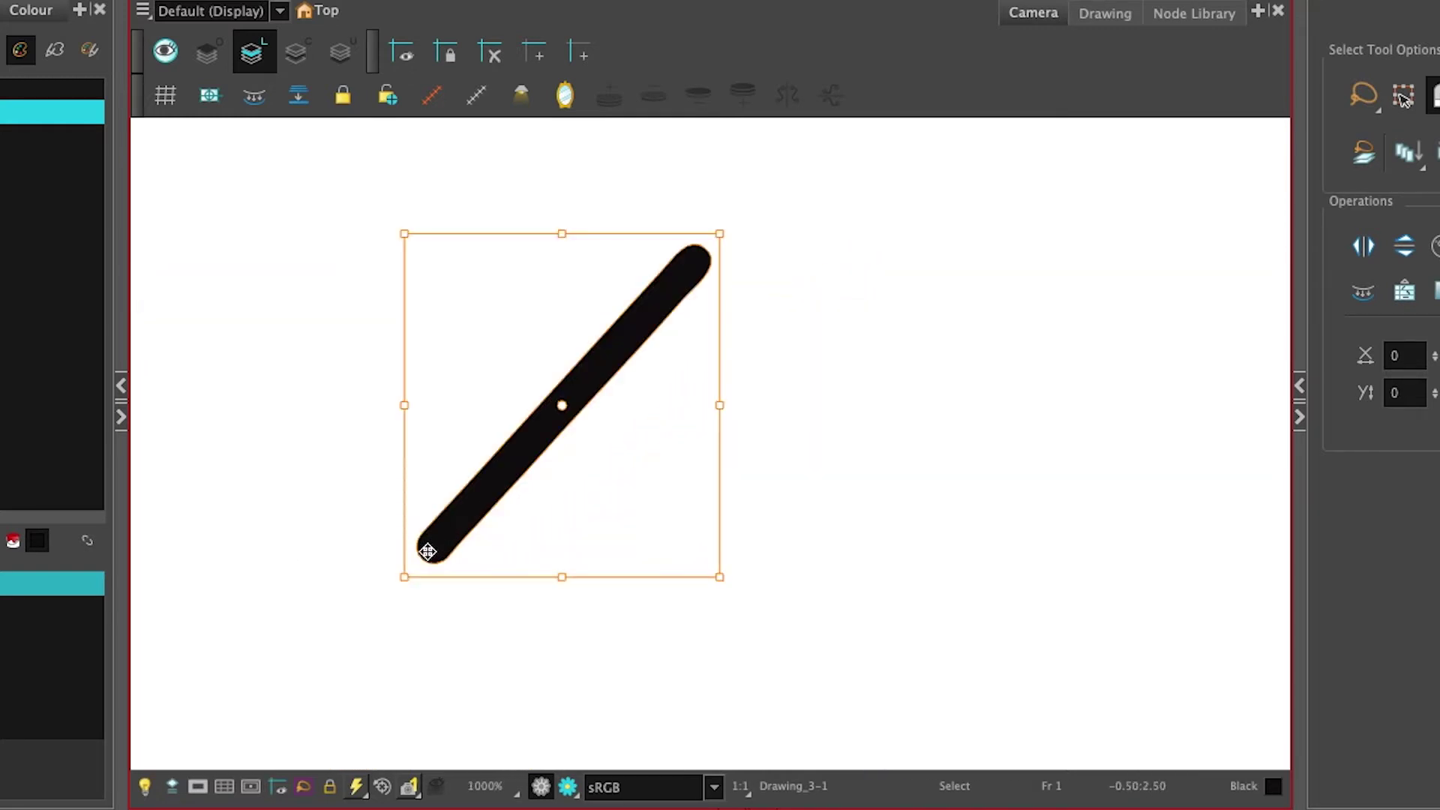
Select the left black stroke and move it by its interior to align with the right stroke's rounded end.
{"action": "mouse_move", "coordinate": [428, 552]}
{"action": "left_mouse_down"}
{"action": "mouse_move", "coordinate": [466, 556]}
{"action": "mouse_move", "coordinate": [530, 507]}
{"action": "mouse_move", "coordinate": [740, 312]}
{"action": "mouse_move", "coordinate": [695, 248]}
{"action": "left_mouse_up"}
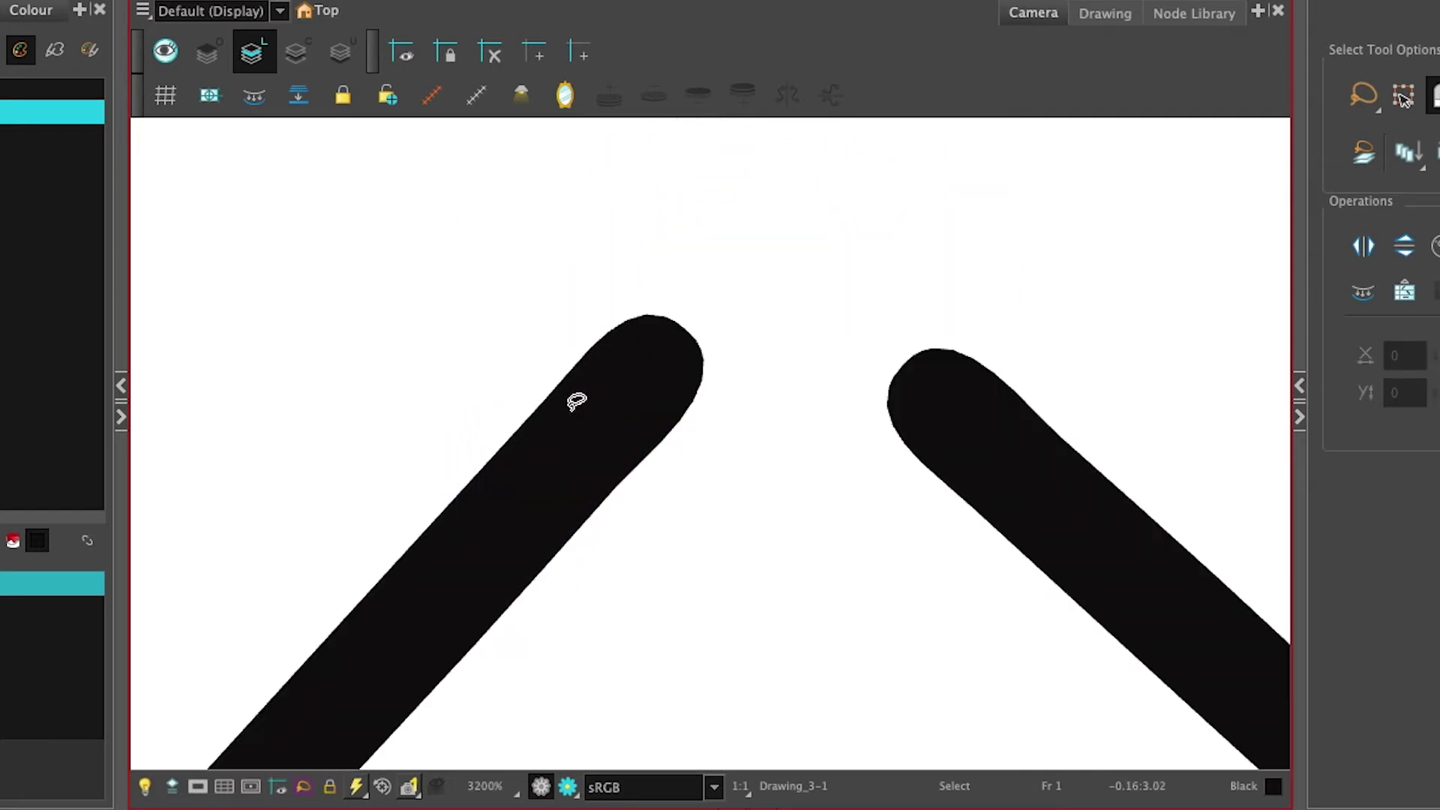
{"action": "left_click", "coordinate": [576, 405]}
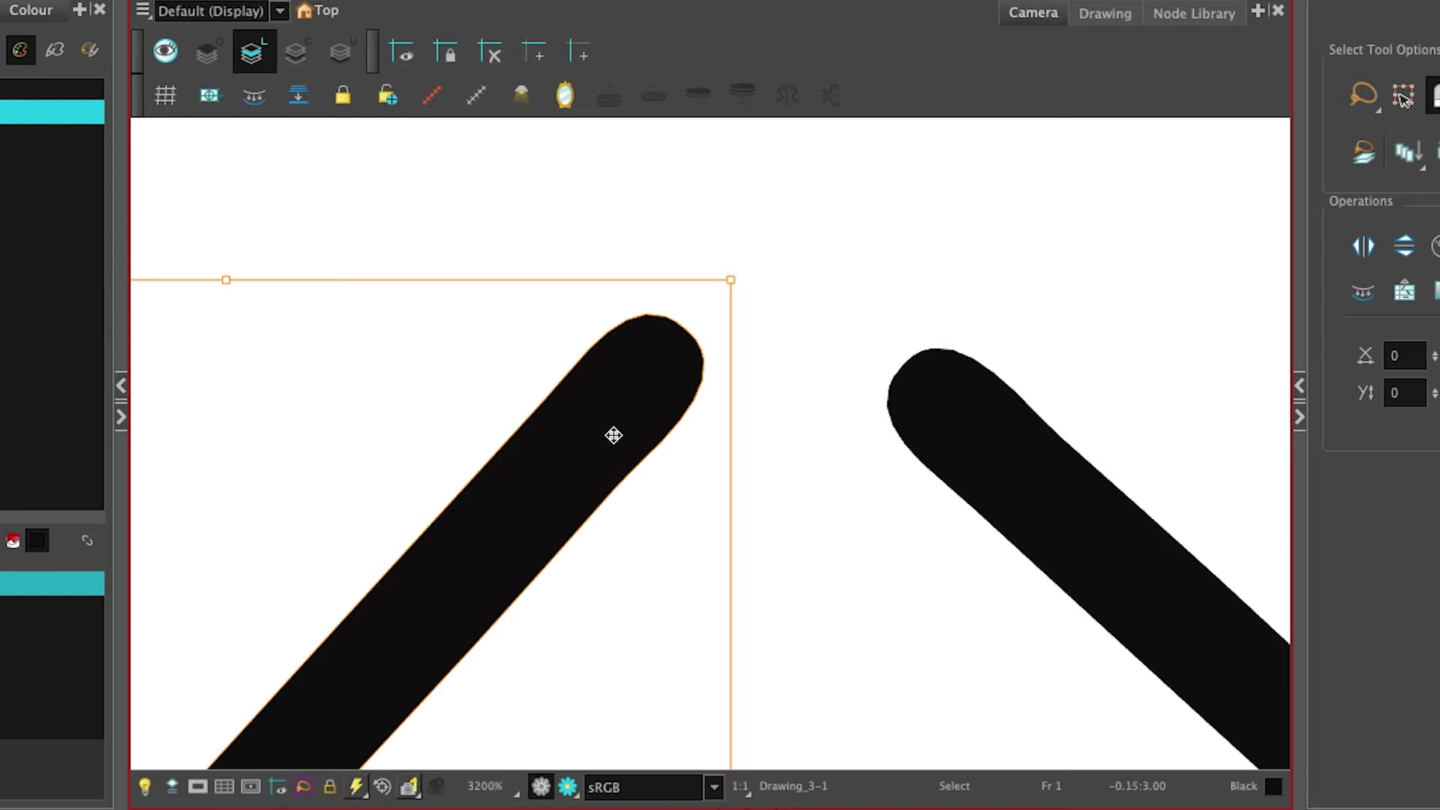
{"action": "mouse_move", "coordinate": [593, 424]}
{"action": "left_mouse_down"}
{"action": "mouse_move", "coordinate": [955, 486]}
{"action": "mouse_move", "coordinate": [925, 466]}
{"action": "mouse_move", "coordinate": [903, 389]}
{"action": "mouse_move", "coordinate": [937, 363]}
{"action": "mouse_move", "coordinate": [440, 370]}
{"action": "mouse_move", "coordinate": [382, 344]}
{"action": "mouse_move", "coordinate": [605, 383]}
{"action": "mouse_move", "coordinate": [642, 421]}
{"action": "mouse_move", "coordinate": [910, 363]}
{"action": "mouse_move", "coordinate": [894, 428]}
{"action": "mouse_move", "coordinate": [900, 382]}
{"action": "mouse_move", "coordinate": [937, 359]}
{"action": "mouse_move", "coordinate": [987, 367]}
{"action": "mouse_move", "coordinate": [1013, 392]}
{"action": "mouse_move", "coordinate": [910, 517]}
{"action": "mouse_move", "coordinate": [926, 511]}
{"action": "mouse_move", "coordinate": [843, 537]}
{"action": "mouse_move", "coordinate": [887, 498]}
{"action": "mouse_move", "coordinate": [883, 519]}
{"action": "mouse_move", "coordinate": [913, 408]}
{"action": "mouse_move", "coordinate": [929, 417]}
{"action": "left_mouse_up"}
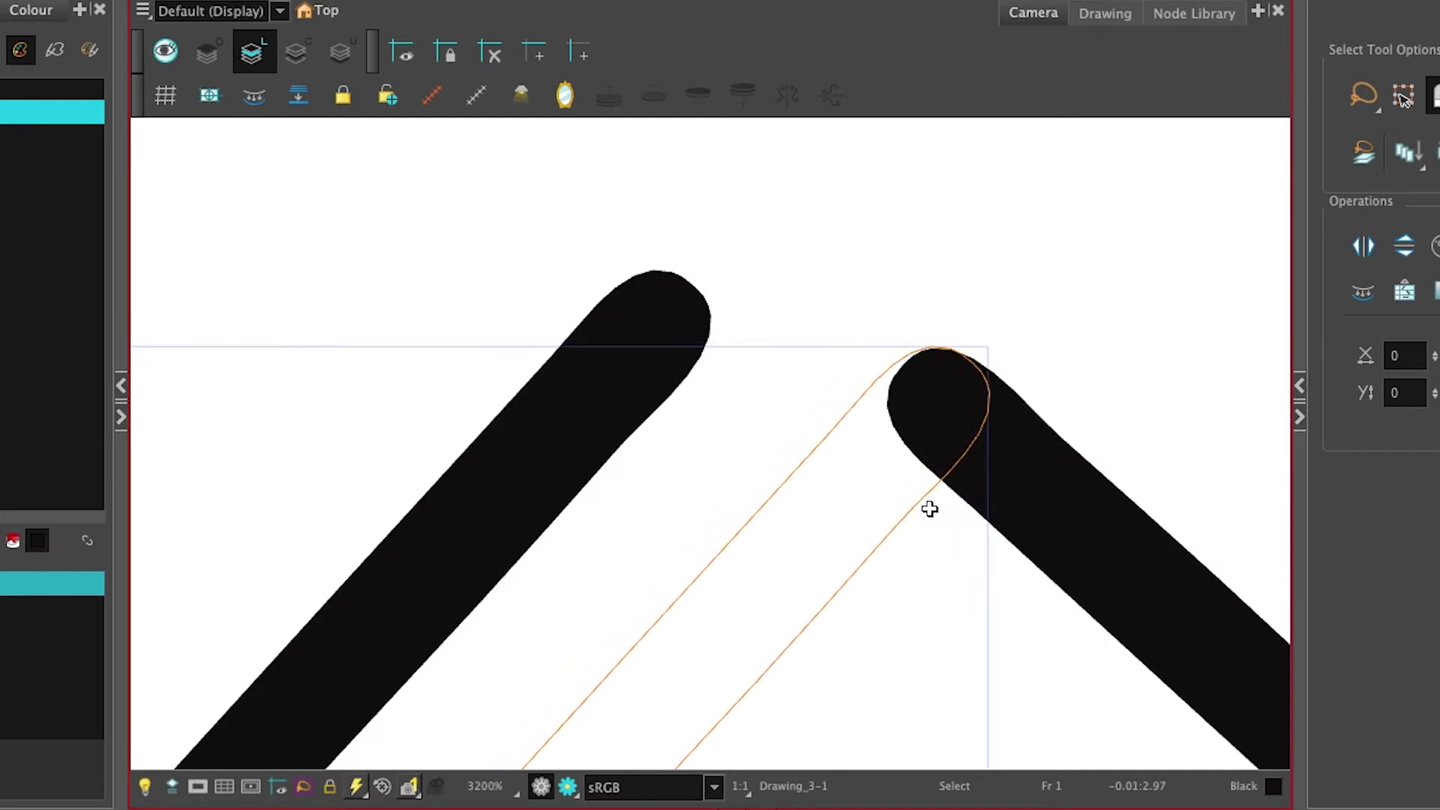
{"action": "left_click", "coordinate": [1208, 256]}
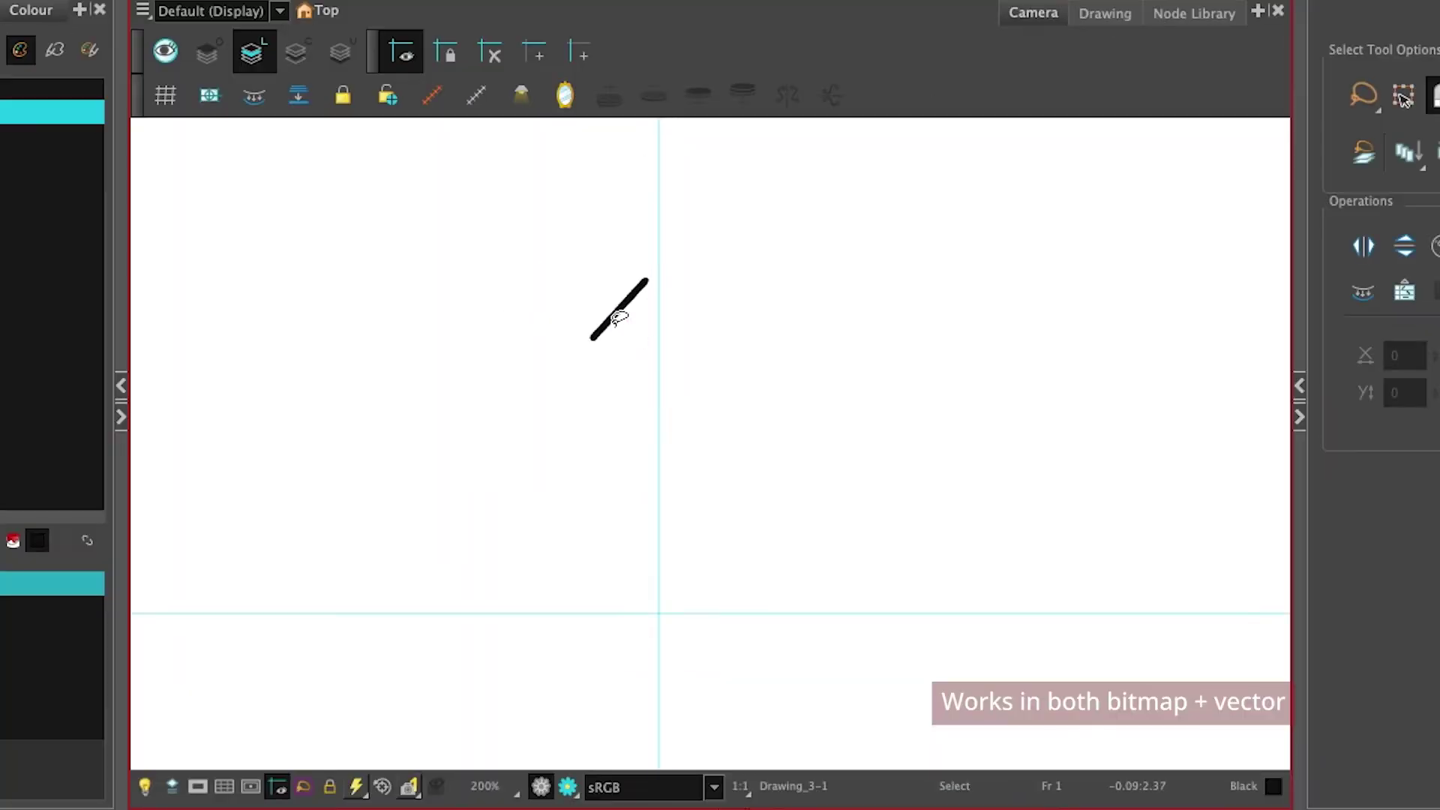
Move the small diagonal stroke down to snap onto the crossing of the vertical and horizontal guides.
{"action": "left_click", "coordinate": [615, 310]}
{"action": "mouse_move", "coordinate": [632, 299]}
{"action": "left_mouse_down"}
{"action": "mouse_move", "coordinate": [654, 592]}
{"action": "mouse_move", "coordinate": [671, 572]}
{"action": "left_mouse_up"}
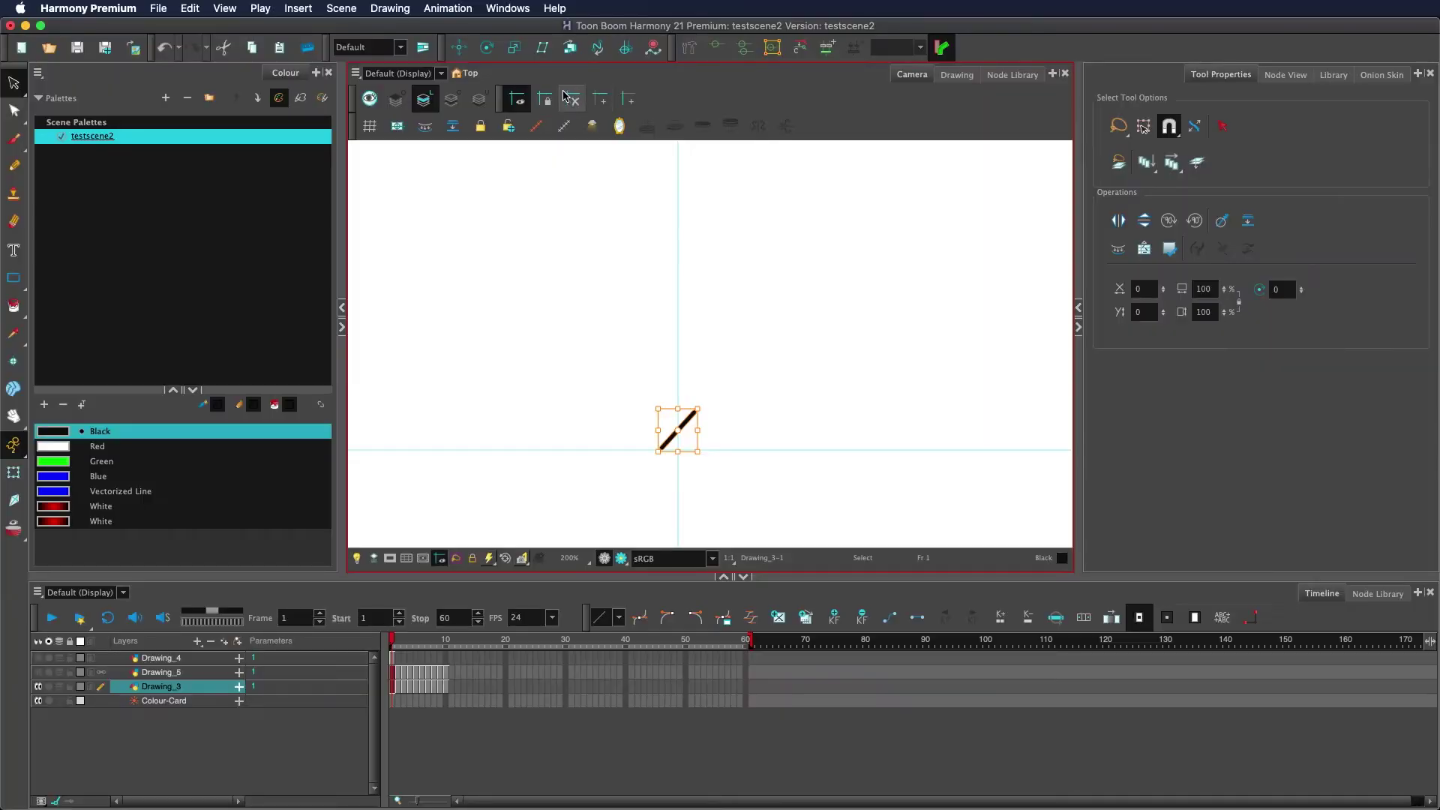
Turn on Snap and Align and move the left black stroke down toward the other diagonal stroke.
{"action": "left_click", "coordinate": [508, 8]}
{"action": "left_click", "coordinate": [525, 212]}
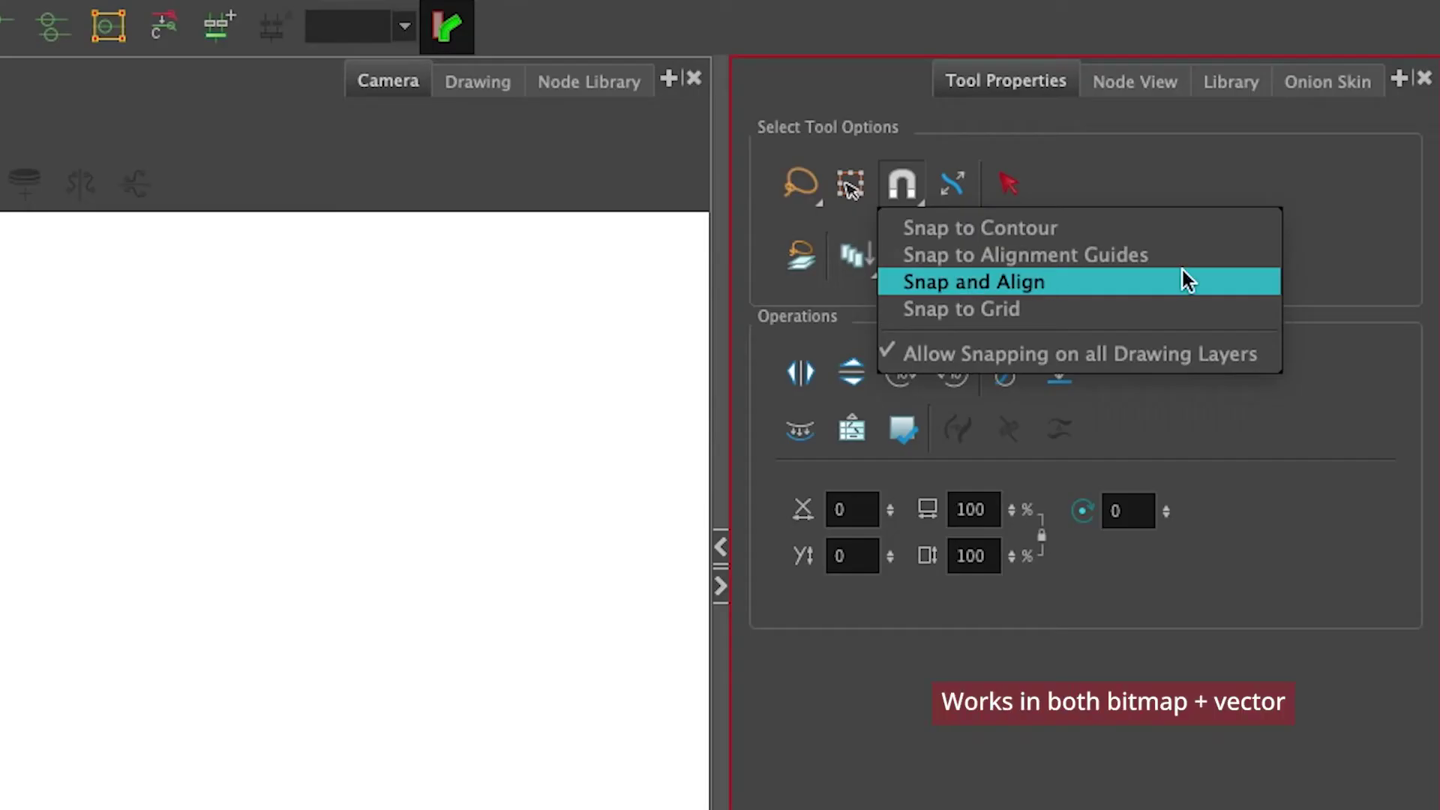
{"action": "left_click", "coordinate": [1182, 278]}
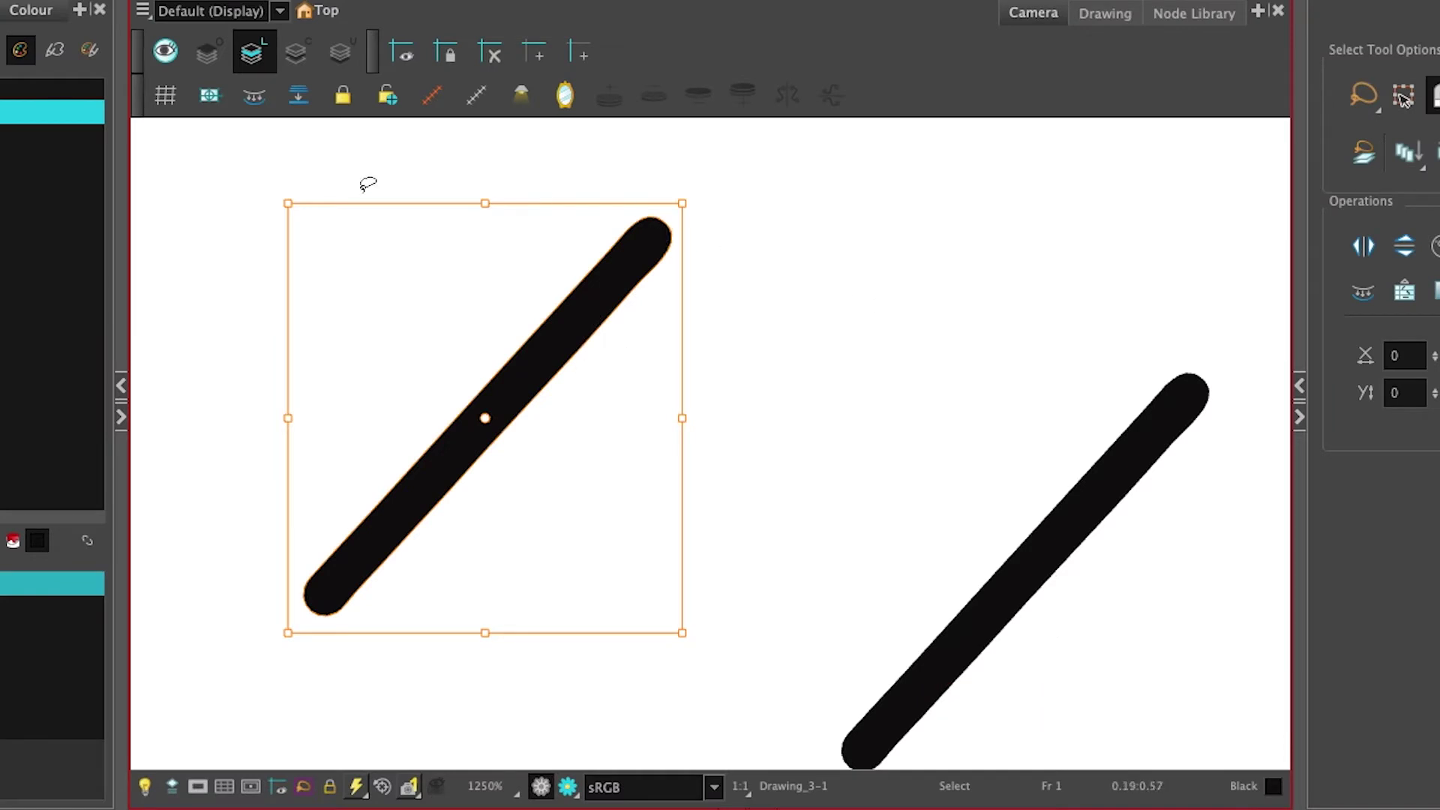
{"action": "mouse_move", "coordinate": [578, 394]}
{"action": "left_mouse_down"}
{"action": "mouse_move", "coordinate": [563, 312]}
{"action": "mouse_move", "coordinate": [789, 308]}
{"action": "mouse_move", "coordinate": [801, 416]}
{"action": "mouse_move", "coordinate": [783, 451]}
{"action": "mouse_move", "coordinate": [746, 466]}
{"action": "mouse_move", "coordinate": [745, 447]}
{"action": "mouse_move", "coordinate": [754, 462]}
{"action": "mouse_move", "coordinate": [938, 460]}
{"action": "mouse_move", "coordinate": [678, 460]}
{"action": "mouse_move", "coordinate": [646, 440]}
{"action": "left_mouse_up"}
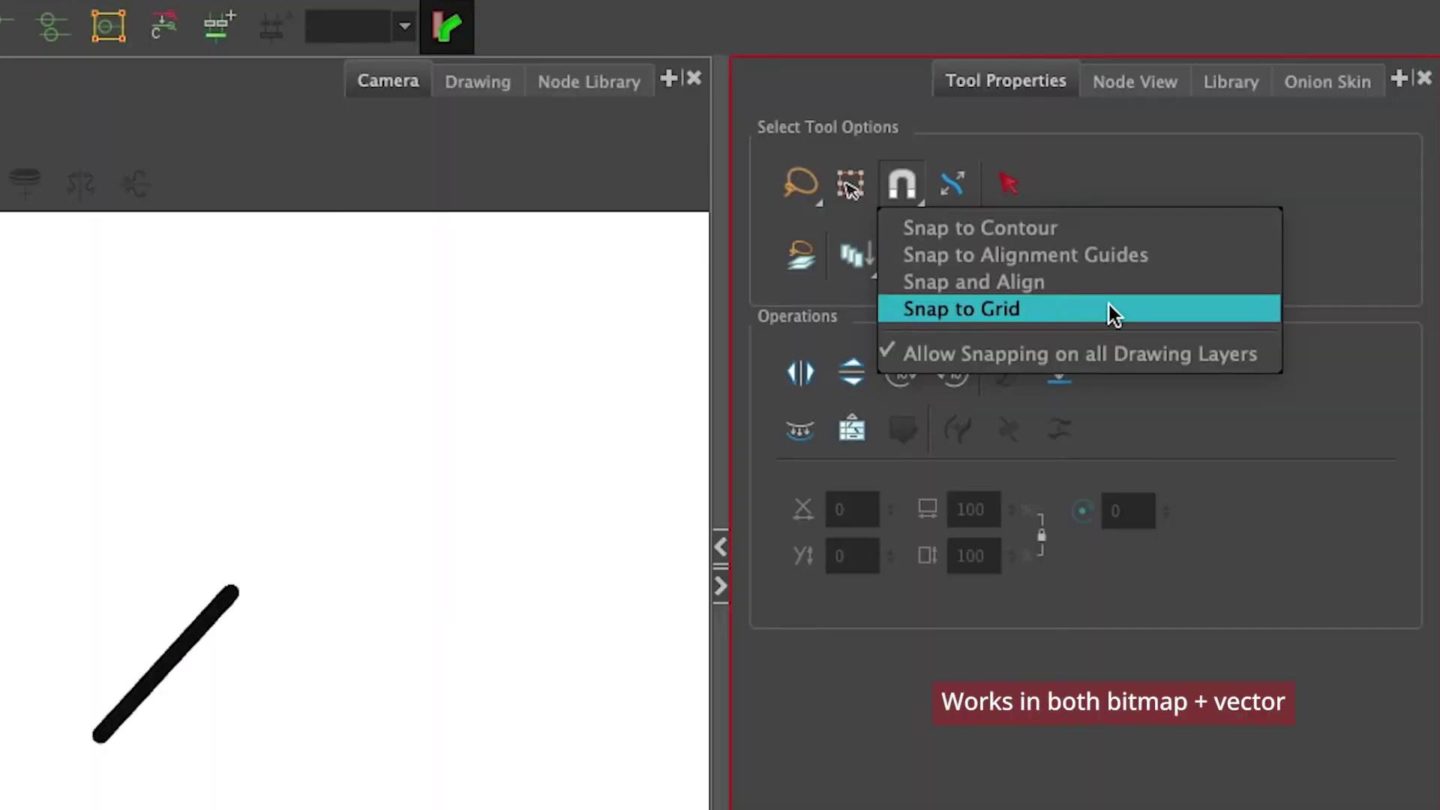
Turn on Snap to Grid for the Select tool and show the grid in the Camera view.
{"action": "left_click", "coordinate": [1109, 308]}
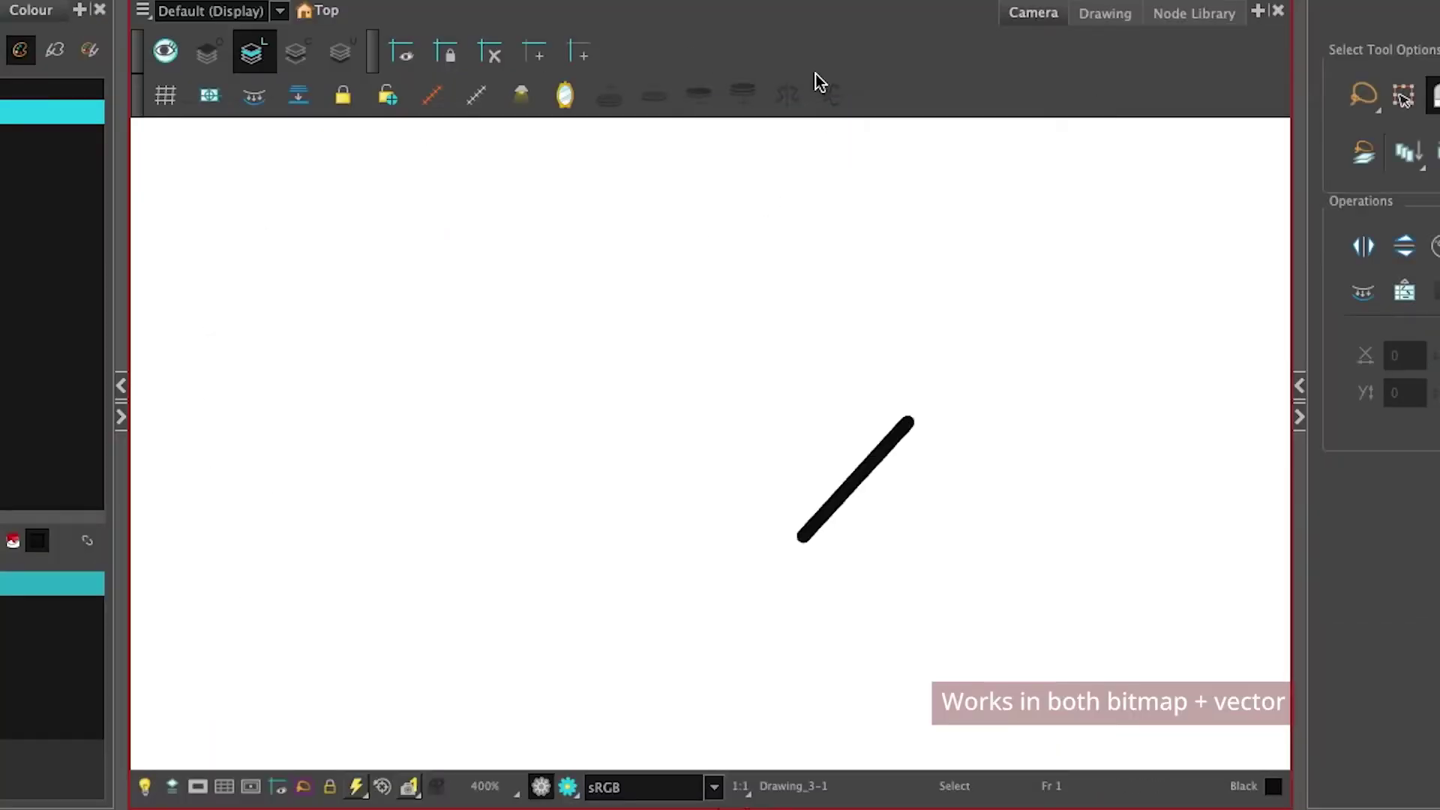
{"action": "right_click", "coordinate": [812, 58]}
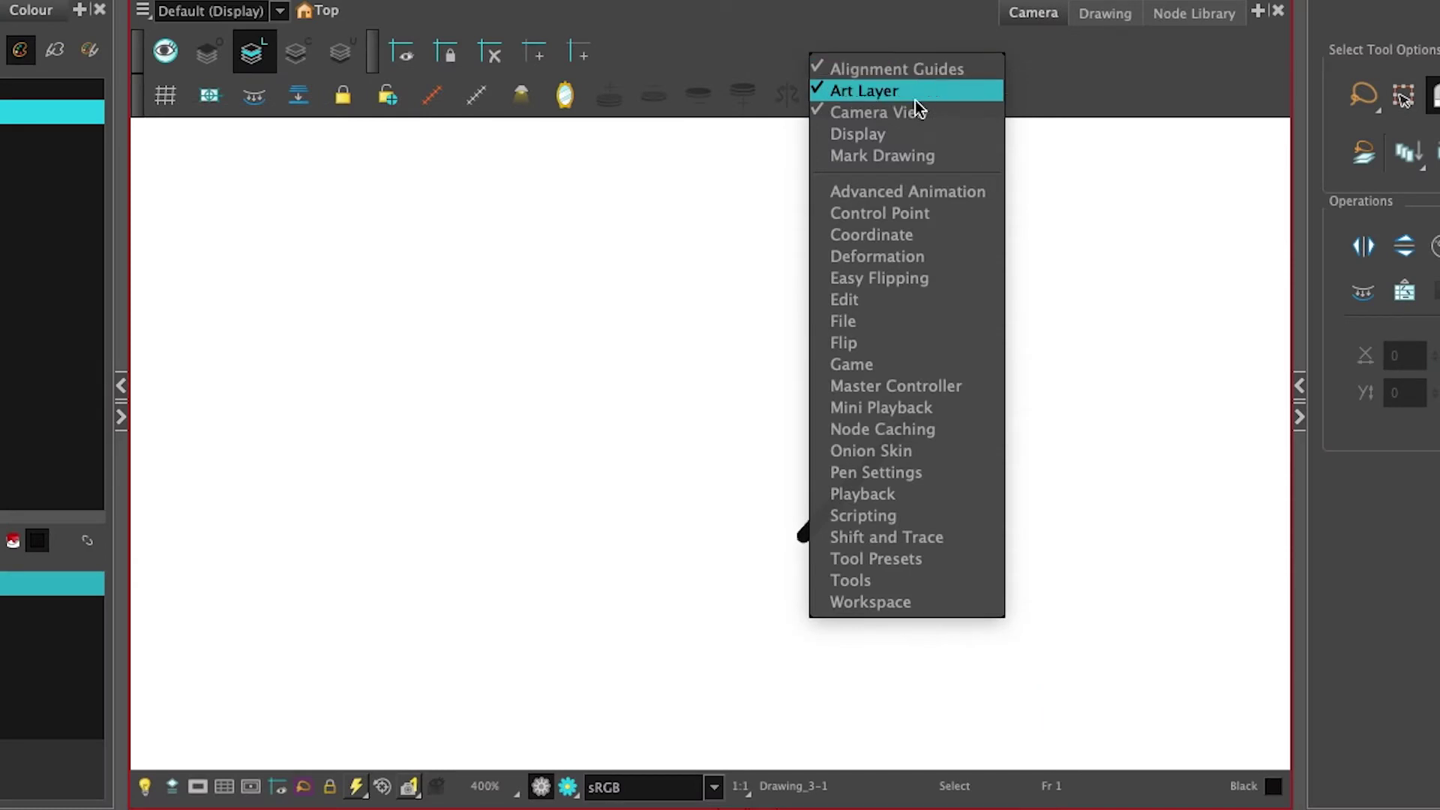
{"action": "left_click", "coordinate": [782, 65]}
{"action": "left_click", "coordinate": [165, 96]}
Select the diagonal stroke and move it left and slightly down to snap to the grid.
{"action": "scroll", "coordinate": [875, 443], "scroll_direction": "down", "scroll_amount": 5}
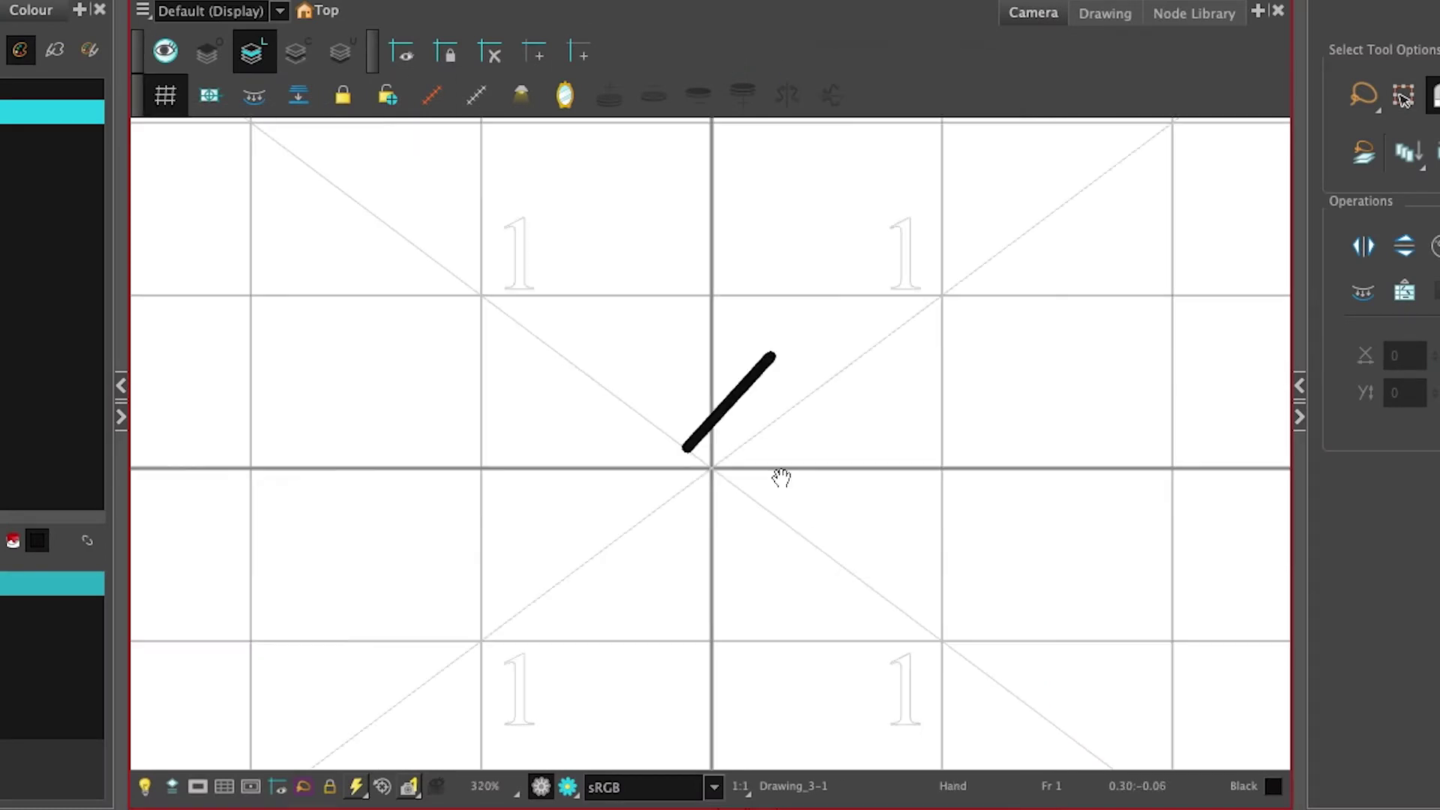
{"action": "scroll", "coordinate": [555, 450], "scroll_direction": "up", "scroll_amount": 8}
{"action": "left_click", "coordinate": [672, 297]}
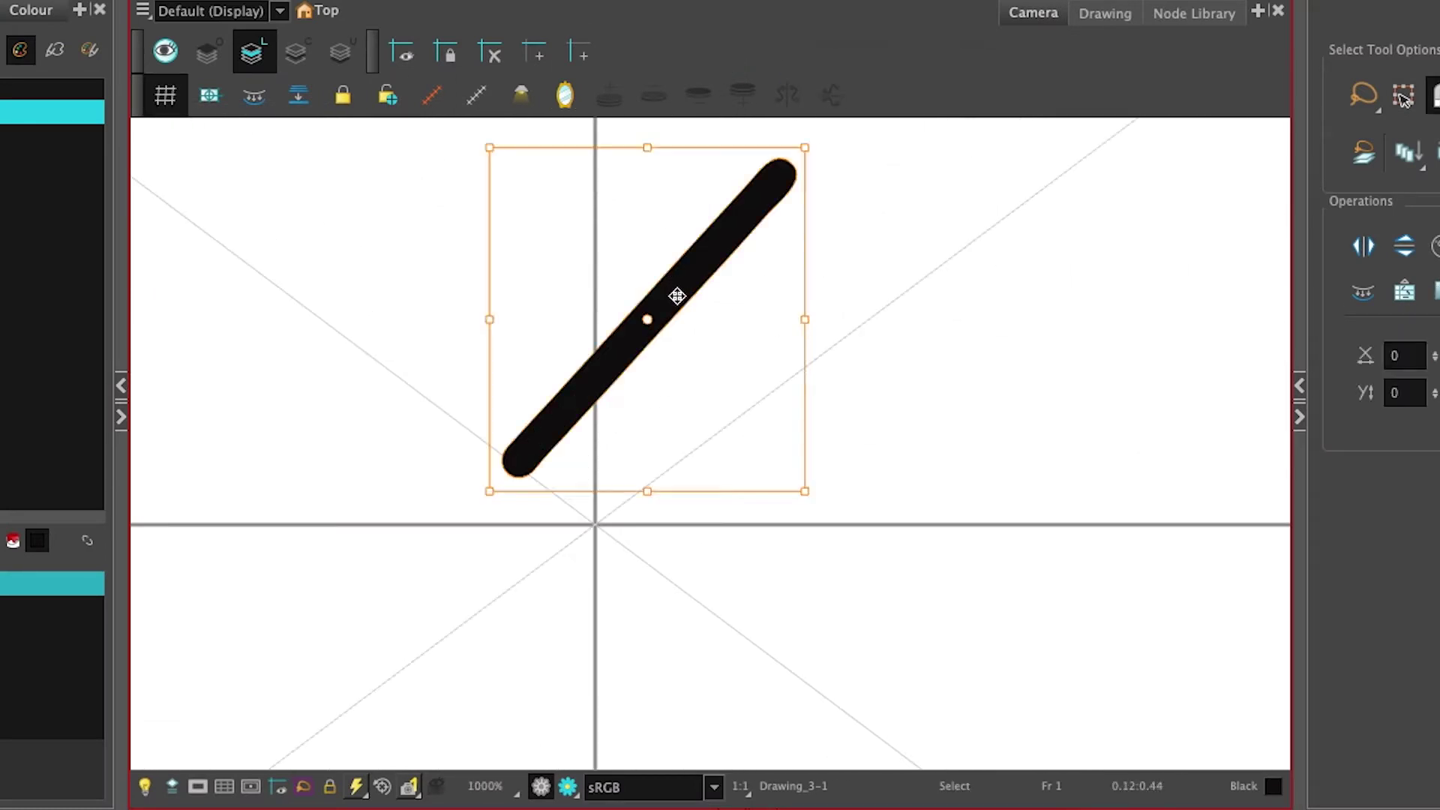
{"action": "mouse_move", "coordinate": [675, 296]}
{"action": "left_mouse_down"}
{"action": "mouse_move", "coordinate": [639, 418]}
{"action": "mouse_move", "coordinate": [519, 340]}
{"action": "left_mouse_up"}
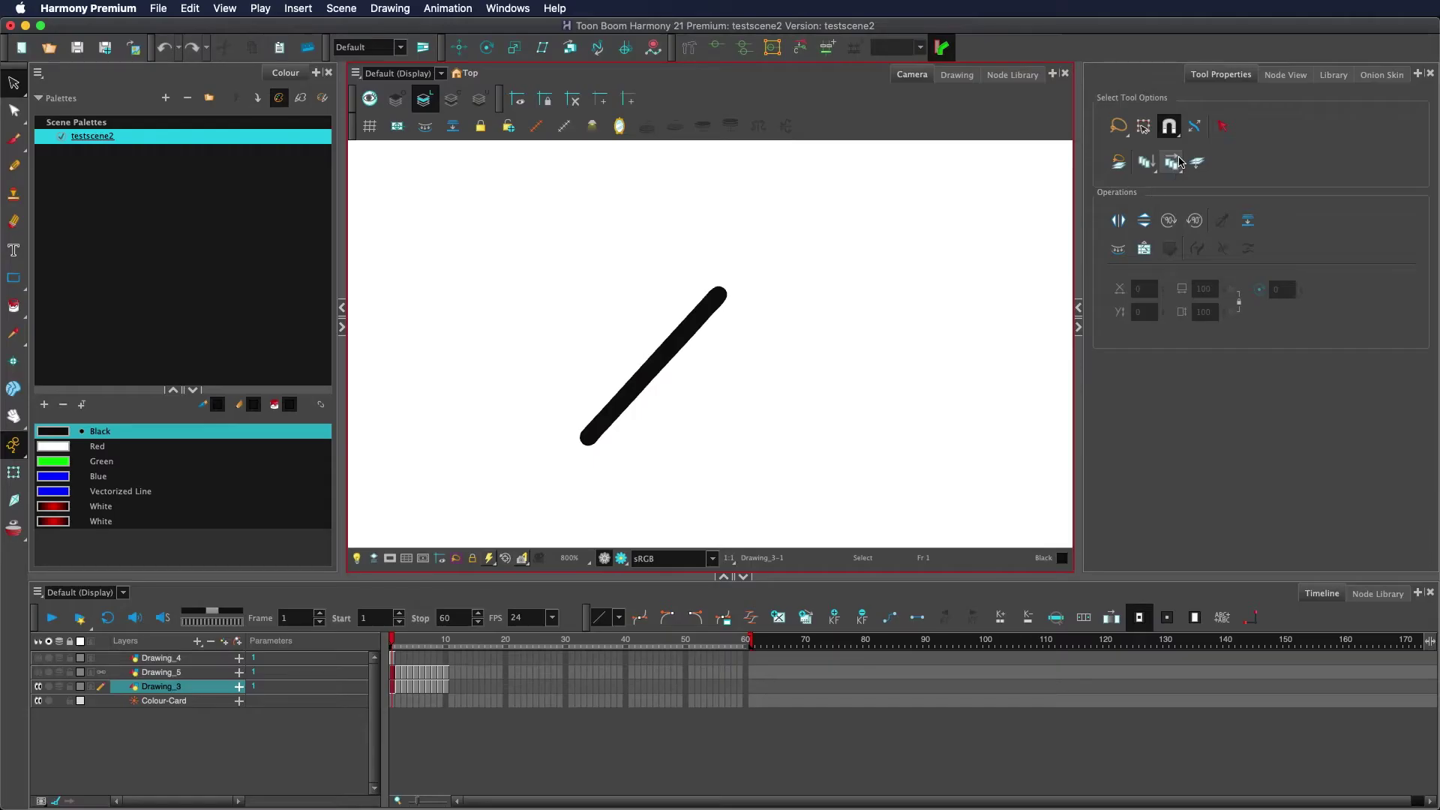
Add Snap to Alignment Guides and Snap to Contour to the active grid snapping.
{"action": "left_click", "coordinate": [1171, 126]}
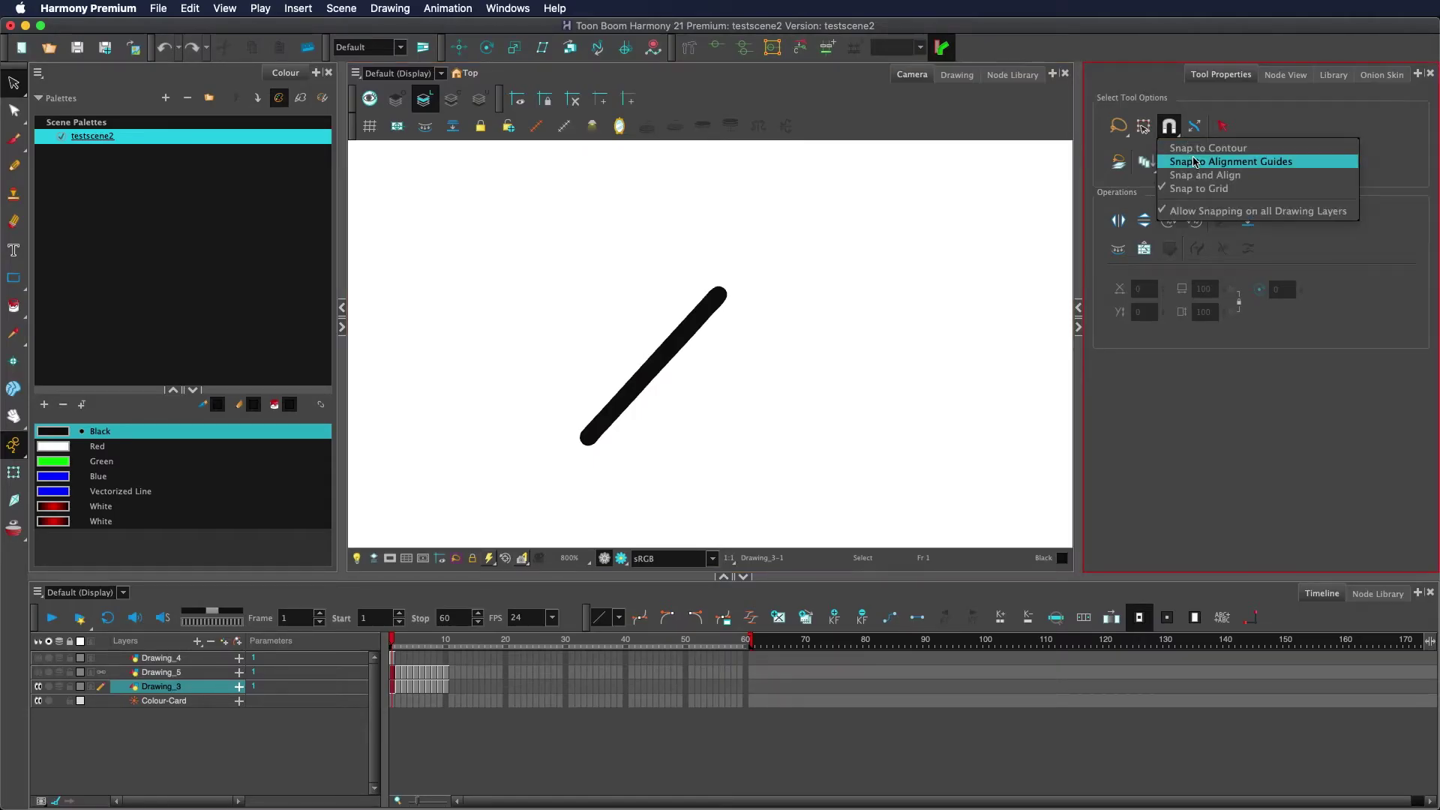
{"action": "left_click", "coordinate": [1195, 162]}
{"action": "left_click", "coordinate": [1176, 137]}
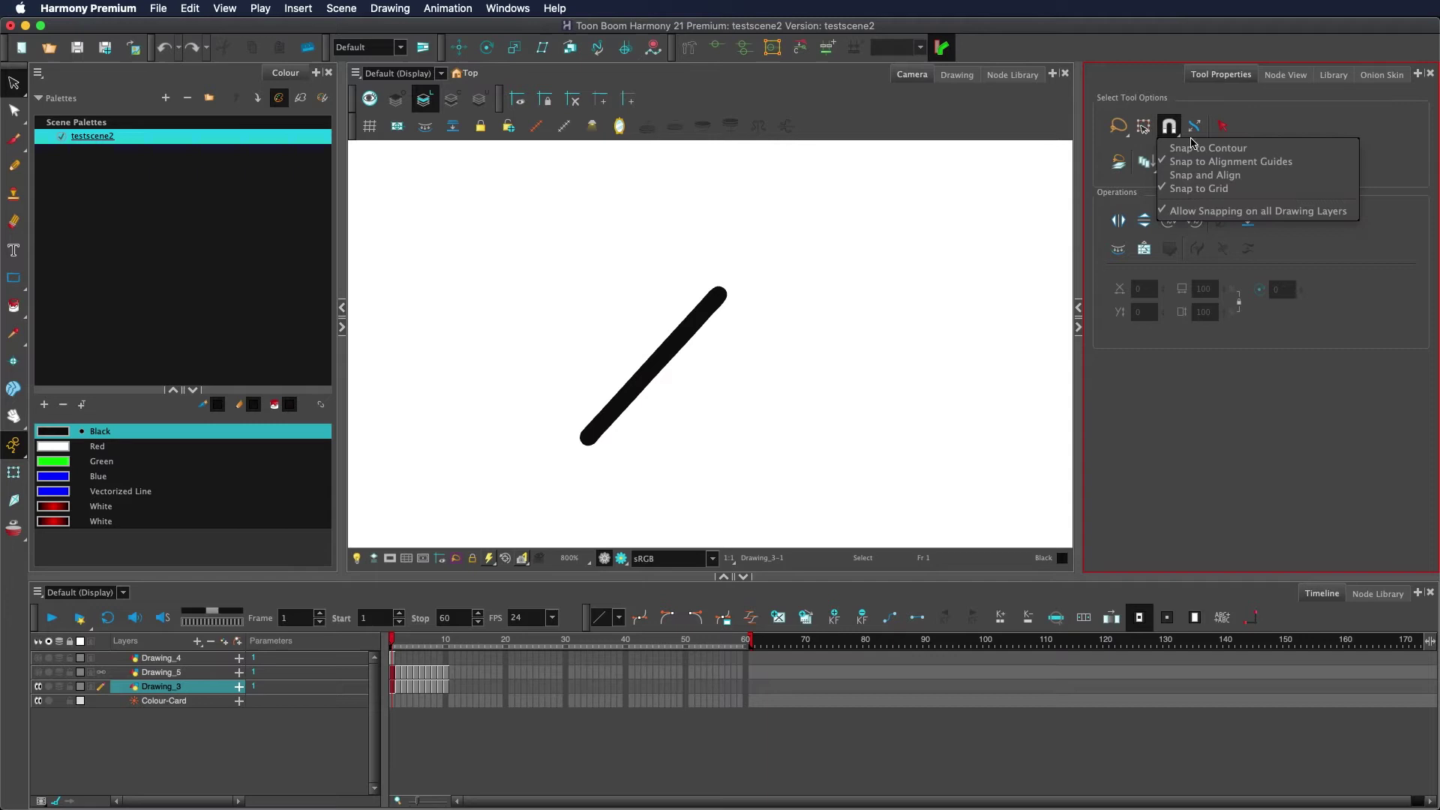
{"action": "left_click", "coordinate": [1191, 151]}
Turn off Snap to Grid and Snap to Alignment Guides, and toggle Snap and Align.
{"action": "left_click", "coordinate": [1177, 134]}
{"action": "left_click", "coordinate": [1200, 185]}
{"action": "left_click", "coordinate": [1167, 128]}
{"action": "left_click", "coordinate": [1209, 161]}
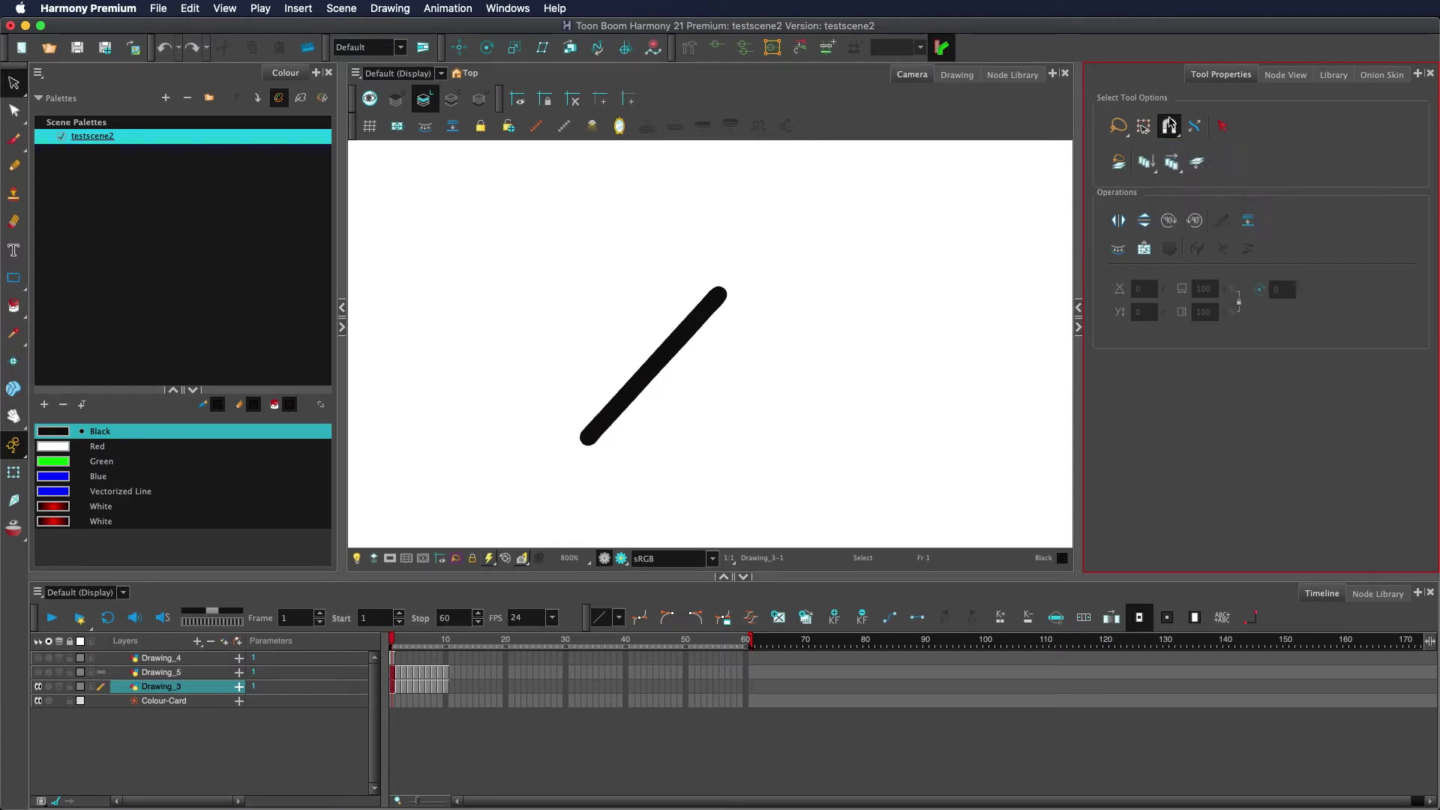
{"action": "left_click", "coordinate": [1168, 127]}
{"action": "left_click", "coordinate": [1206, 177]}
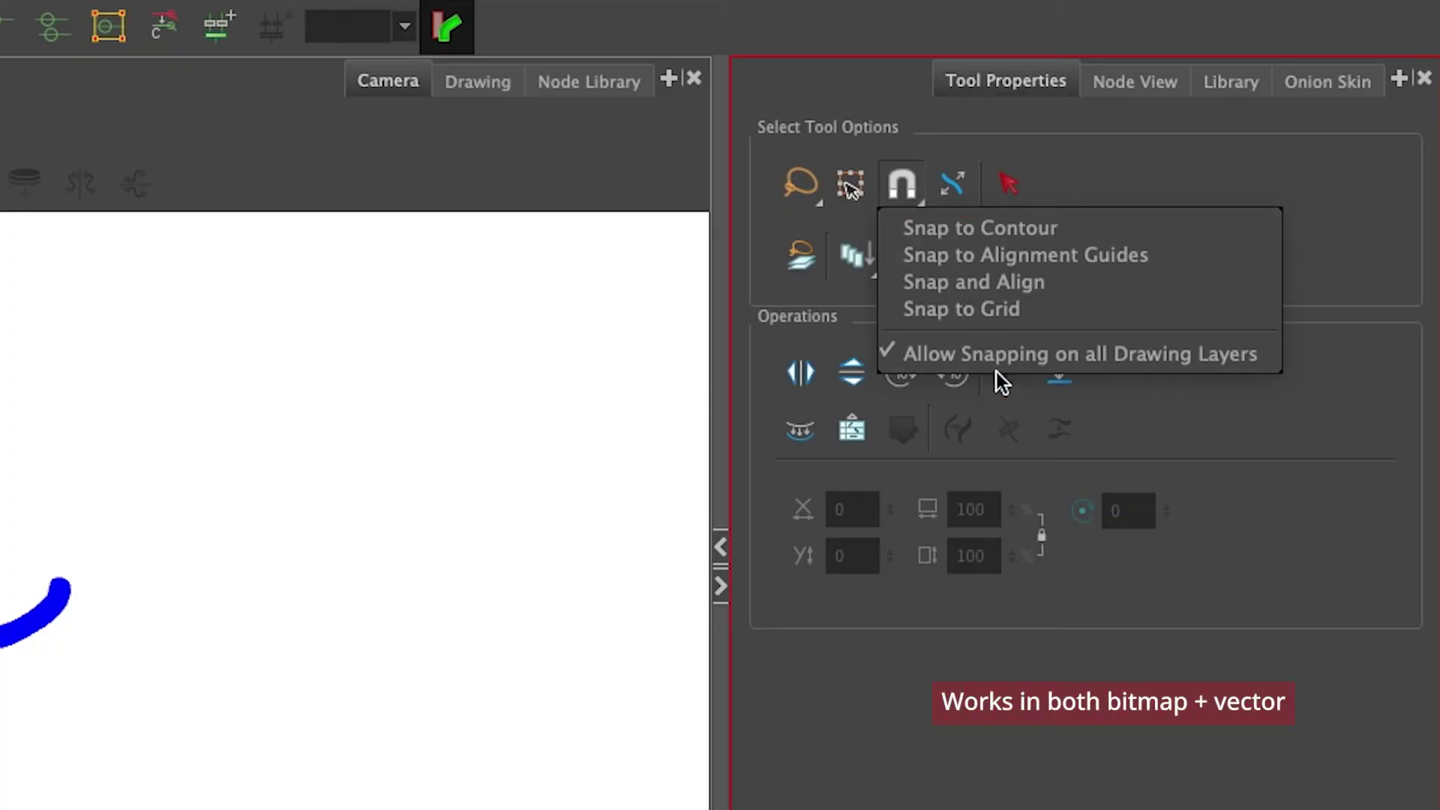
Move the black diagonal stroke against the blue curve on the other drawing layer and undo the move.
{"action": "left_click", "coordinate": [1251, 421]}
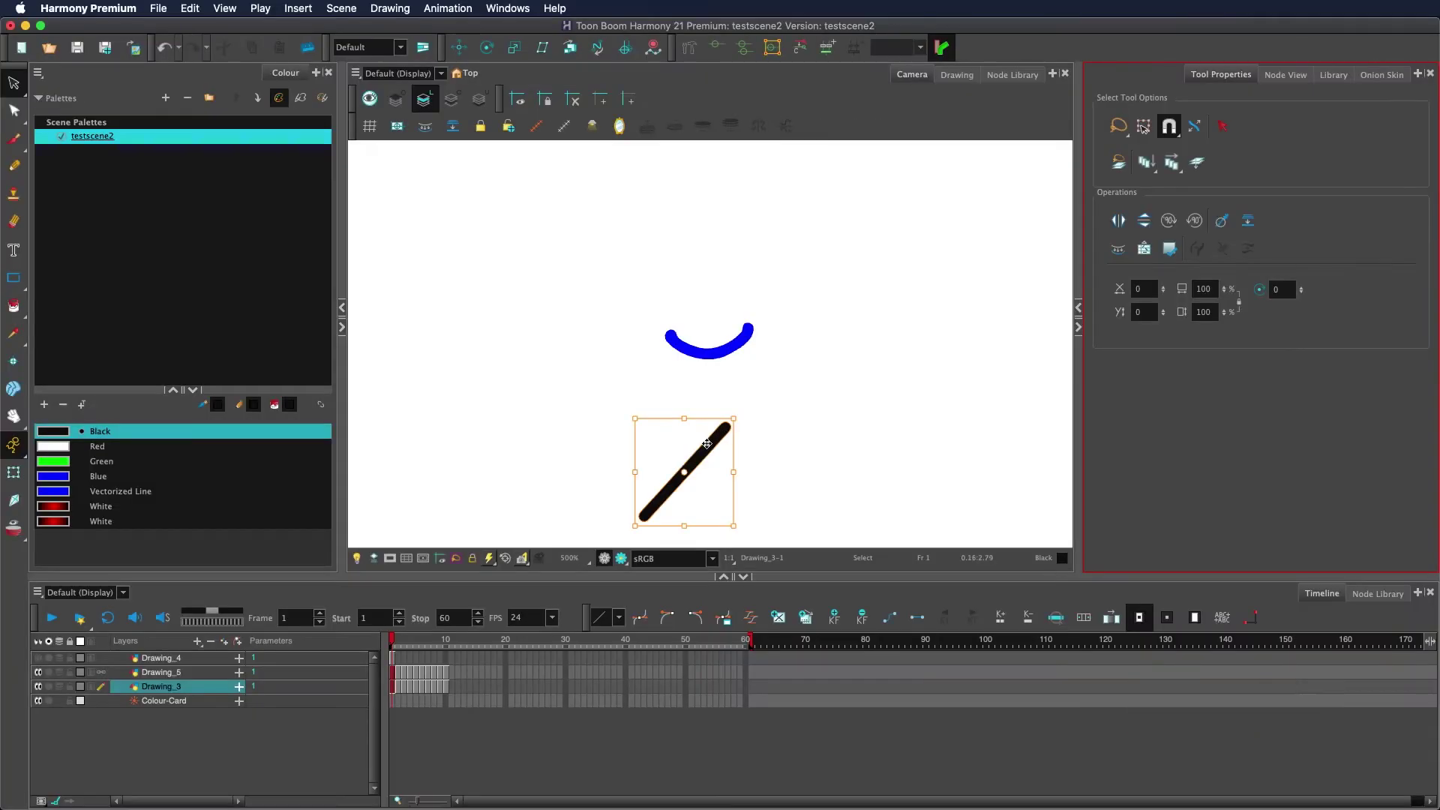
{"action": "mouse_move", "coordinate": [707, 443]}
{"action": "left_mouse_down"}
{"action": "mouse_move", "coordinate": [687, 341]}
{"action": "mouse_move", "coordinate": [763, 361]}
{"action": "mouse_move", "coordinate": [705, 366]}
{"action": "left_mouse_up"}
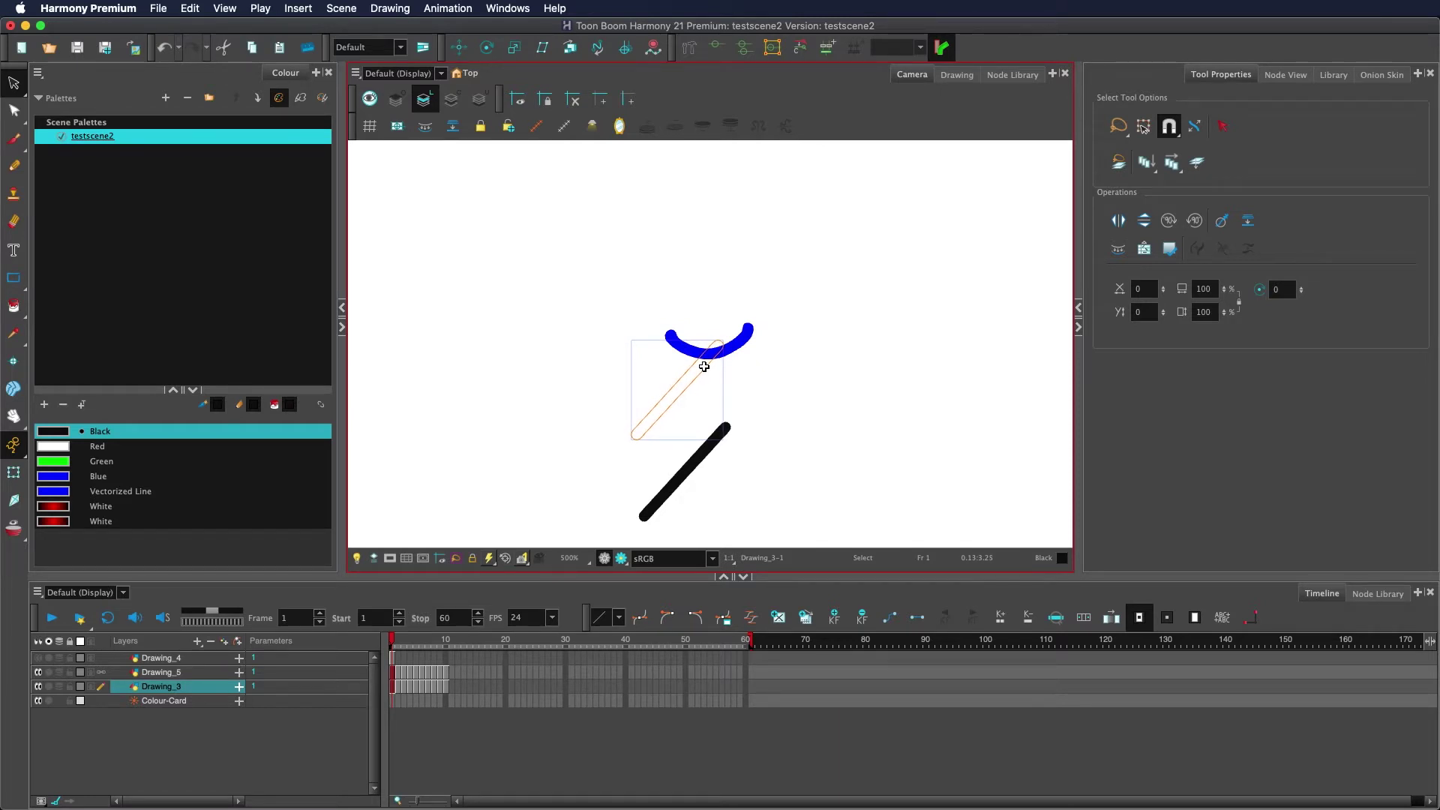
{"action": "mouse_move", "coordinate": [704, 366]}
{"action": "left_mouse_down"}
{"action": "mouse_move", "coordinate": [665, 336]}
{"action": "mouse_move", "coordinate": [667, 312]}
{"action": "mouse_move", "coordinate": [793, 355]}
{"action": "left_mouse_up"}
{"action": "key", "text": "super+z"}
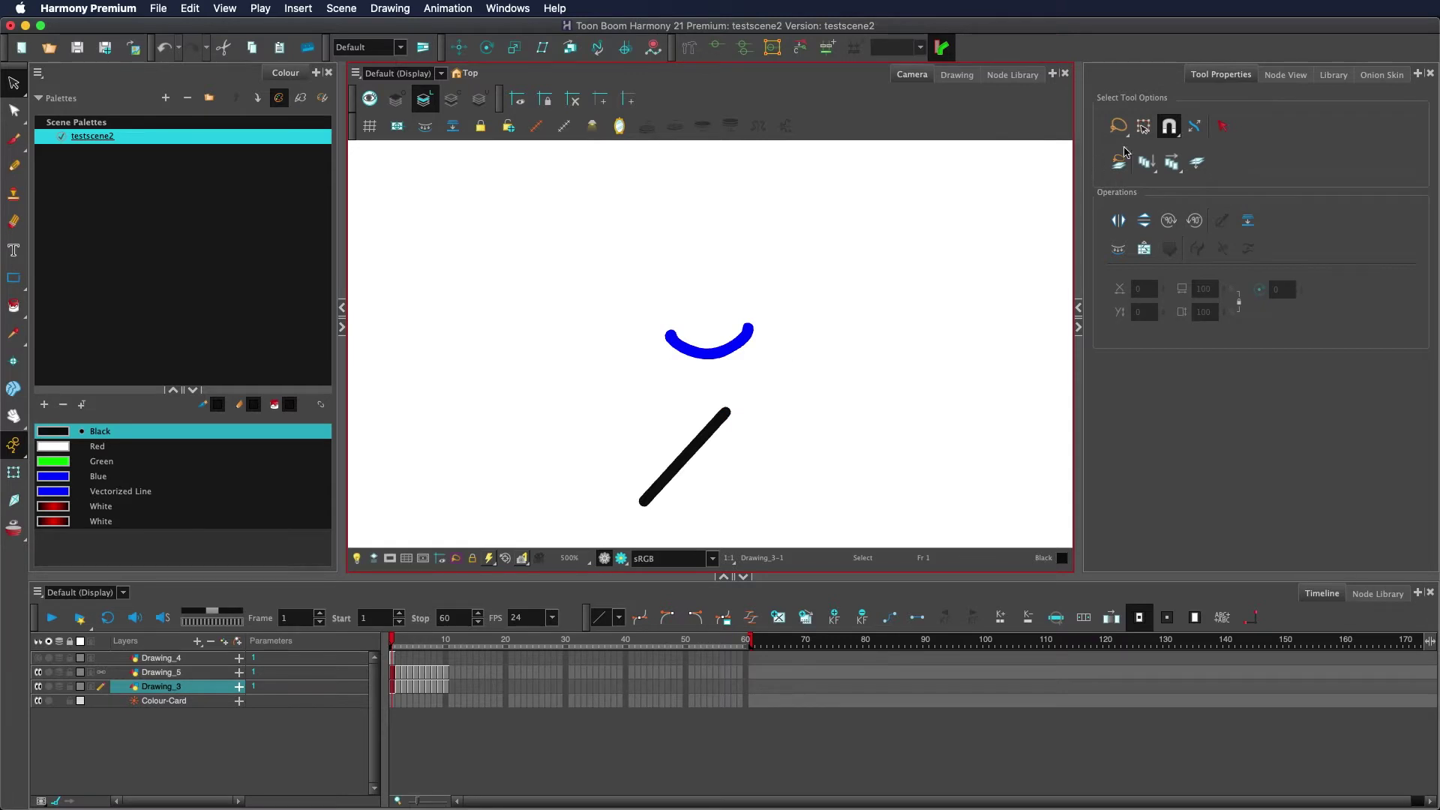
Toggle Allow Snapping on all Drawing Layers and move the black diagonal stroke slightly.
{"action": "left_click", "coordinate": [1189, 212]}
{"action": "mouse_move", "coordinate": [706, 442]}
{"action": "left_mouse_down"}
{"action": "mouse_move", "coordinate": [762, 347]}
{"action": "mouse_move", "coordinate": [723, 323]}
{"action": "mouse_move", "coordinate": [749, 331]}
{"action": "mouse_move", "coordinate": [720, 324]}
{"action": "mouse_move", "coordinate": [701, 439]}
{"action": "left_mouse_up"}
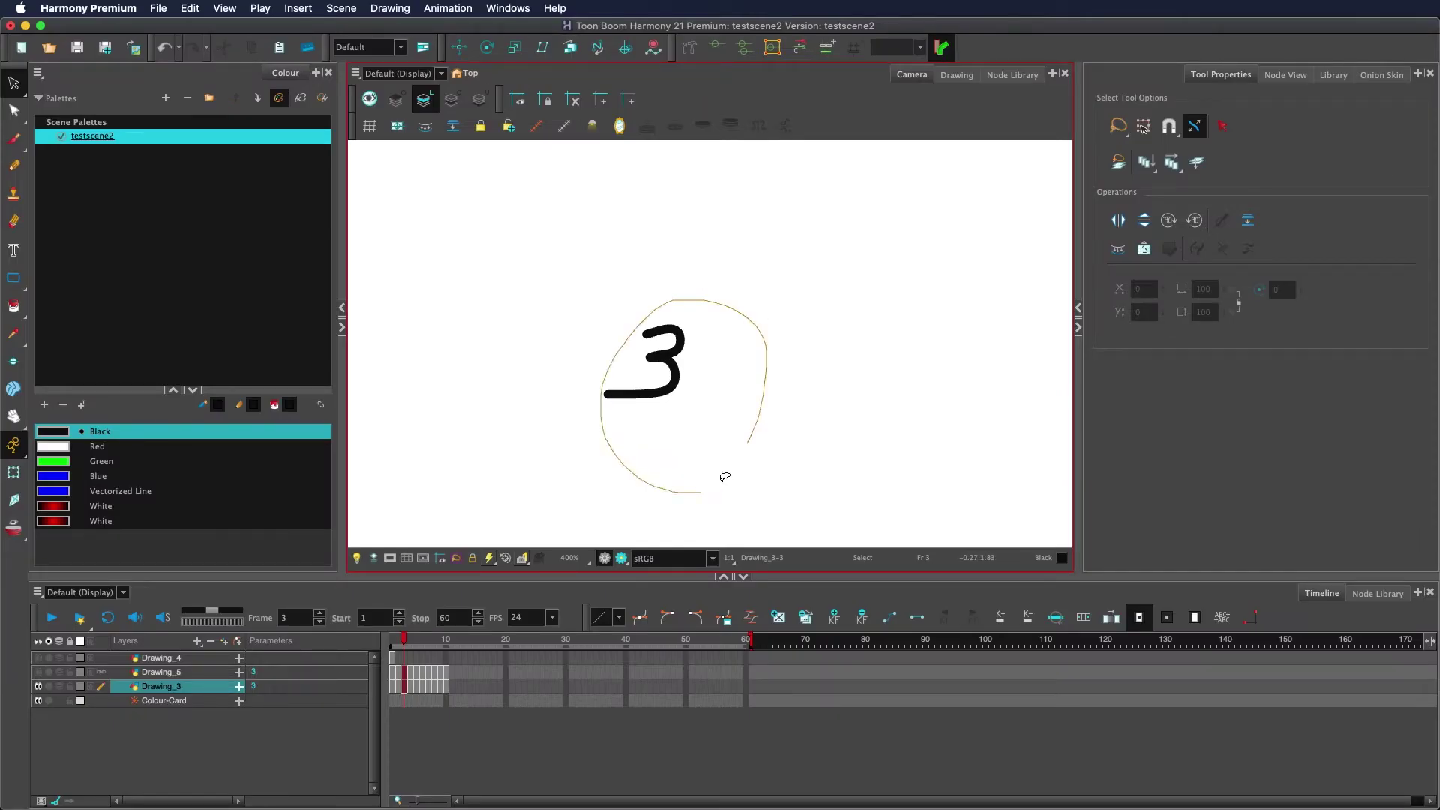
Lasso the pencil-line number 3, enlarge it about its centre with line thickness scaling on, and undo and redo the scaling.
{"action": "left_click_drag", "start_coordinate": [724, 477], "coordinate": [743, 450]}
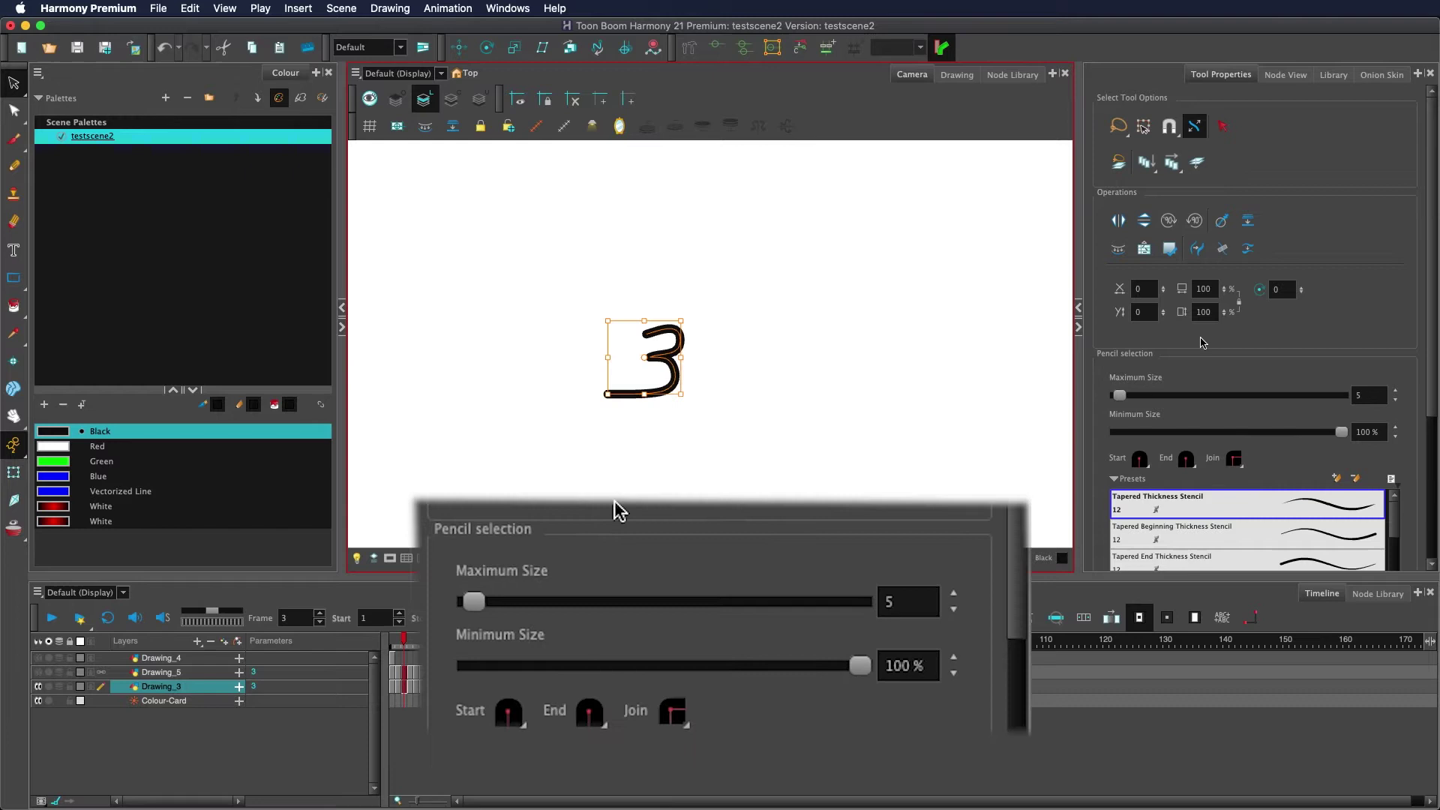
{"action": "left_click_drag", "start_coordinate": [677, 322], "coordinate": [792, 209]}
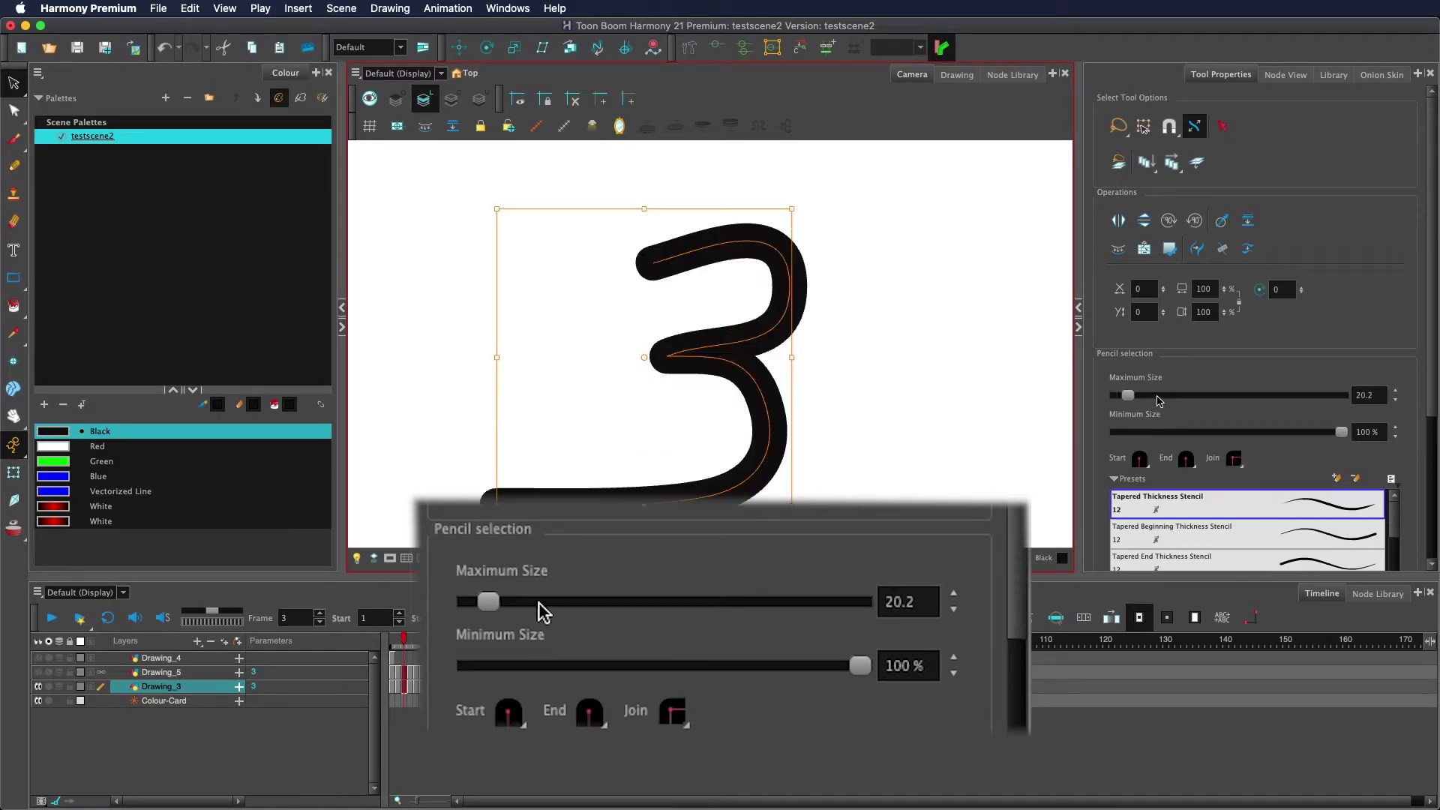
{"action": "key", "text": "super+z"}
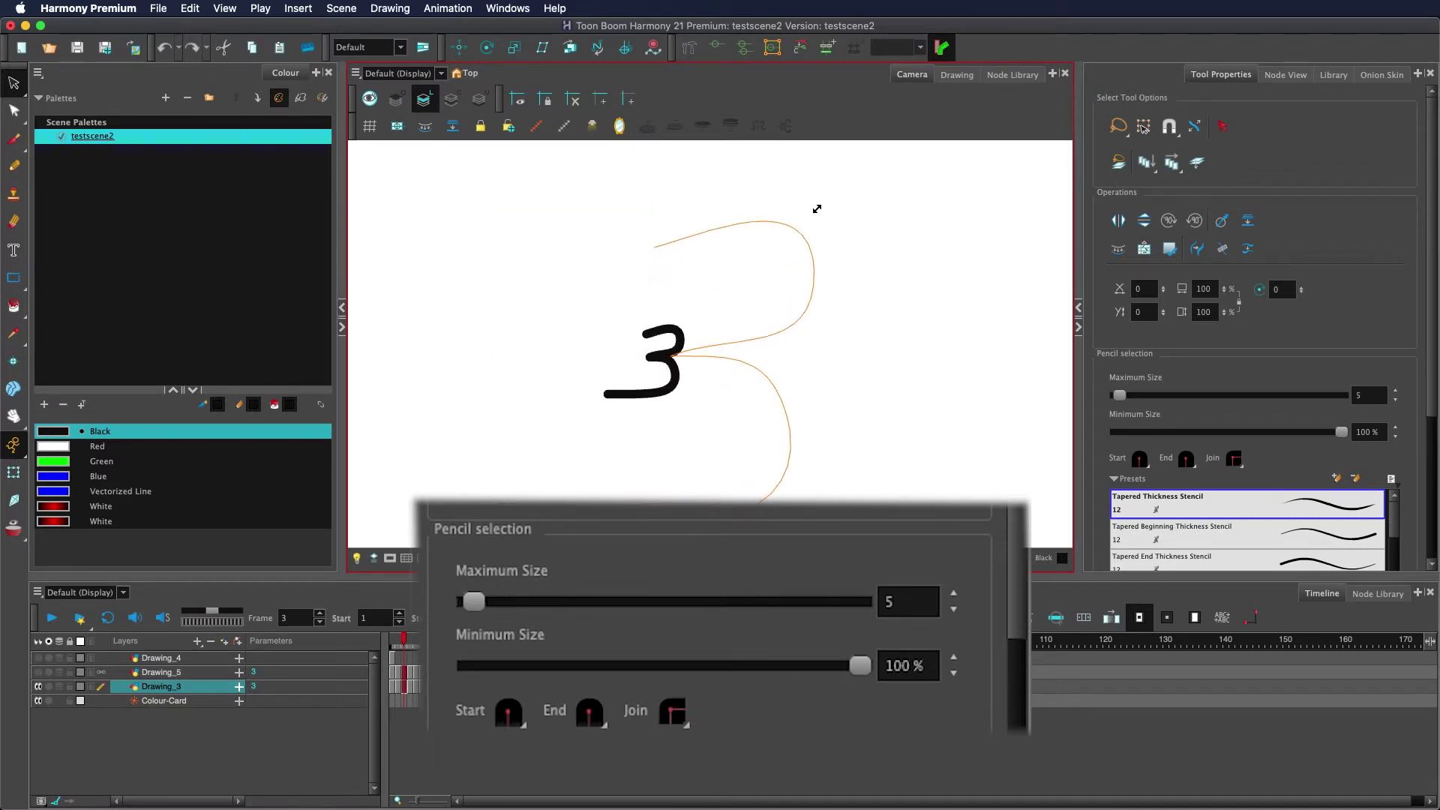
{"action": "key", "text": "super+shift+z"}
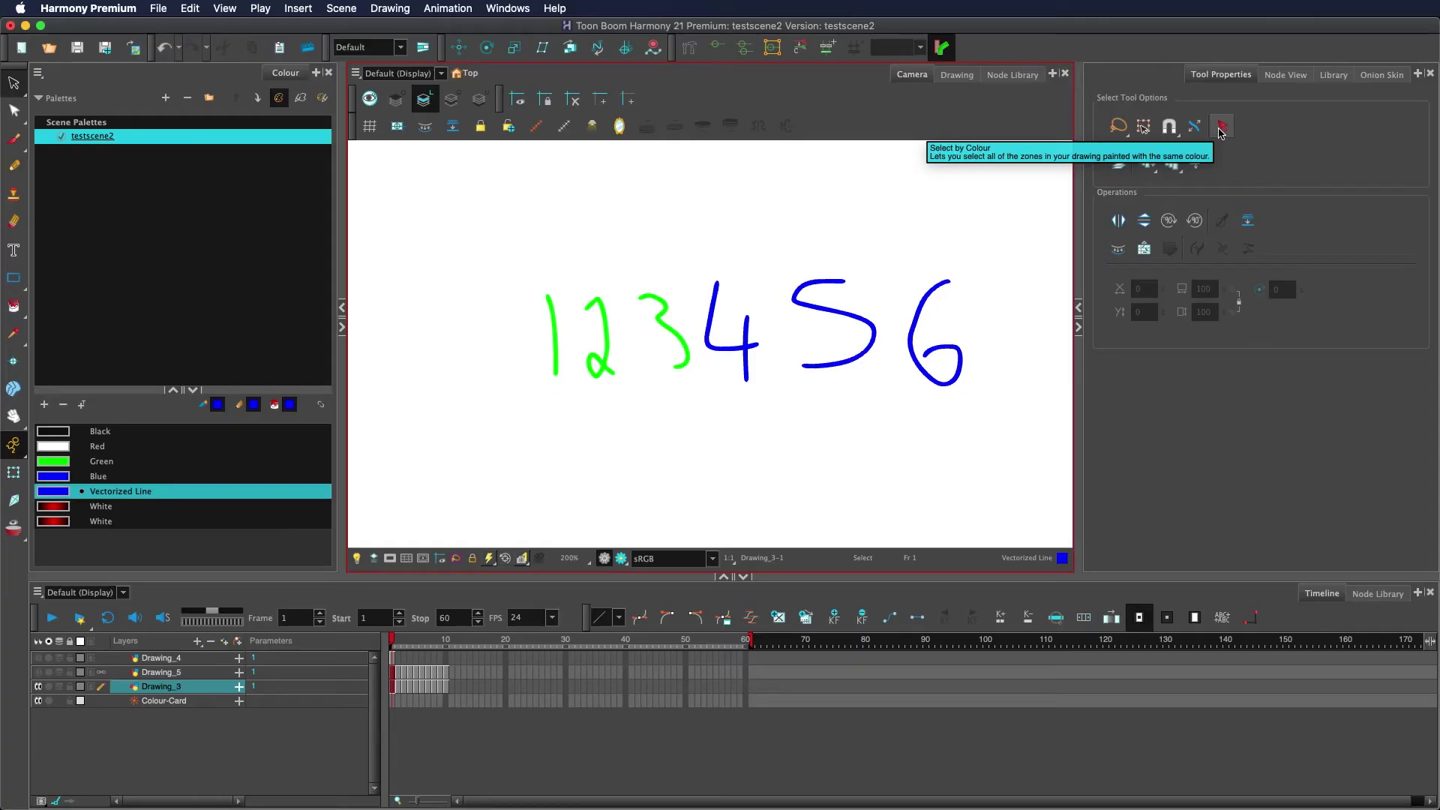
Select all the green numbers by colour, clear the selection, and choose the Select by Colour tool again.
{"action": "left_click", "coordinate": [1222, 129]}
{"action": "left_click", "coordinate": [554, 335]}
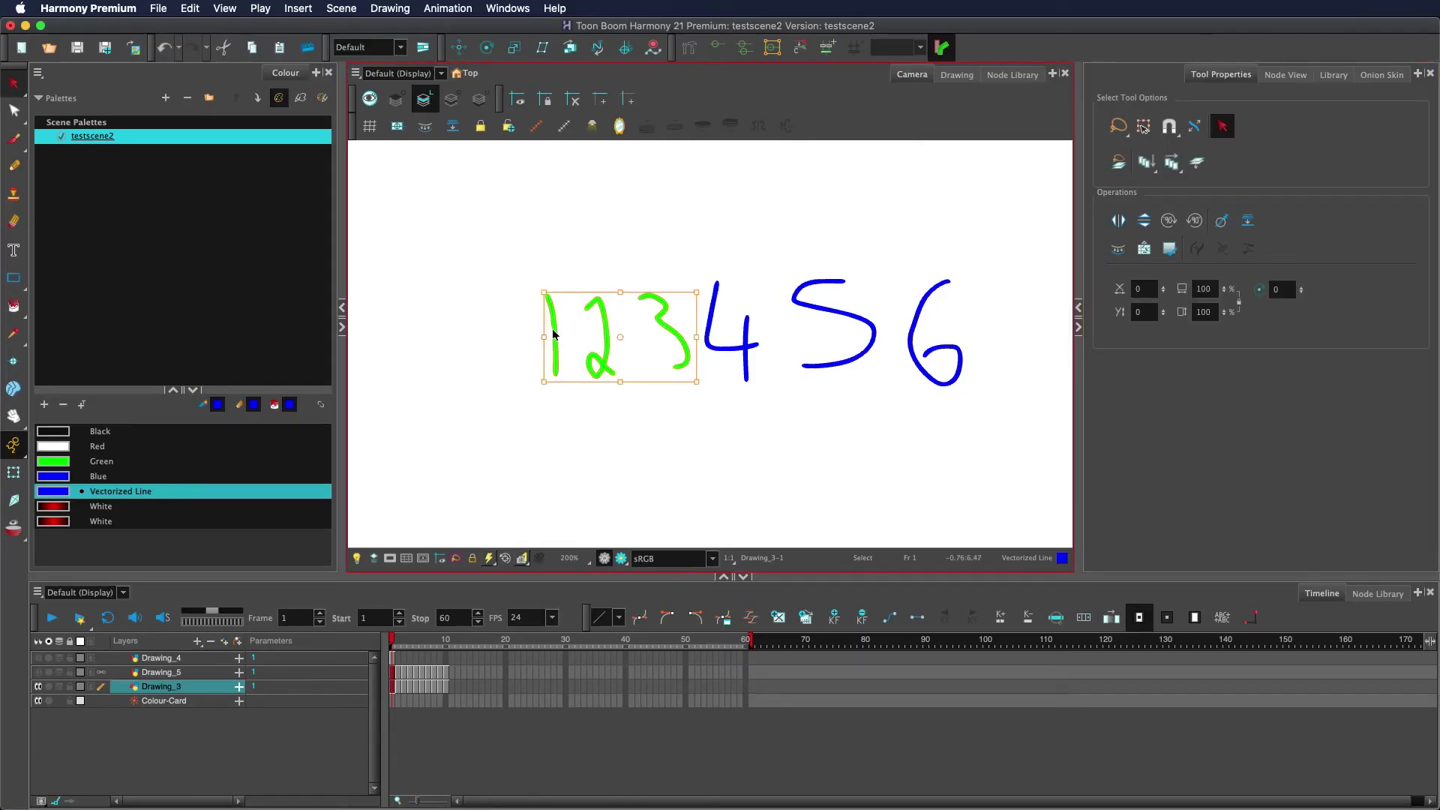
{"action": "left_click", "coordinate": [728, 414]}
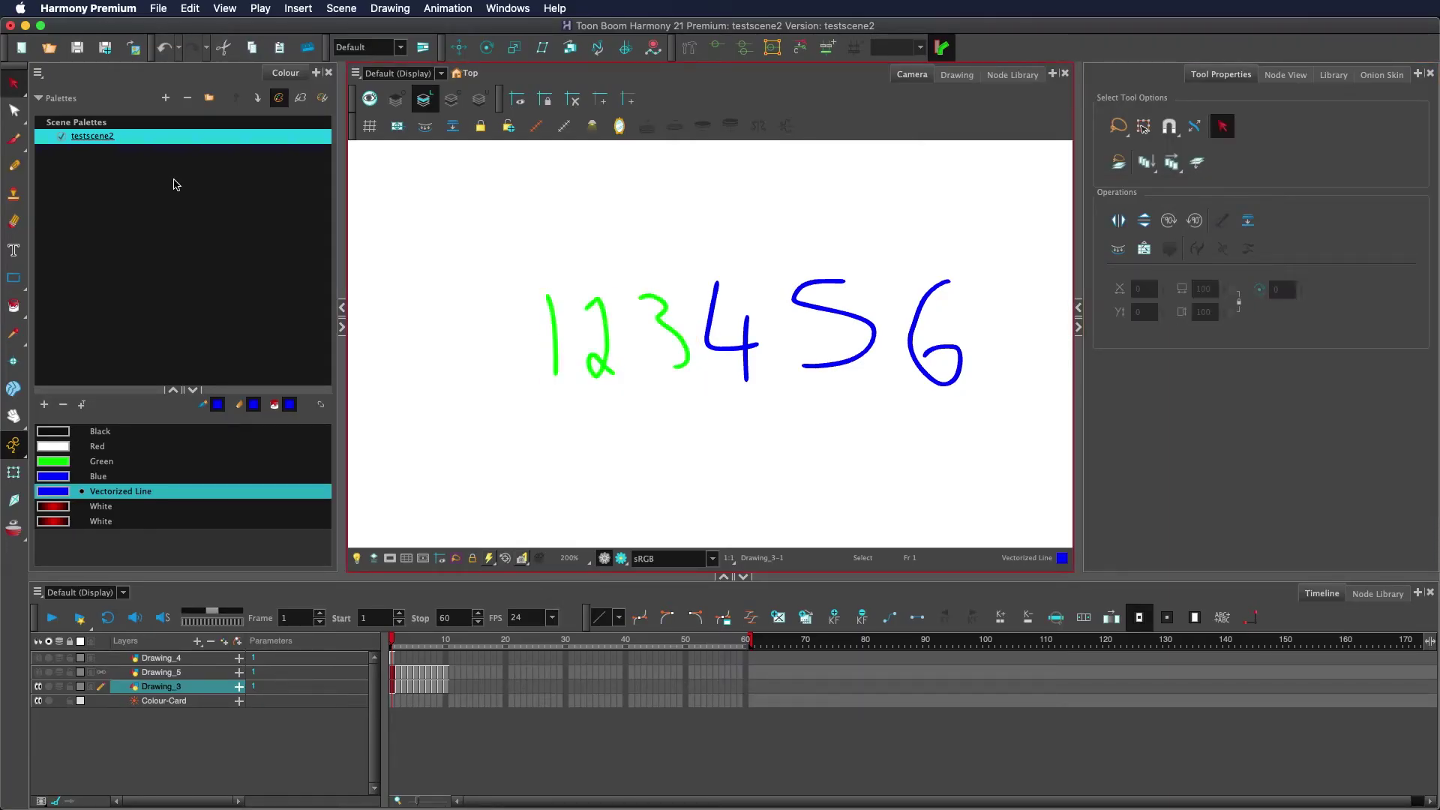
{"action": "left_click_drag", "start_coordinate": [12, 84], "coordinate": [56, 81]}
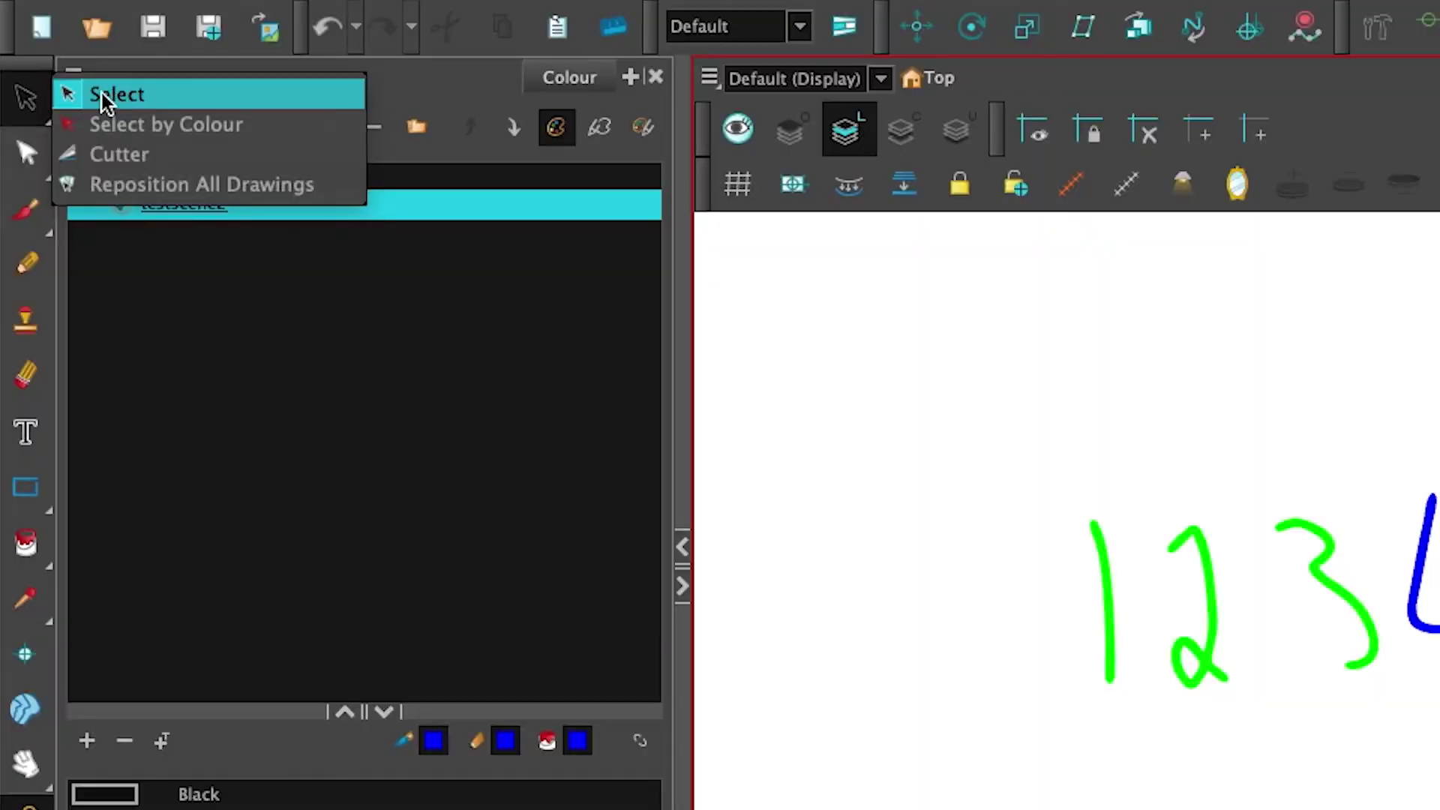
{"action": "left_click", "coordinate": [304, 122]}
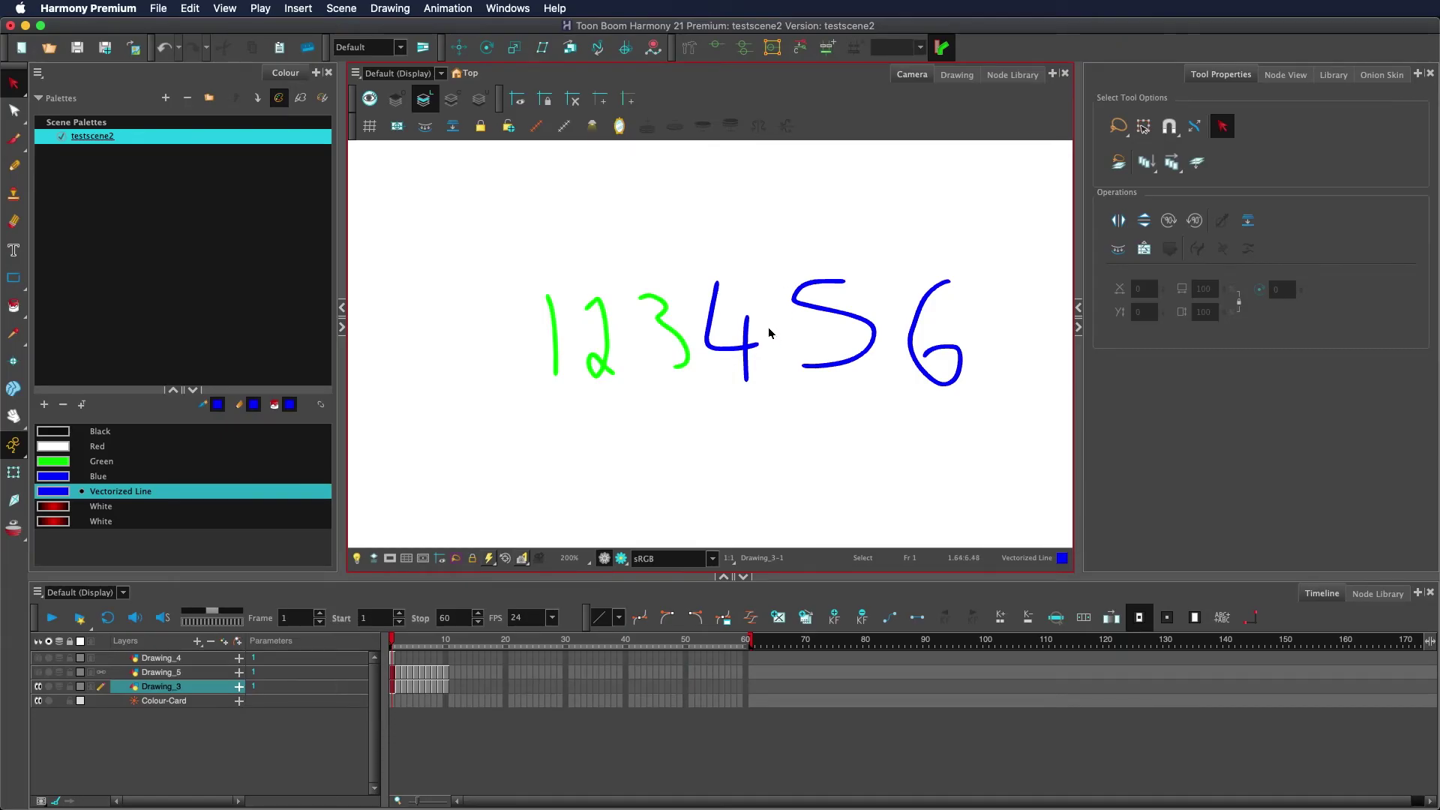
With the regular Select tool, select the blue 4, 5 and 6 one at a time and clear the selection.
{"action": "key", "text": "alt+s"}
{"action": "left_click", "coordinate": [746, 345]}
{"action": "mouse_move", "coordinate": [769, 422]}
{"action": "left_mouse_down"}
{"action": "mouse_move", "coordinate": [719, 272]}
{"action": "mouse_move", "coordinate": [744, 376]}
{"action": "left_mouse_up"}
{"action": "left_click_drag", "start_coordinate": [835, 321], "coordinate": [810, 412]}
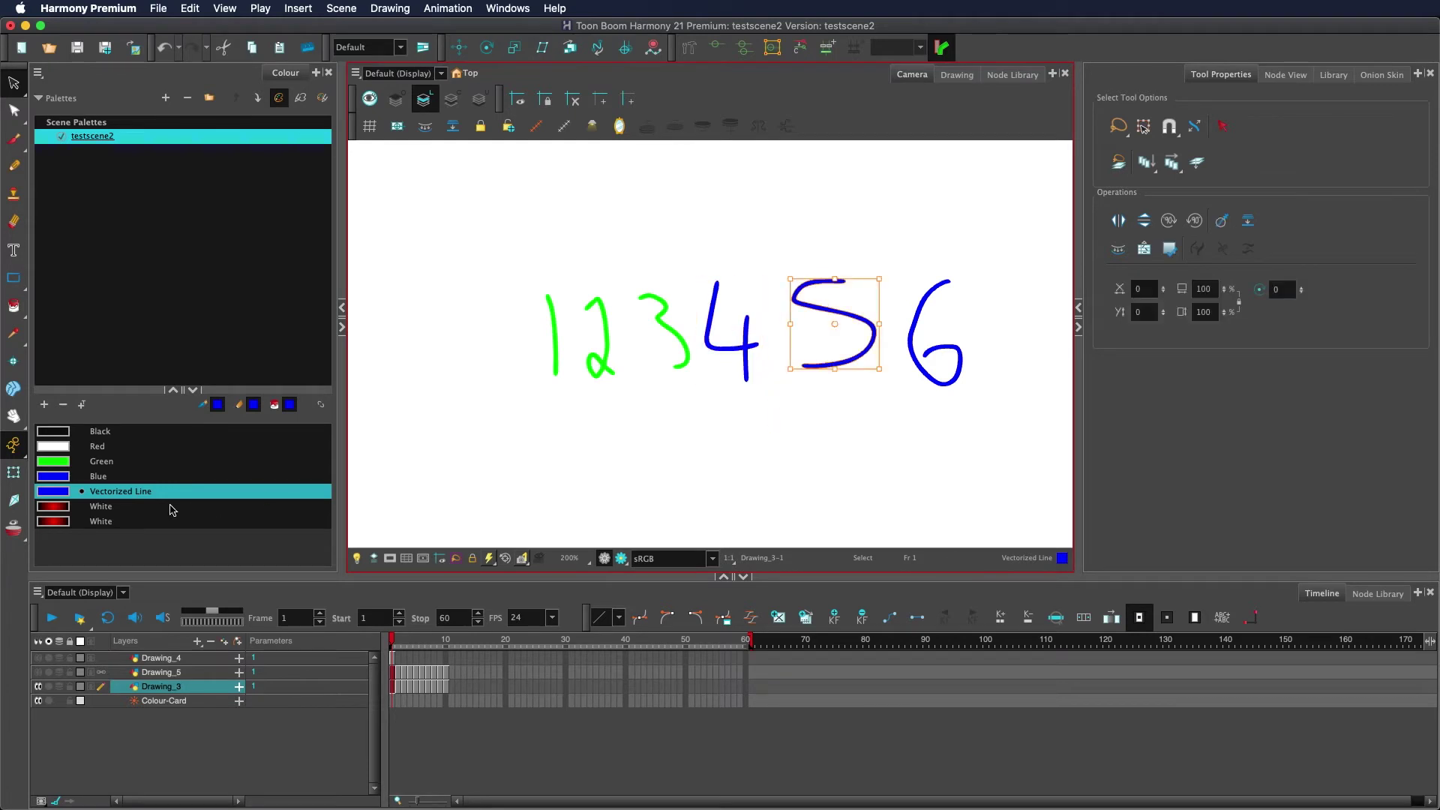
{"action": "mouse_move", "coordinate": [978, 395]}
{"action": "left_mouse_down"}
{"action": "mouse_move", "coordinate": [983, 322]}
{"action": "mouse_move", "coordinate": [904, 379]}
{"action": "left_mouse_up"}
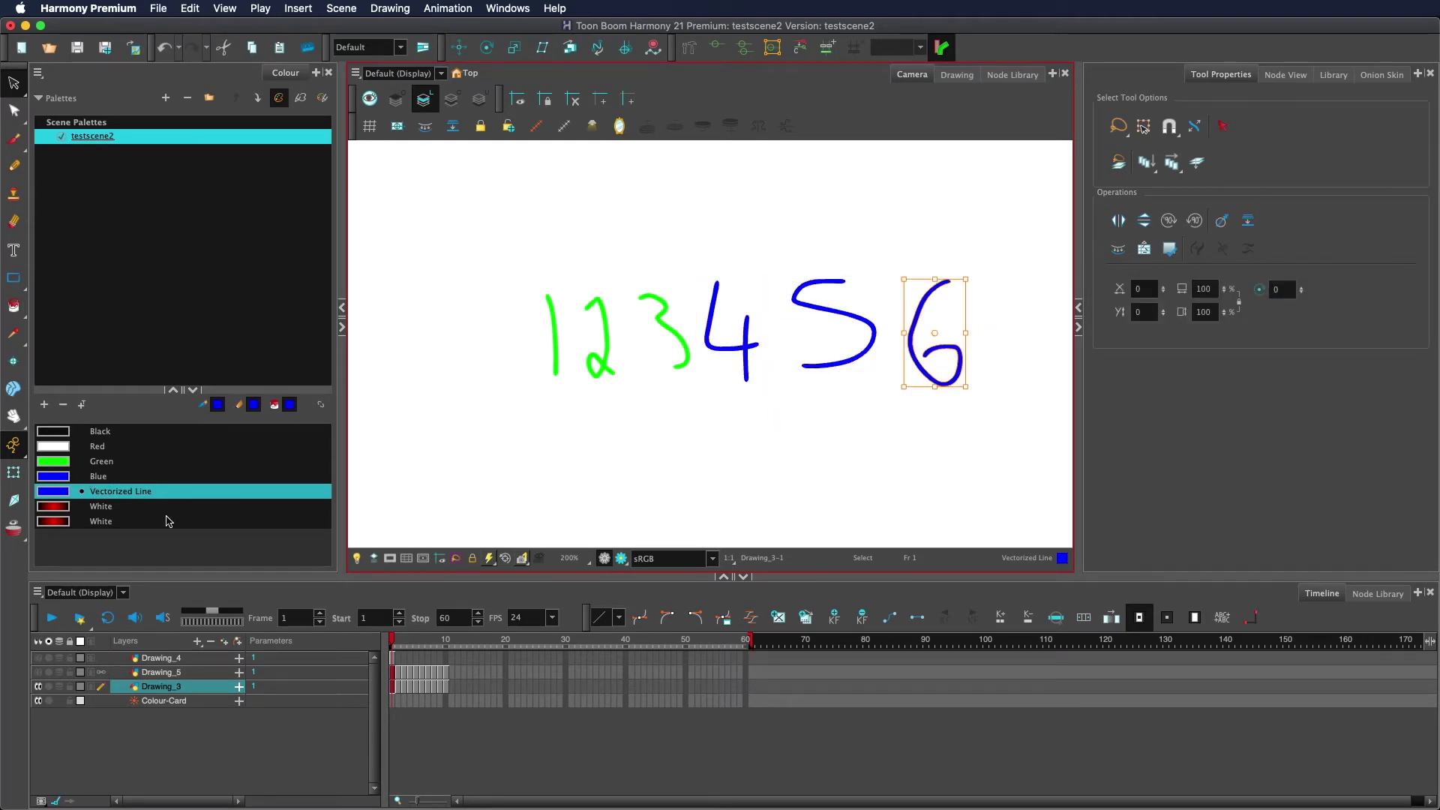
{"action": "left_click", "coordinate": [552, 480]}
Enable Select by Colour, pick the blue 4 and the blue 6, and clear the selection.
{"action": "left_click", "coordinate": [1222, 126]}
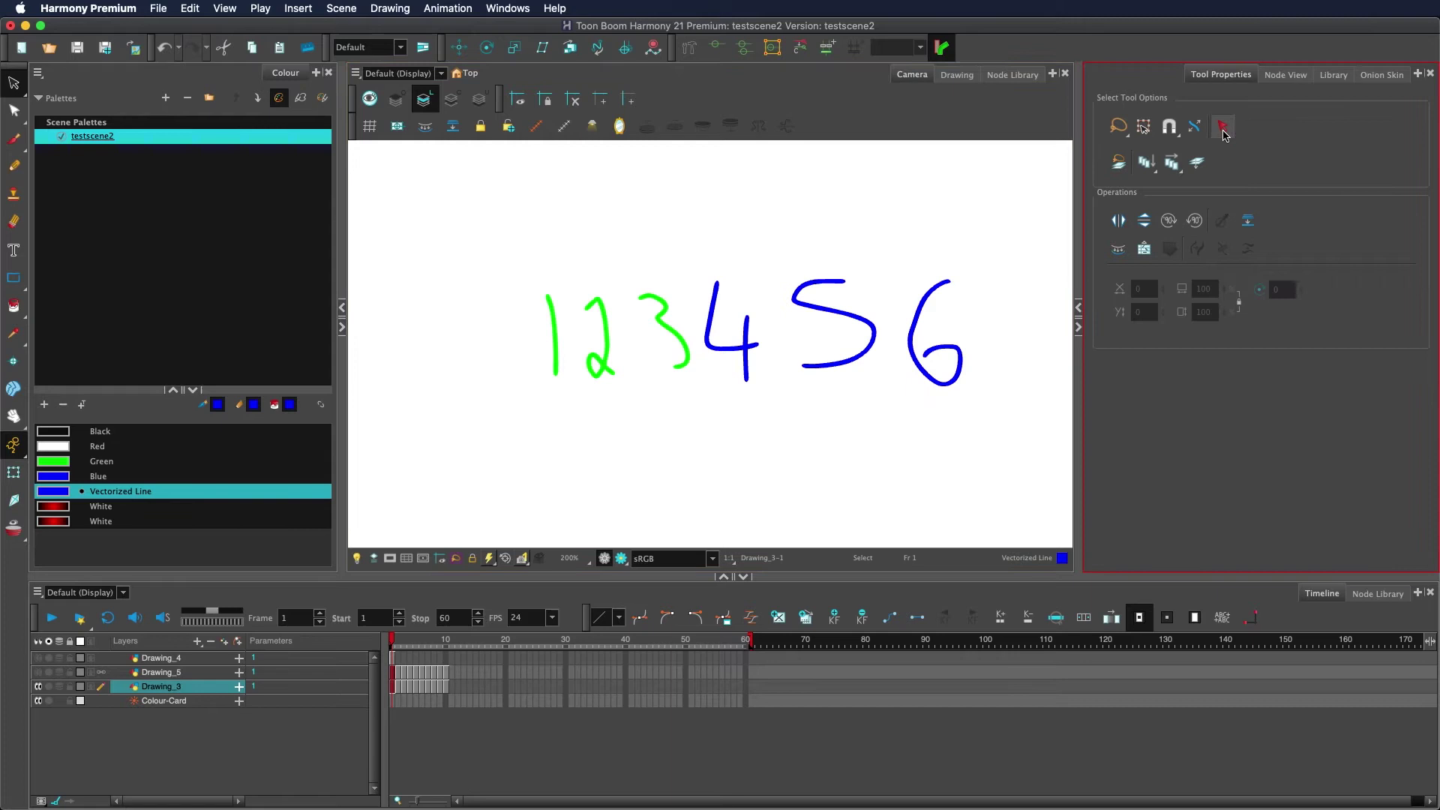
{"action": "left_click", "coordinate": [727, 354]}
{"action": "left_click", "coordinate": [915, 342]}
{"action": "left_click", "coordinate": [736, 438]}
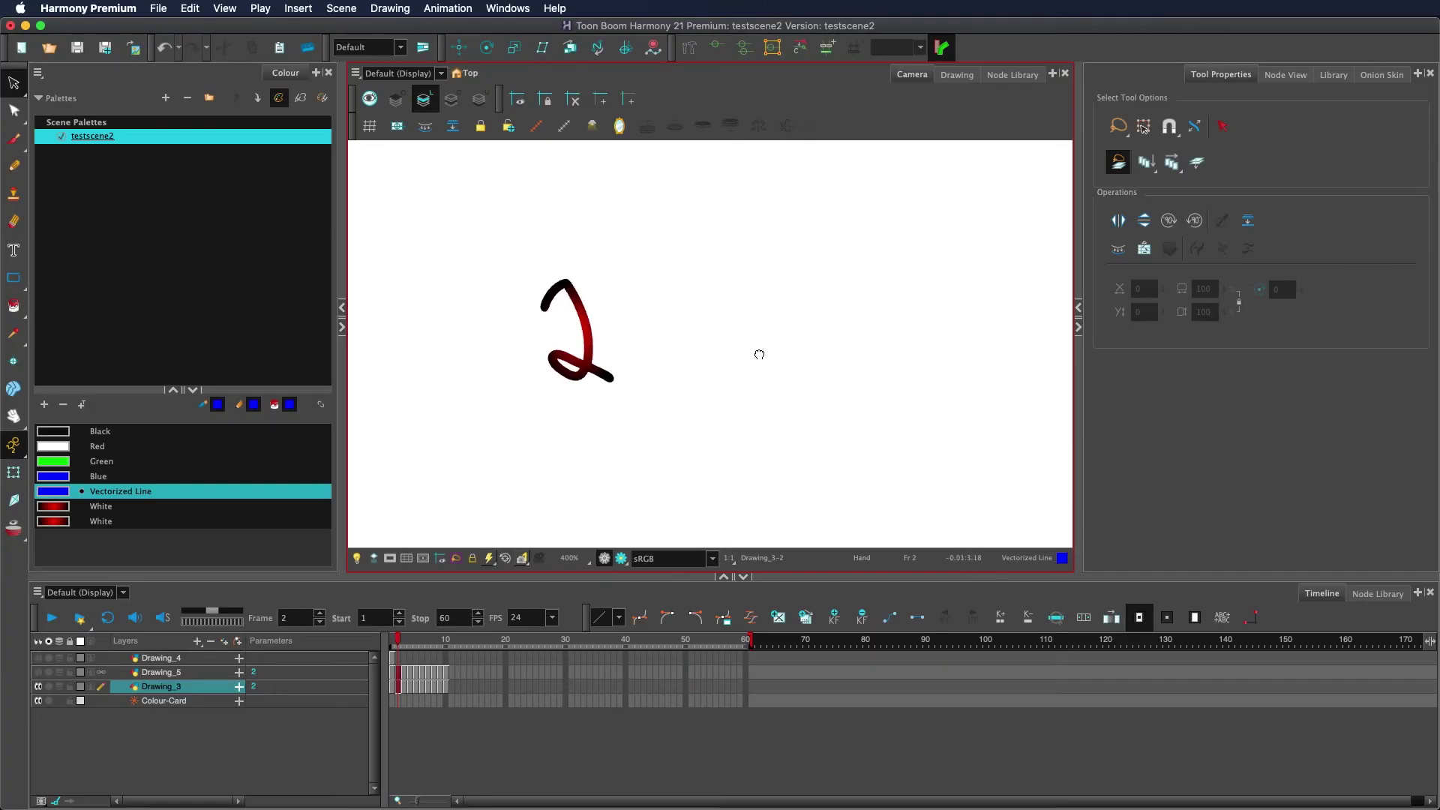
Lasso a permanent selection area beside the number on frame 2 and check it across the drawings up to frame 5.
{"action": "mouse_move", "coordinate": [772, 366]}
{"action": "left_mouse_down"}
{"action": "mouse_move", "coordinate": [627, 341]}
{"action": "mouse_move", "coordinate": [681, 483]}
{"action": "mouse_move", "coordinate": [776, 372]}
{"action": "left_mouse_up"}
{"action": "key", "text": "period"}
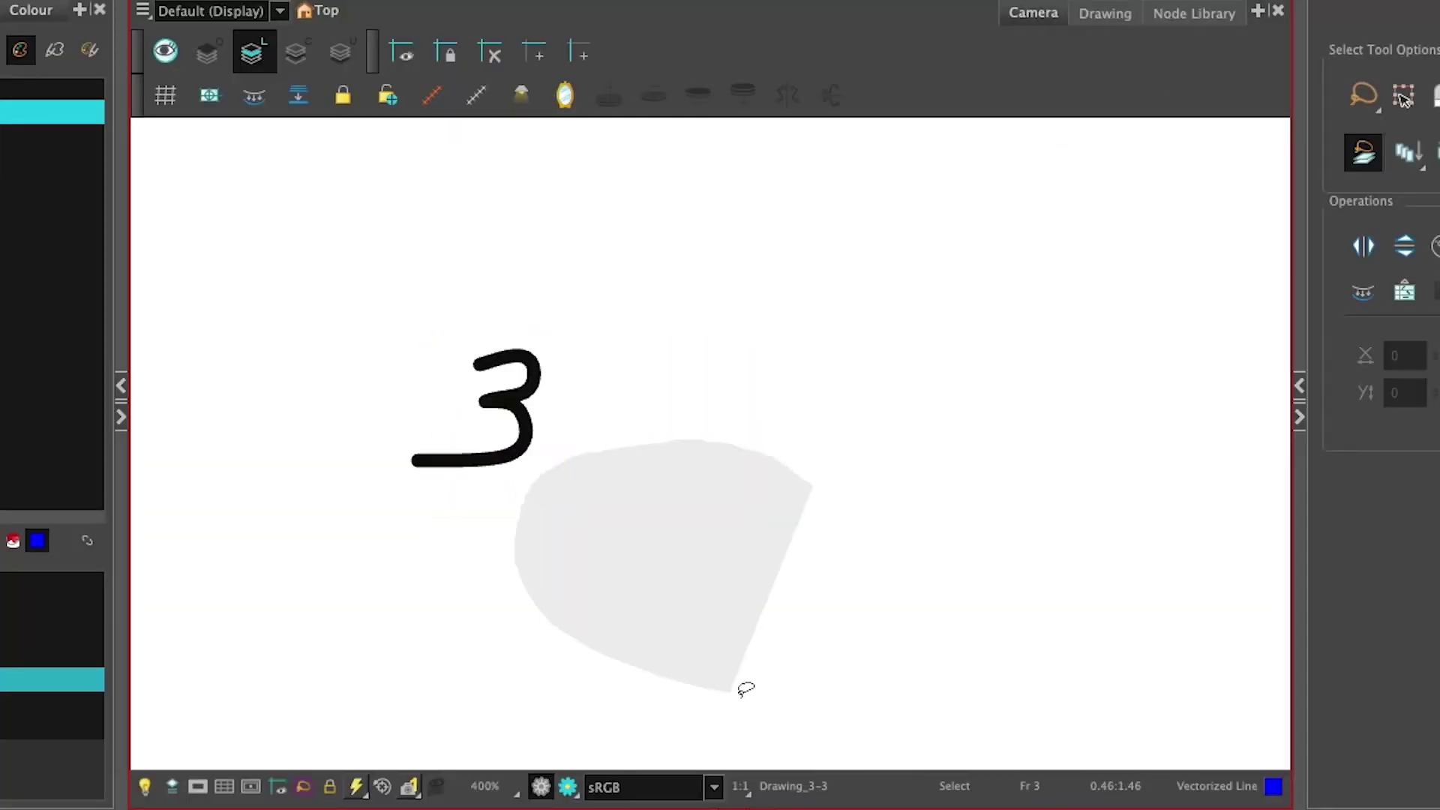
{"action": "key", "text": "comma"}
{"action": "key", "text": "comma"}
{"action": "key", "text": "period"}
{"action": "key", "text": "period"}
{"action": "key", "text": "comma"}
{"action": "key", "text": "period"}
{"action": "key", "text": "period"}
{"action": "key", "text": "period"}
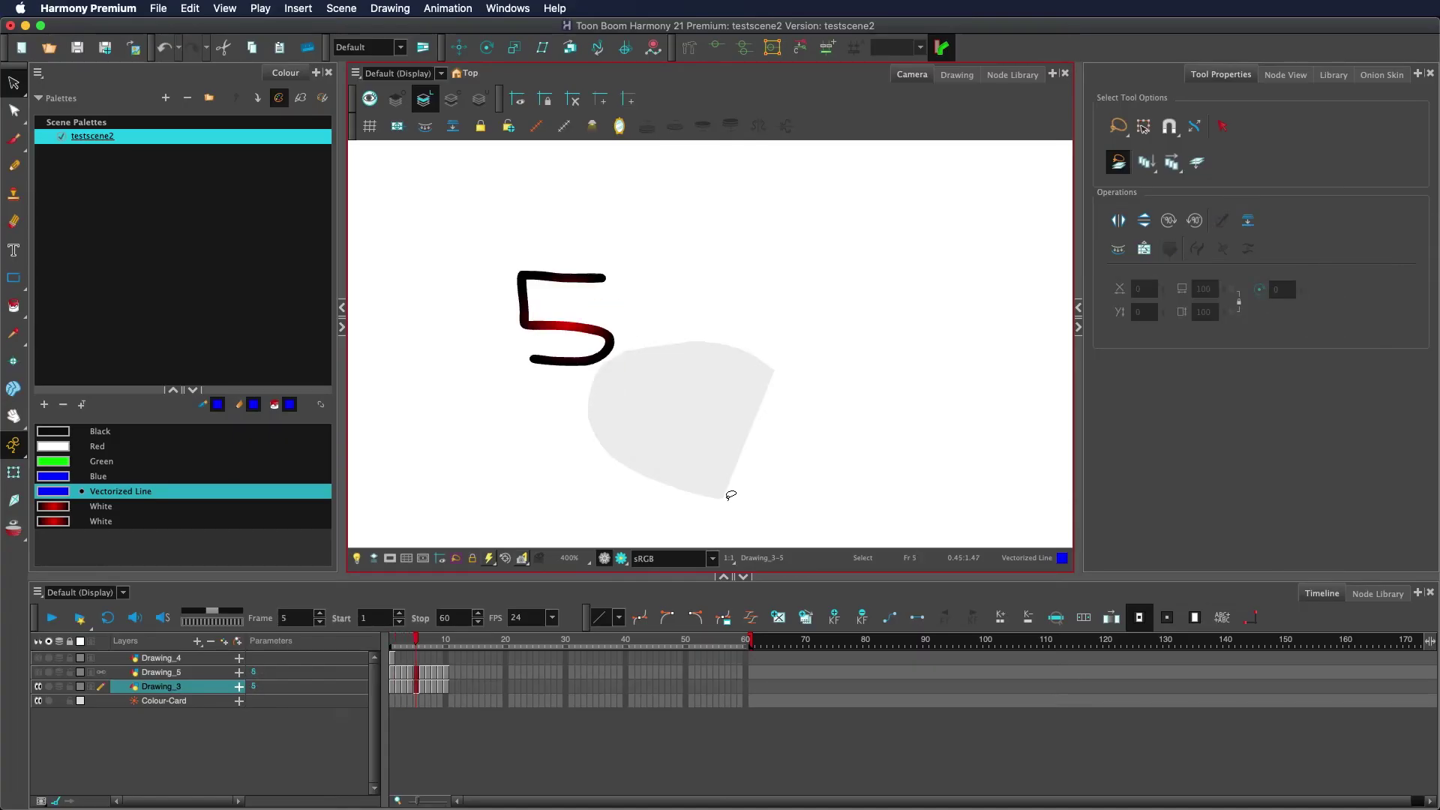
Return to frame 2 and delete the number 2 drawing.
{"action": "key", "text": "comma"}
{"action": "key", "text": "comma"}
{"action": "key", "text": "comma"}
{"action": "key", "text": "period"}
{"action": "key", "text": "comma"}
{"action": "key", "text": "Delete"}
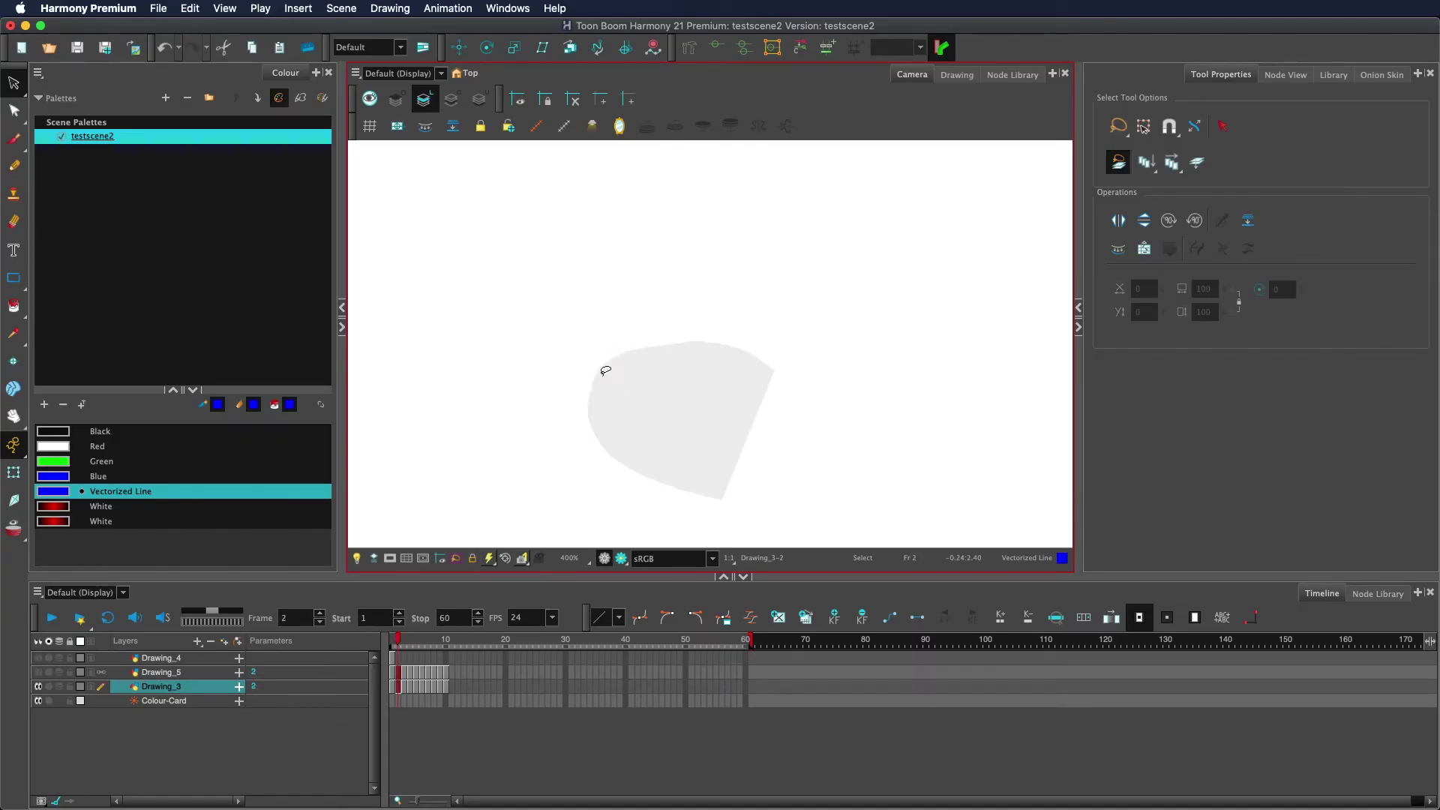
Examine the permanent selection area on frames 2 to 4, and switch to the Brush and back to the Select tool.
{"action": "key", "text": "period"}
{"action": "key", "text": "comma"}
{"action": "key", "text": "period"}
{"action": "key", "text": "period"}
{"action": "key", "text": "comma"}
{"action": "key", "text": "comma"}
{"action": "key", "text": "alt+b"}
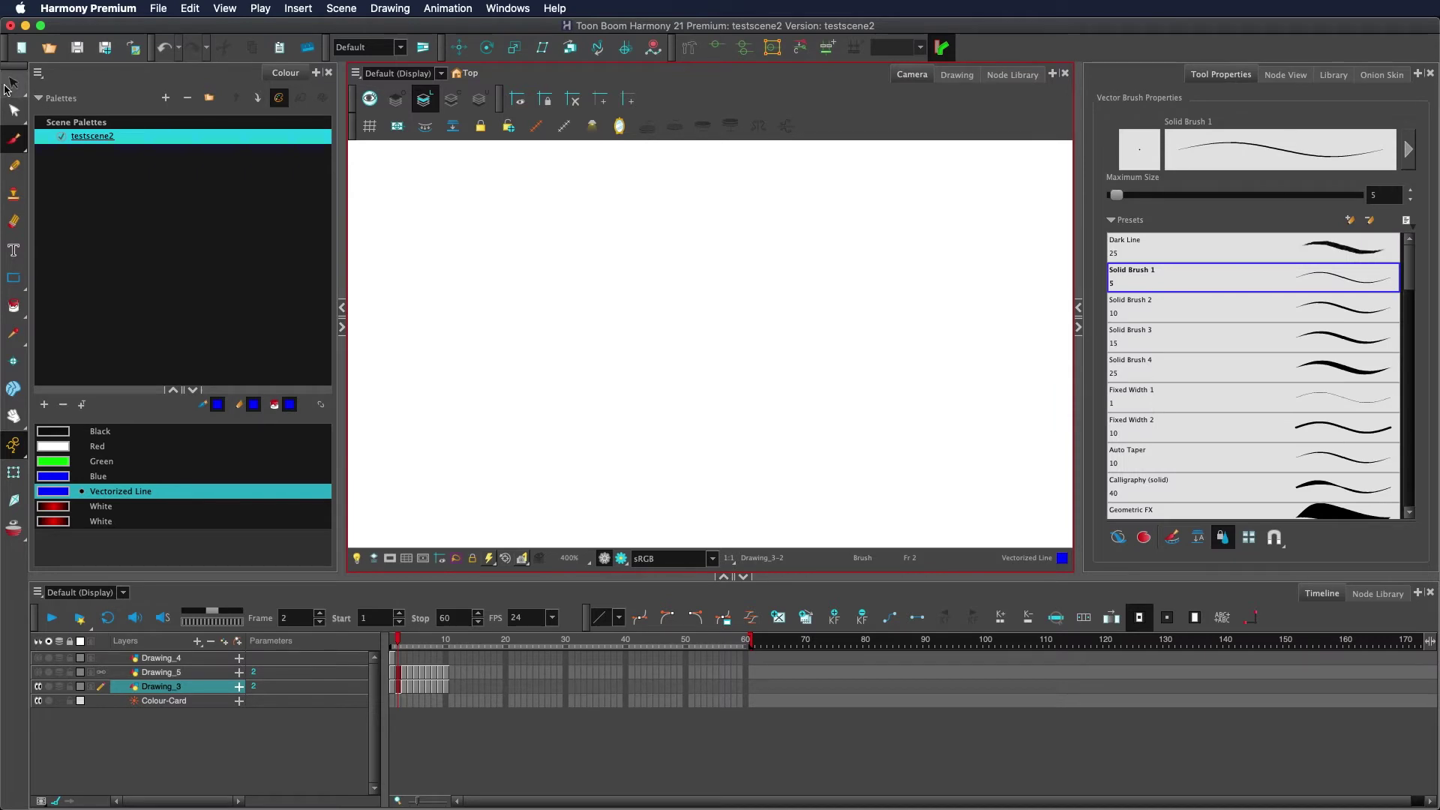
{"action": "left_click", "coordinate": [12, 84]}
On frame 4, move the vertical stroke of the number 4 to the right and undo the move.
{"action": "key", "text": "comma"}
{"action": "key", "text": "period"}
{"action": "key", "text": "period"}
{"action": "key", "text": "period"}
{"action": "left_click_drag", "start_coordinate": [615, 362], "coordinate": [687, 368]}
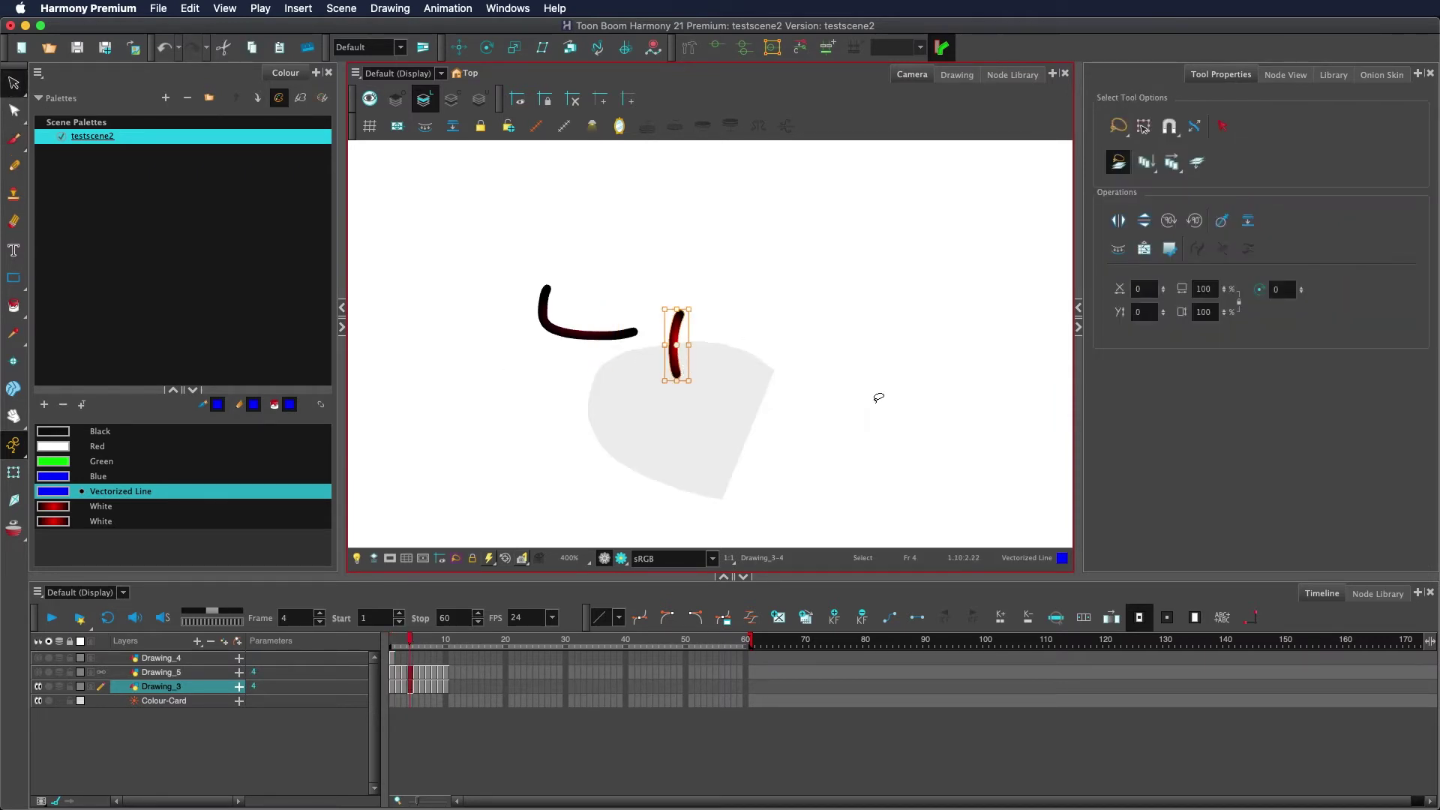
{"action": "key", "text": "ctrl+z"}
Enable the Select tool's option for working across drawing layers and lasso around the number 5 and the blue curve.
{"action": "mouse_move", "coordinate": [783, 371]}
{"action": "left_mouse_down"}
{"action": "mouse_move", "coordinate": [466, 296]}
{"action": "mouse_move", "coordinate": [787, 405]}
{"action": "left_mouse_up"}
{"action": "left_click", "coordinate": [1146, 162]}
{"action": "left_click", "coordinate": [936, 303]}
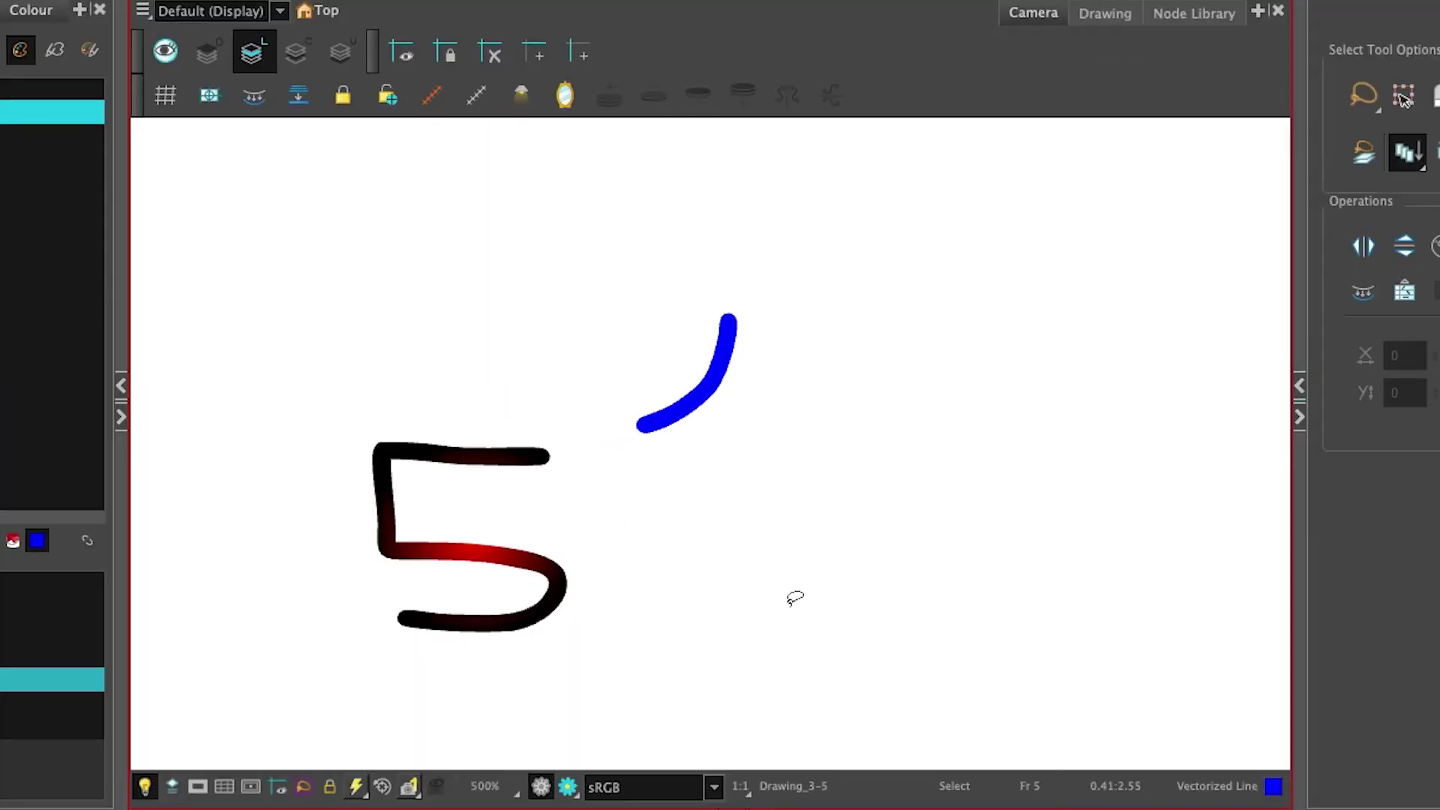
{"action": "left_click_drag", "start_coordinate": [790, 598], "coordinate": [840, 218]}
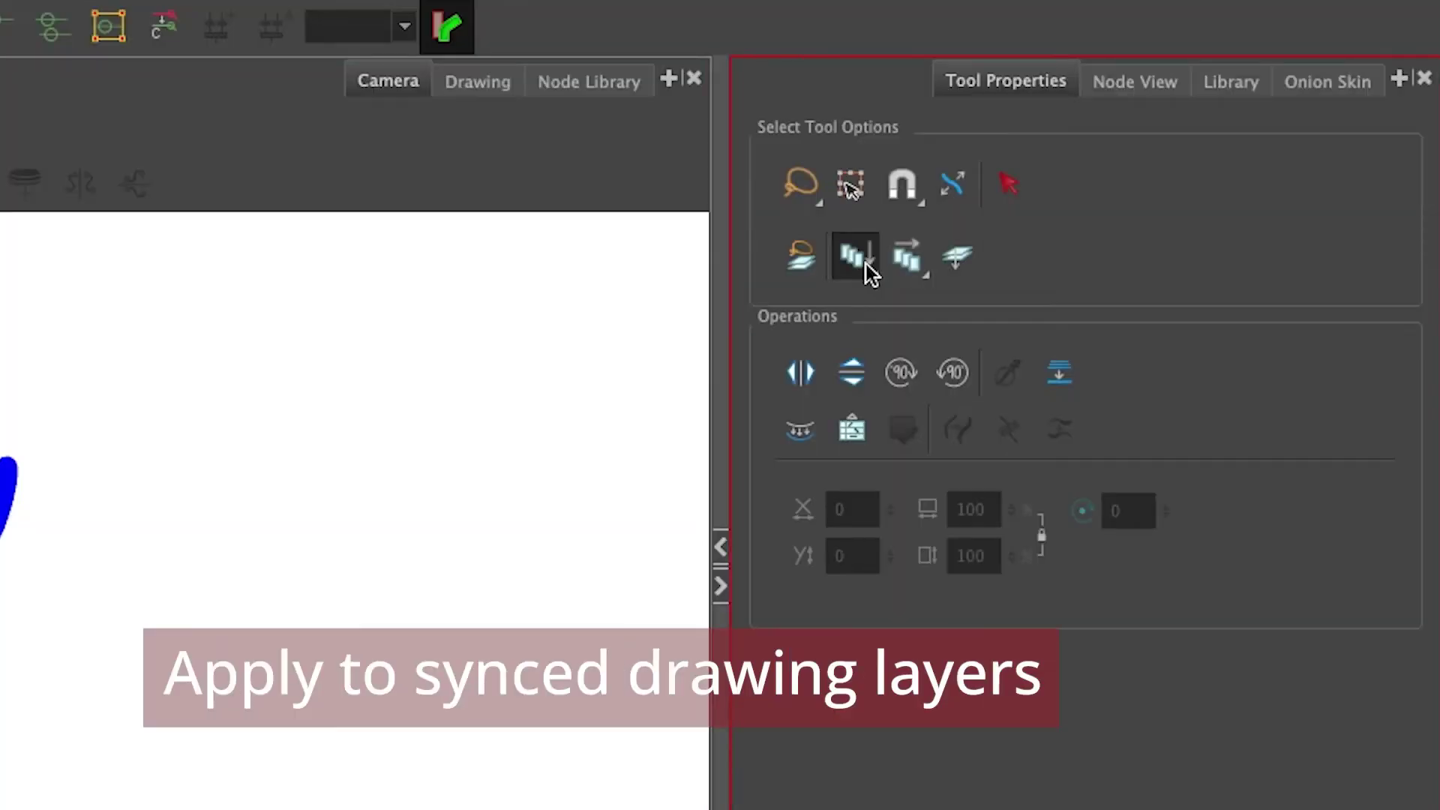
Switch the Select tool's layer option to Apply to Synced Drawing Layers and flip between frames 5 and 3.
{"action": "left_click", "coordinate": [1152, 170]}
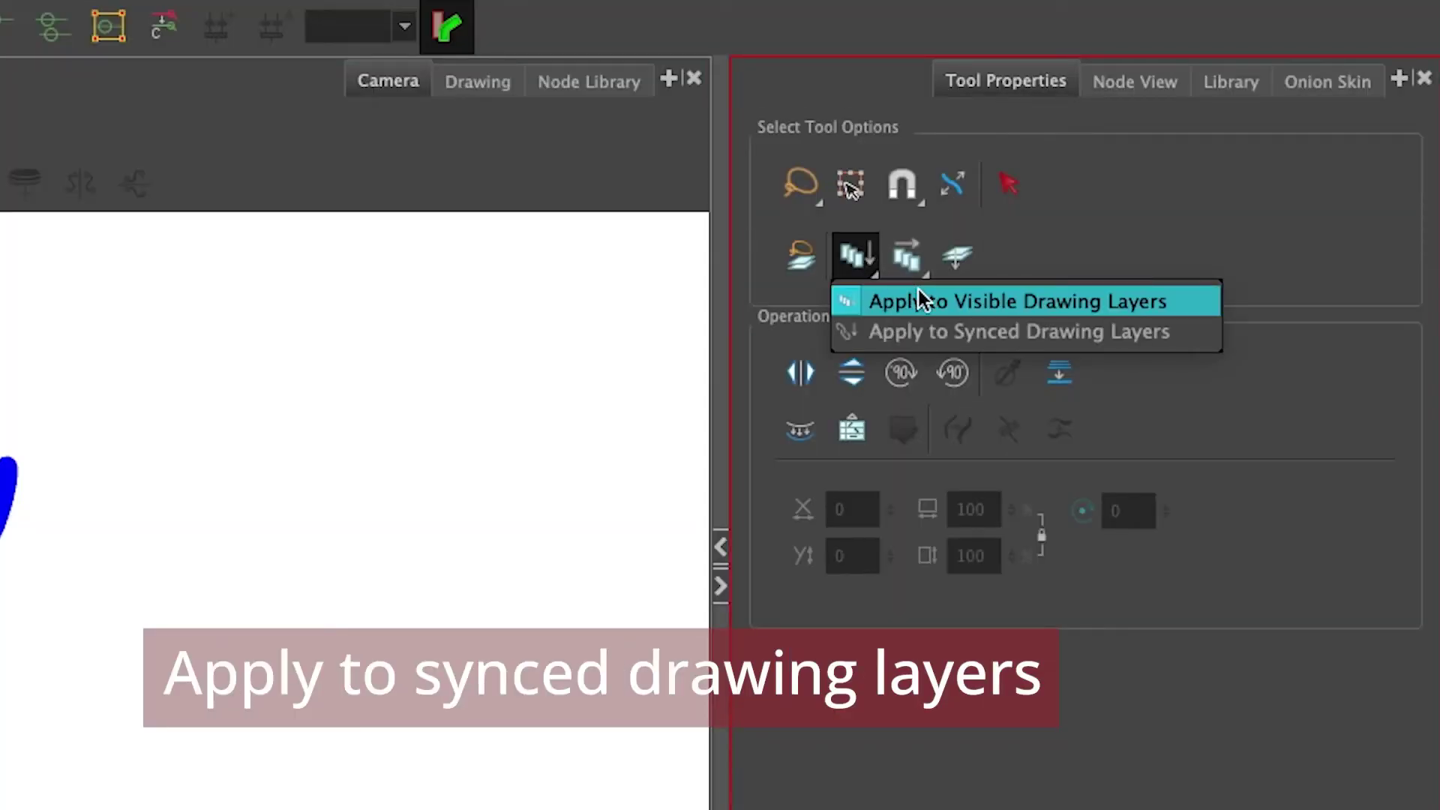
{"action": "left_click", "coordinate": [925, 331]}
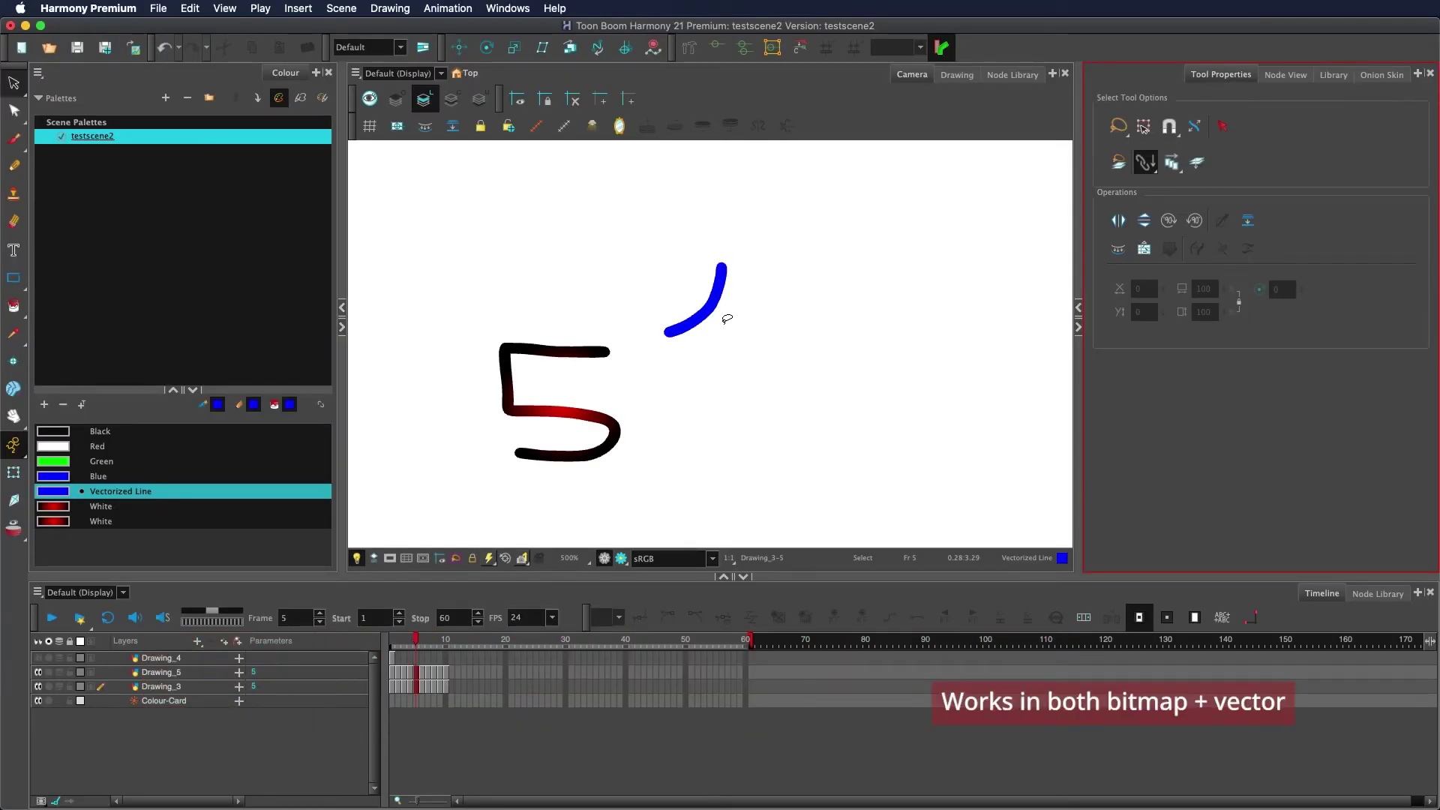
{"action": "key", "text": "comma"}
{"action": "key", "text": "comma"}
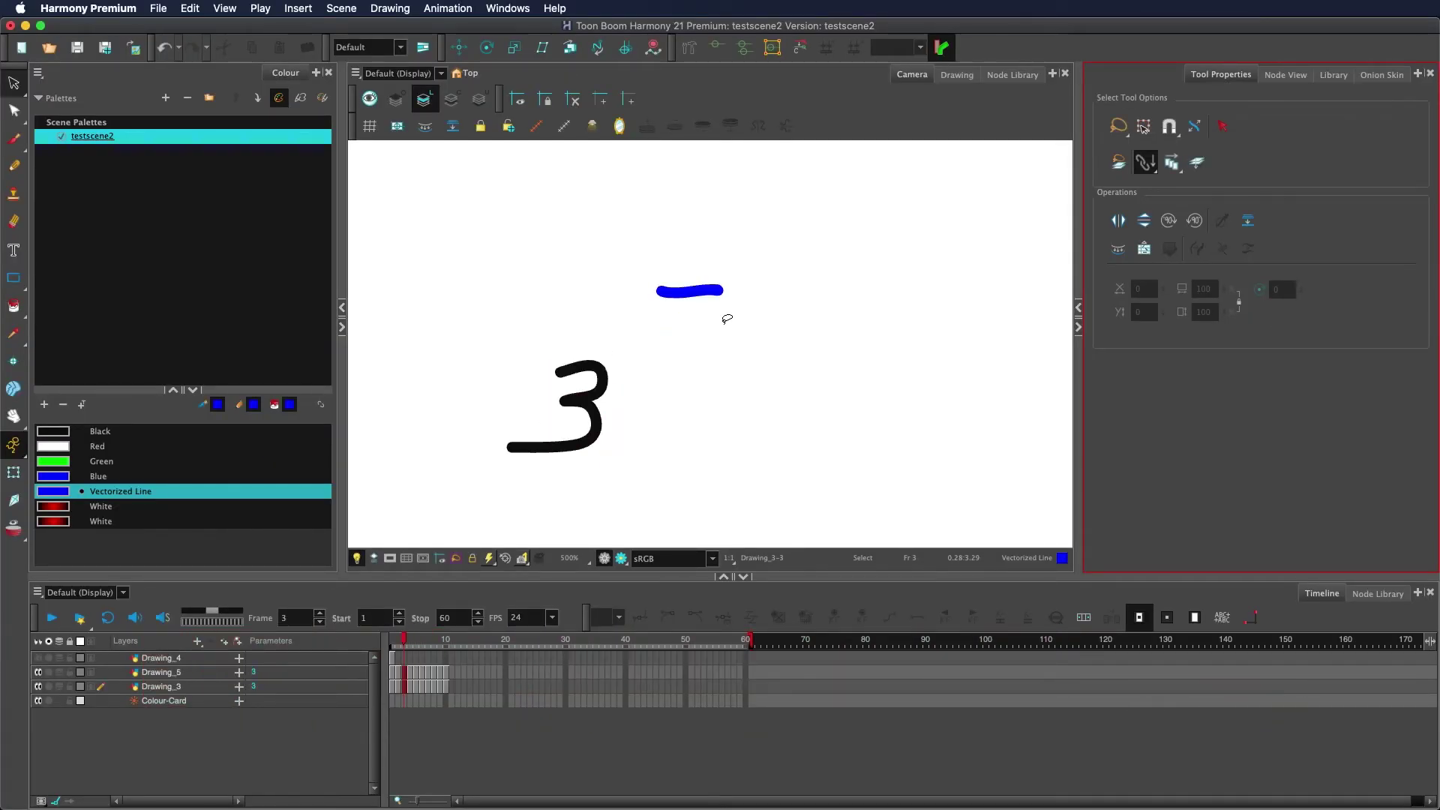
{"action": "key", "text": "period"}
Try extending the last drawing's exposure to frame 23 on the synced layers Drawing_3 and Drawing_5, and select cells within it.
{"action": "left_click", "coordinate": [524, 690]}
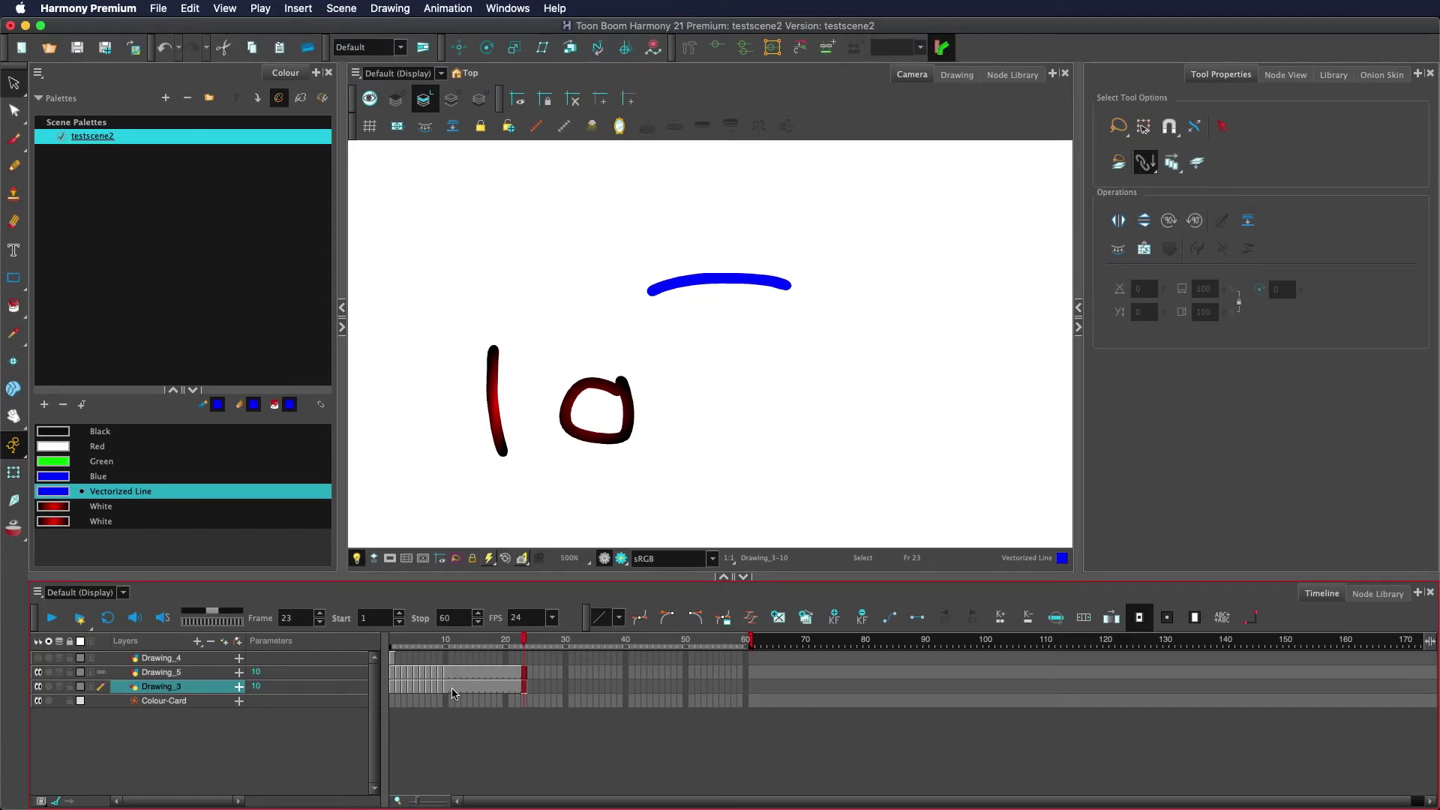
{"action": "left_click_drag", "start_coordinate": [448, 688], "coordinate": [486, 677]}
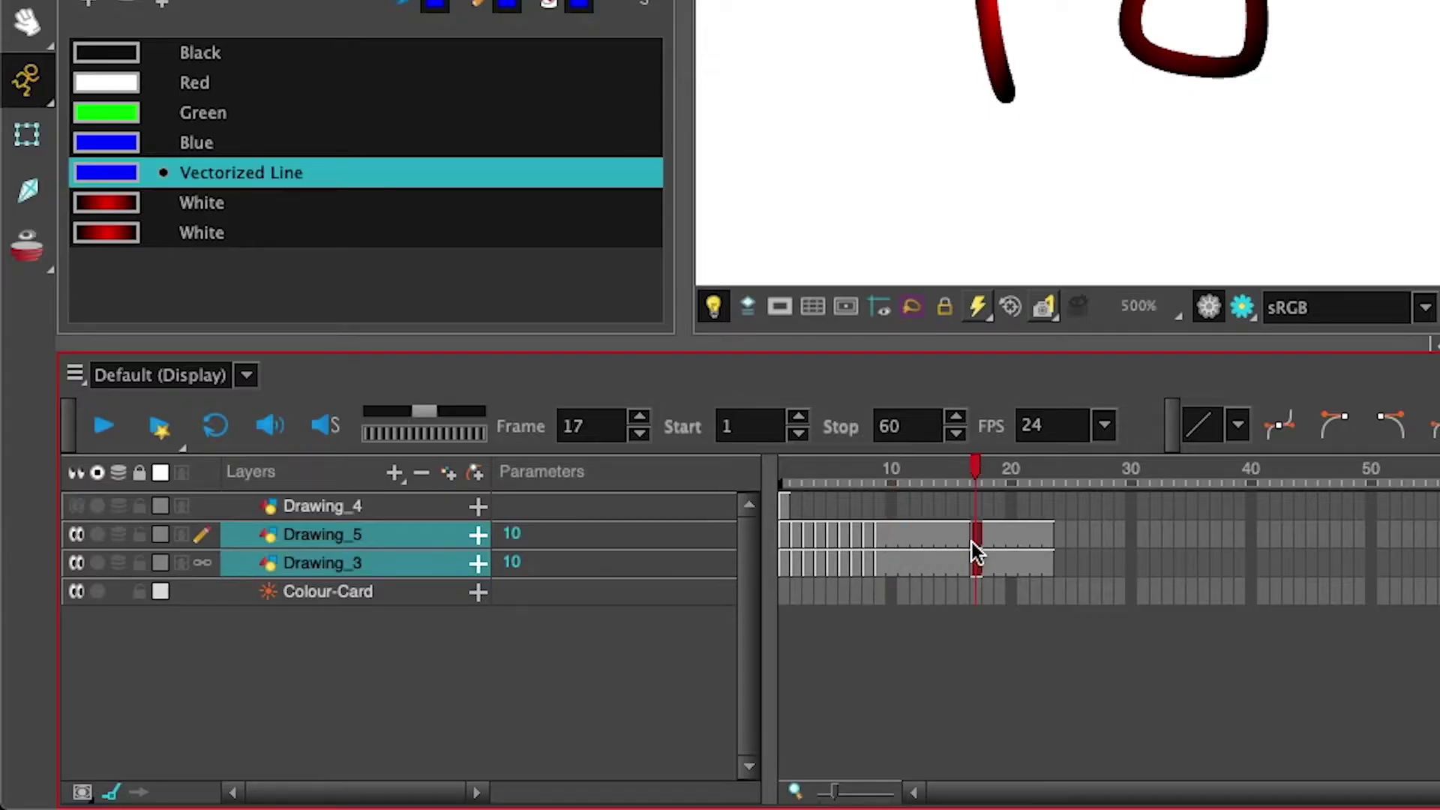
{"action": "key", "text": "comma"}
{"action": "key", "text": "comma"}
{"action": "left_click", "coordinate": [975, 548]}
{"action": "left_click_drag", "start_coordinate": [975, 560], "coordinate": [908, 564]}
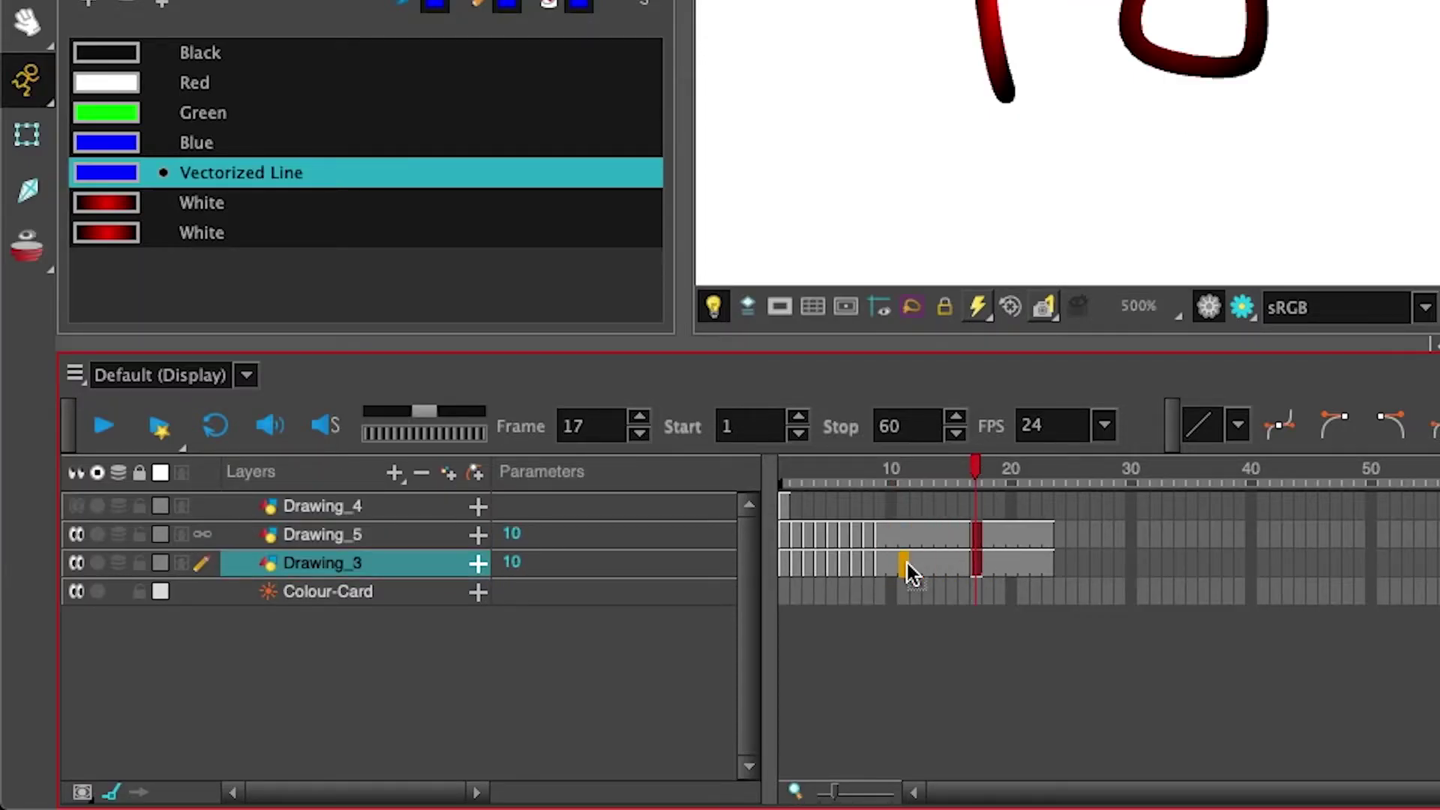
{"action": "left_click", "coordinate": [899, 564]}
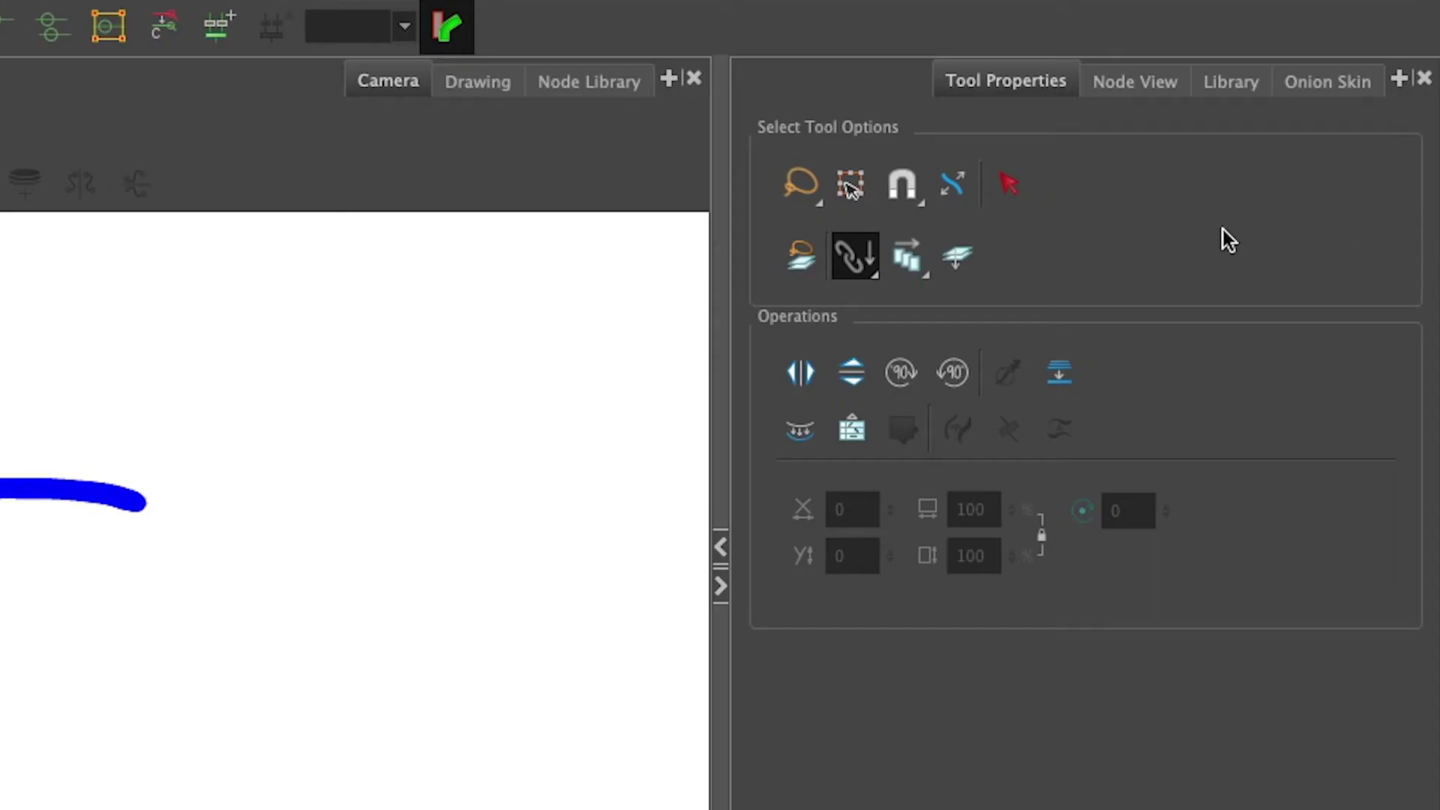
Choose Apply to Synced Drawing Layers again and lasso in the drawing area.
{"action": "left_click", "coordinate": [861, 262]}
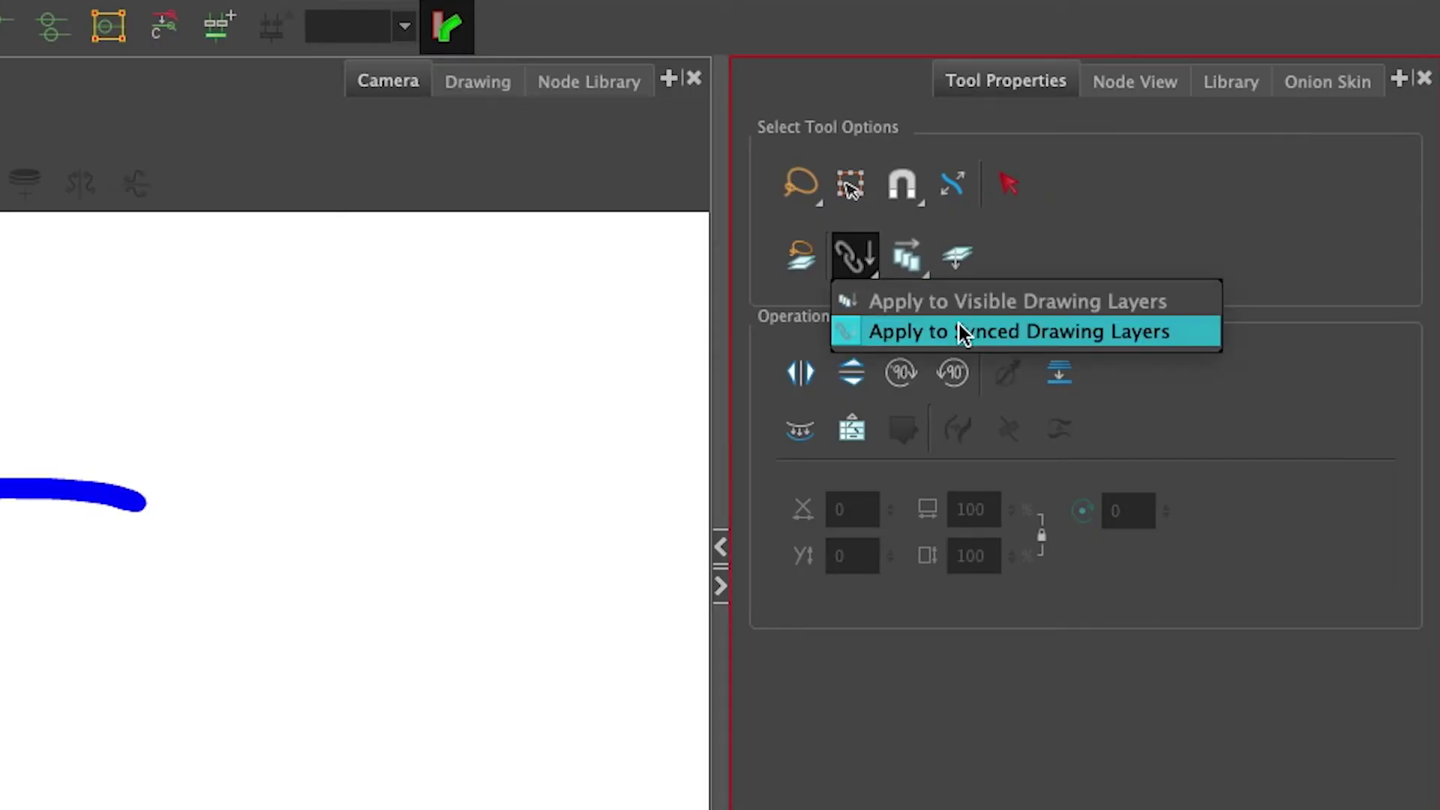
{"action": "left_click", "coordinate": [960, 324]}
{"action": "mouse_move", "coordinate": [781, 454]}
{"action": "left_mouse_down"}
{"action": "mouse_move", "coordinate": [810, 447]}
{"action": "mouse_move", "coordinate": [770, 134]}
{"action": "mouse_move", "coordinate": [863, 450]}
{"action": "left_mouse_up"}
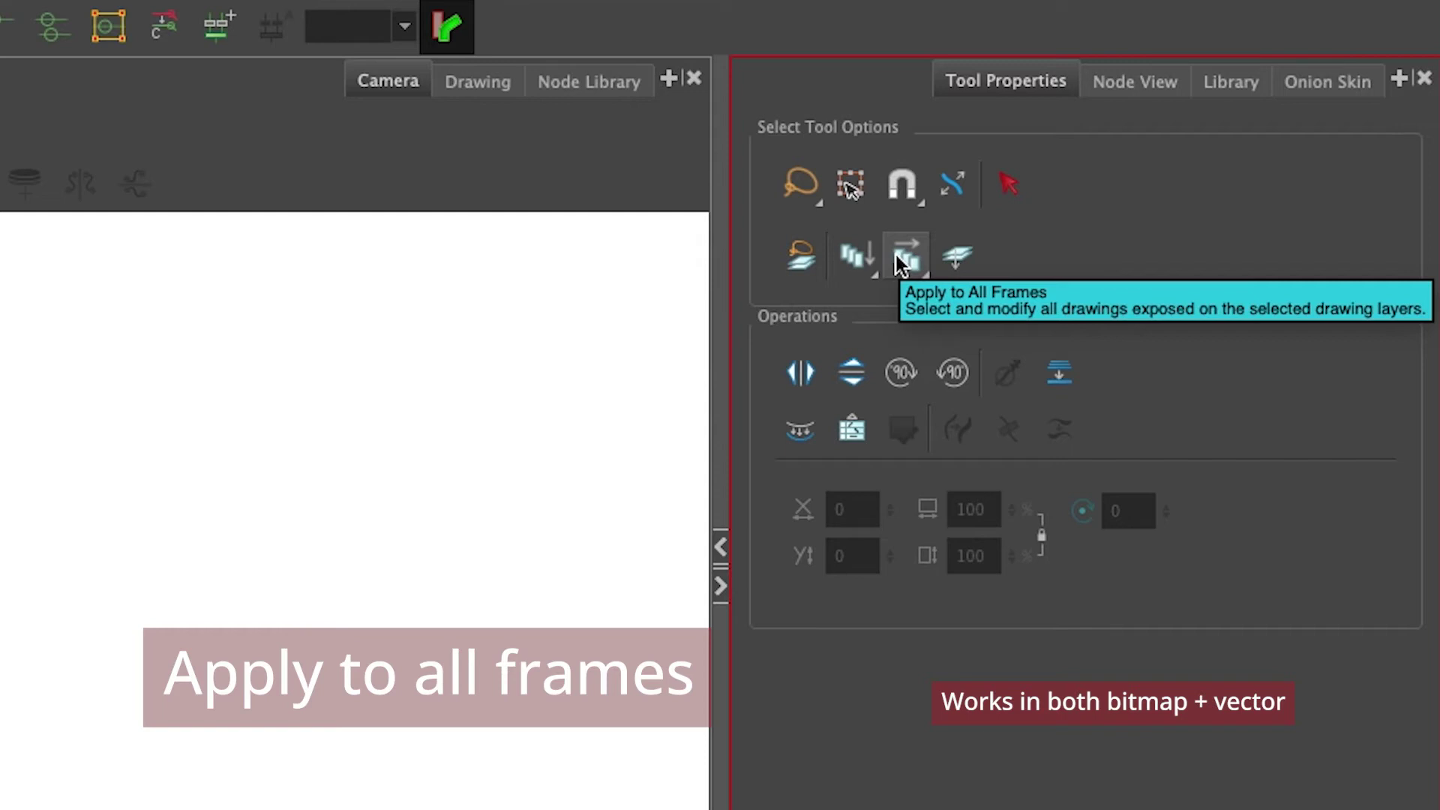
Enable Apply to All Frames and mark frames 1 to 10 of Drawing_3 in the timeline, ending on frame 3.
{"action": "left_click", "coordinate": [897, 255]}
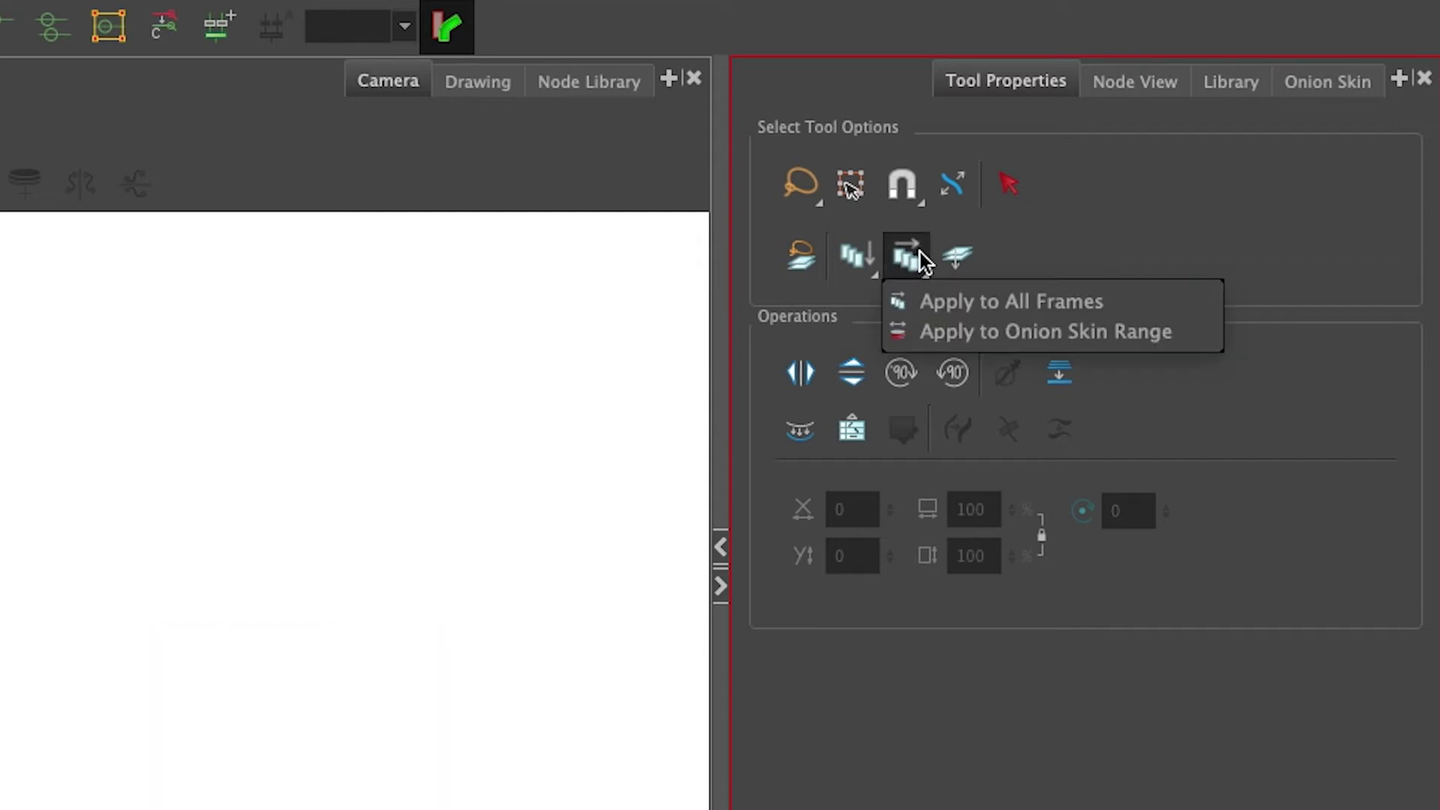
{"action": "left_click", "coordinate": [951, 301]}
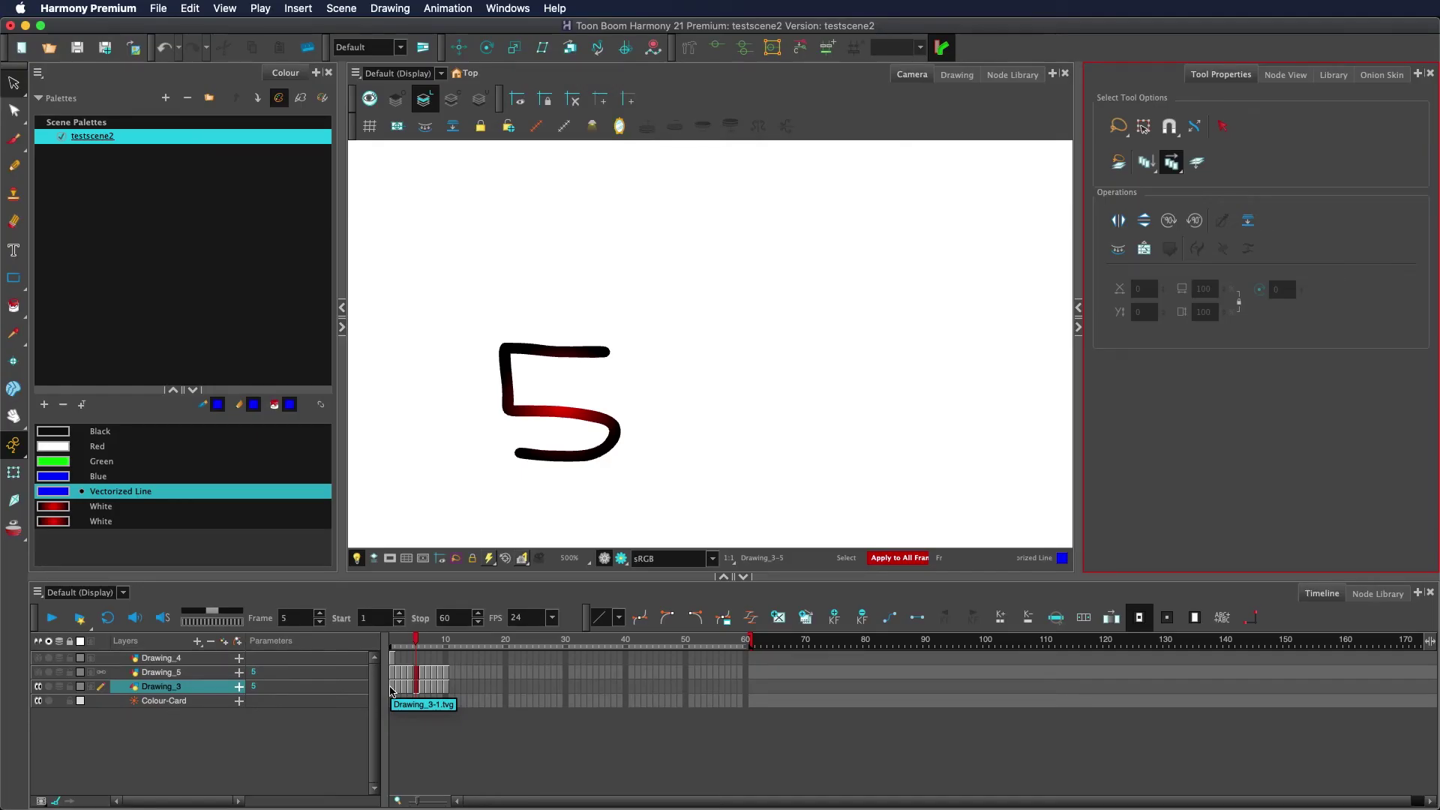
{"action": "left_click_drag", "start_coordinate": [390, 687], "coordinate": [444, 690]}
{"action": "left_click", "coordinate": [422, 700]}
{"action": "left_click", "coordinate": [808, 574]}
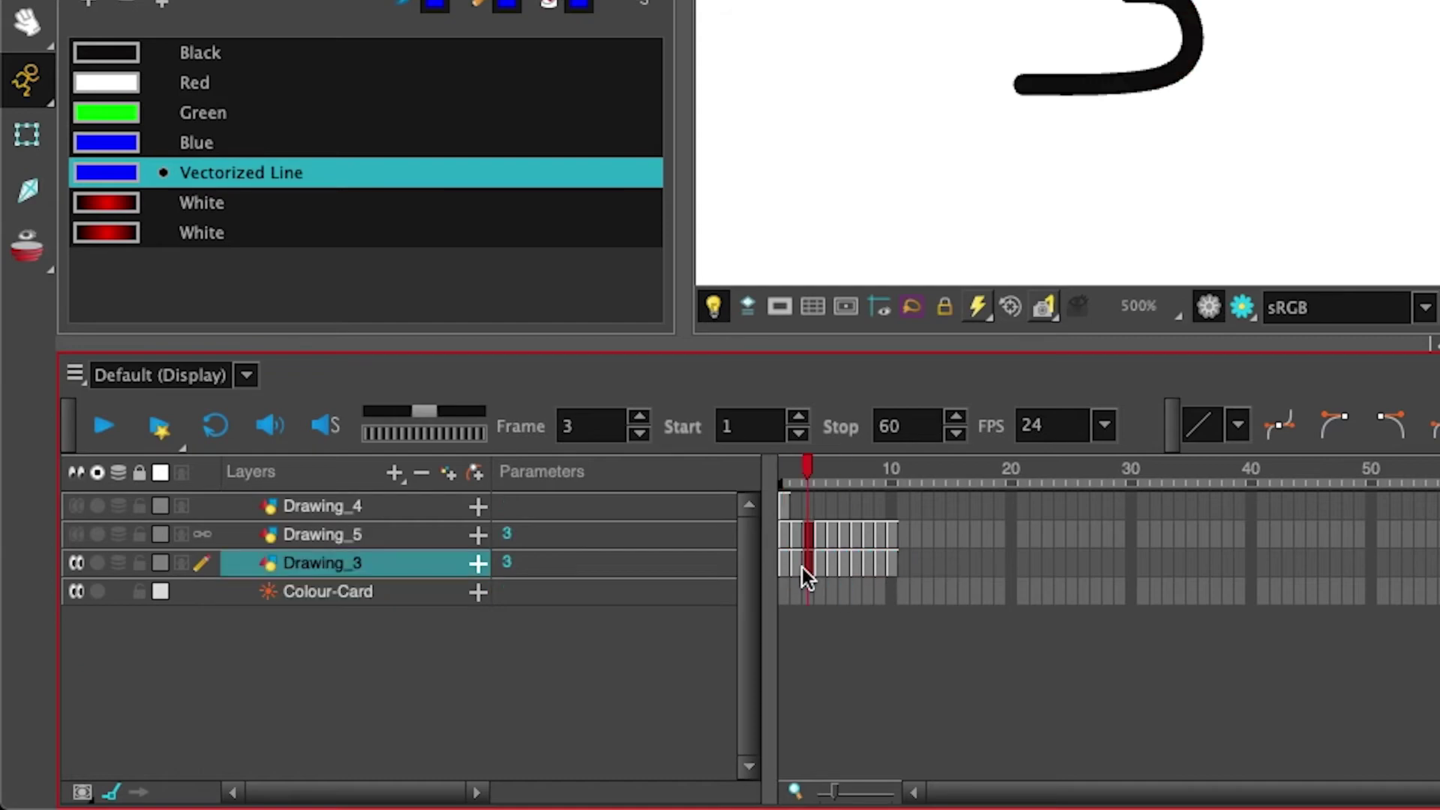
Switch the frame option to Apply to Onion Skin Range, step back to frame 8 and lasso around the number 8.
{"action": "left_click", "coordinate": [907, 255]}
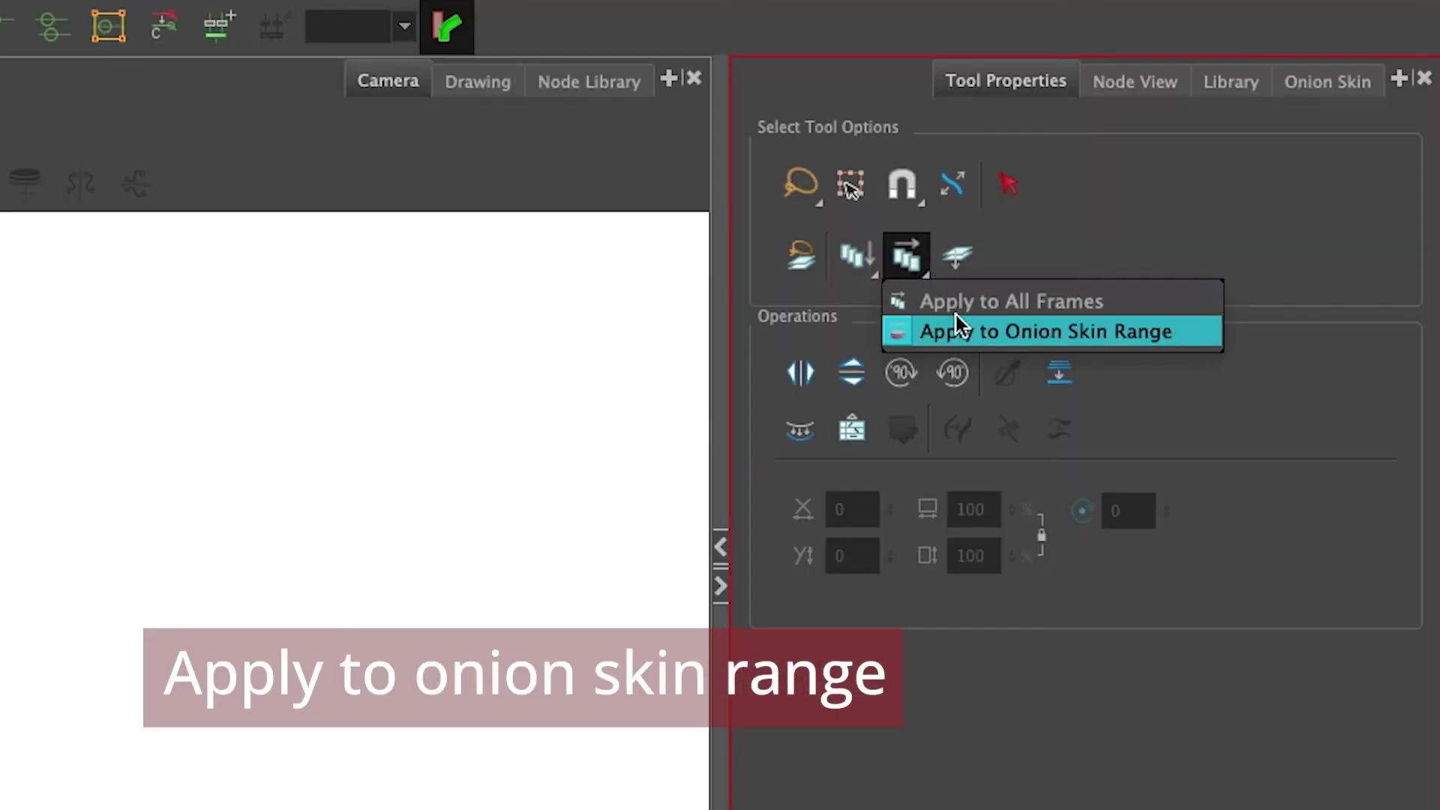
{"action": "left_click", "coordinate": [956, 319]}
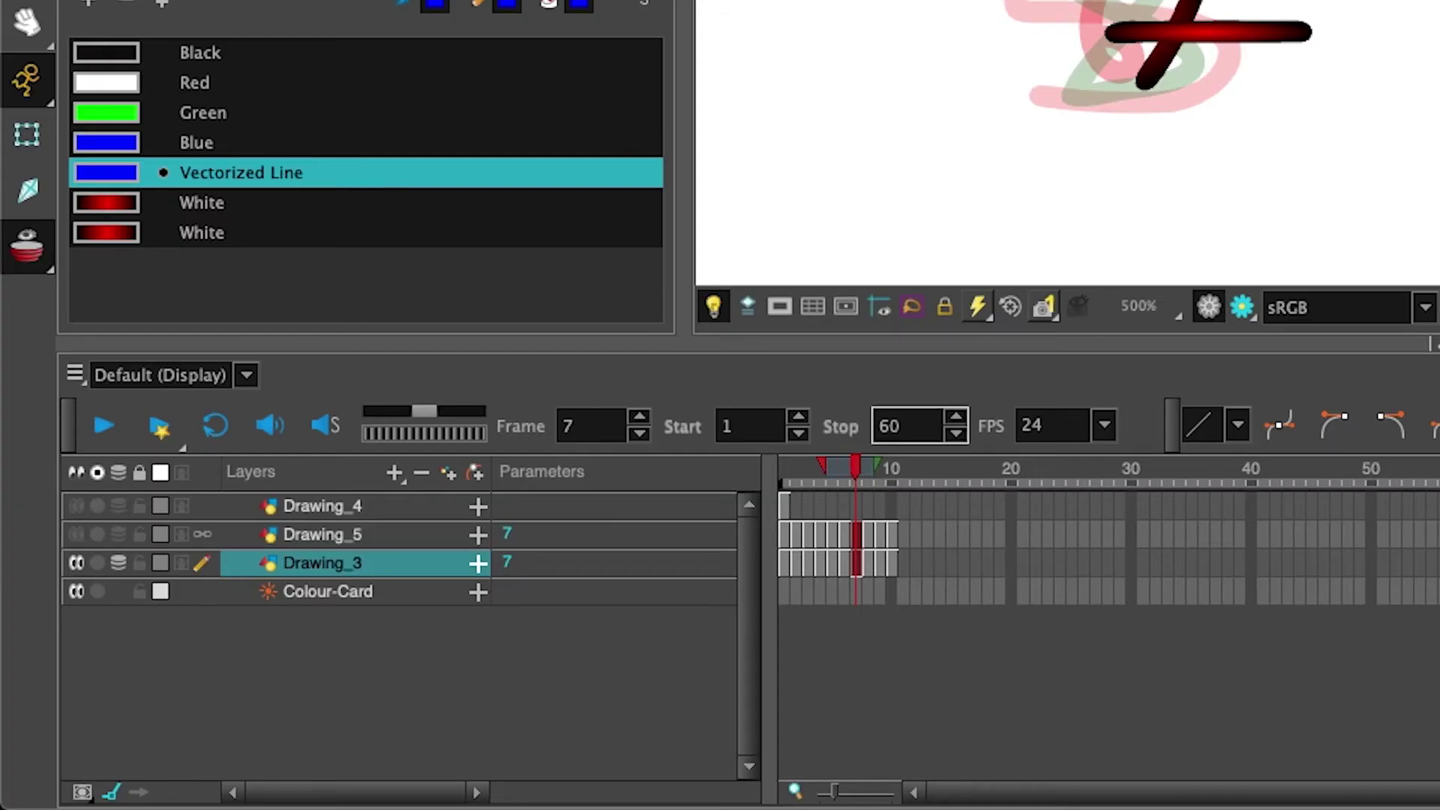
{"action": "key", "text": "super+a"}
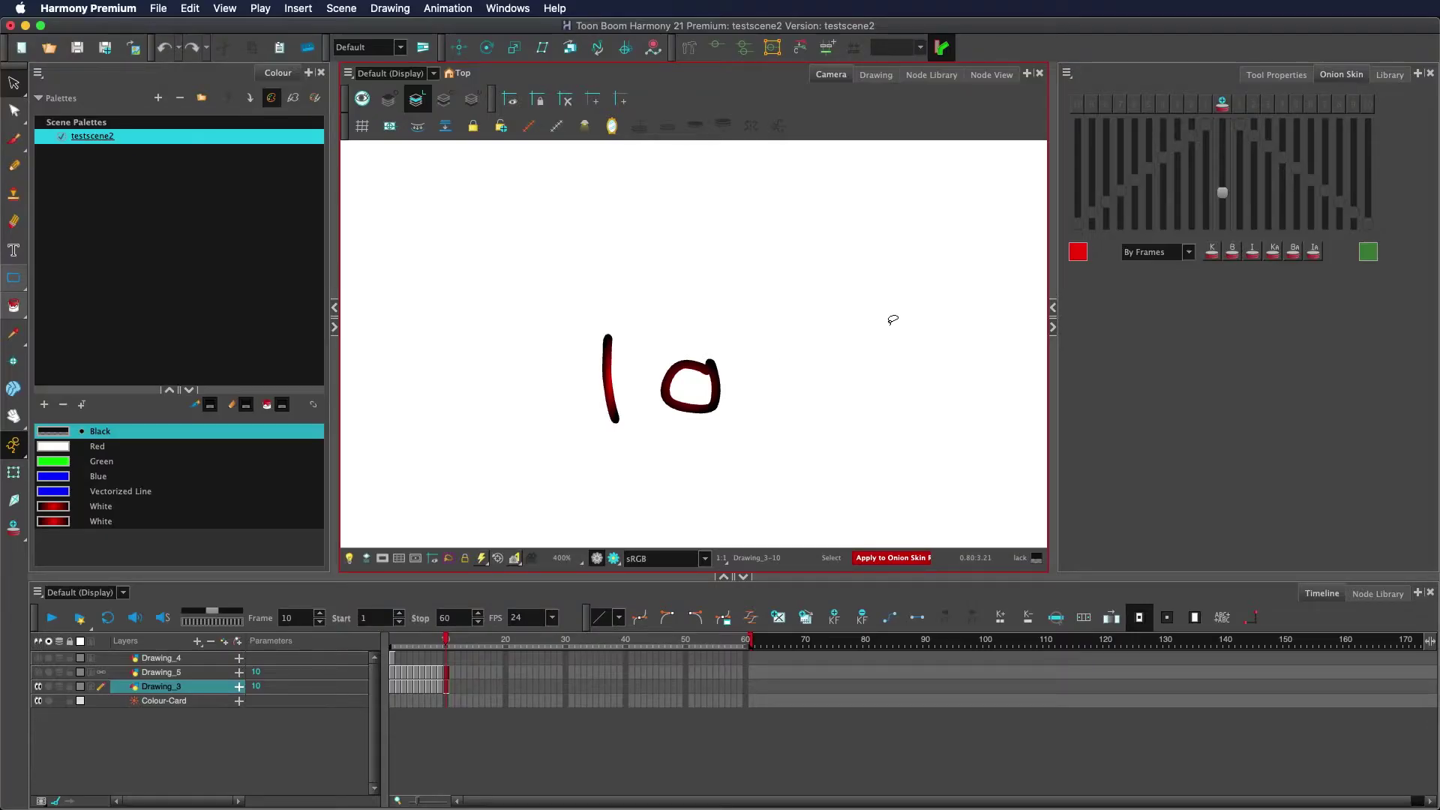
{"action": "key", "text": "comma"}
{"action": "key", "text": "comma"}
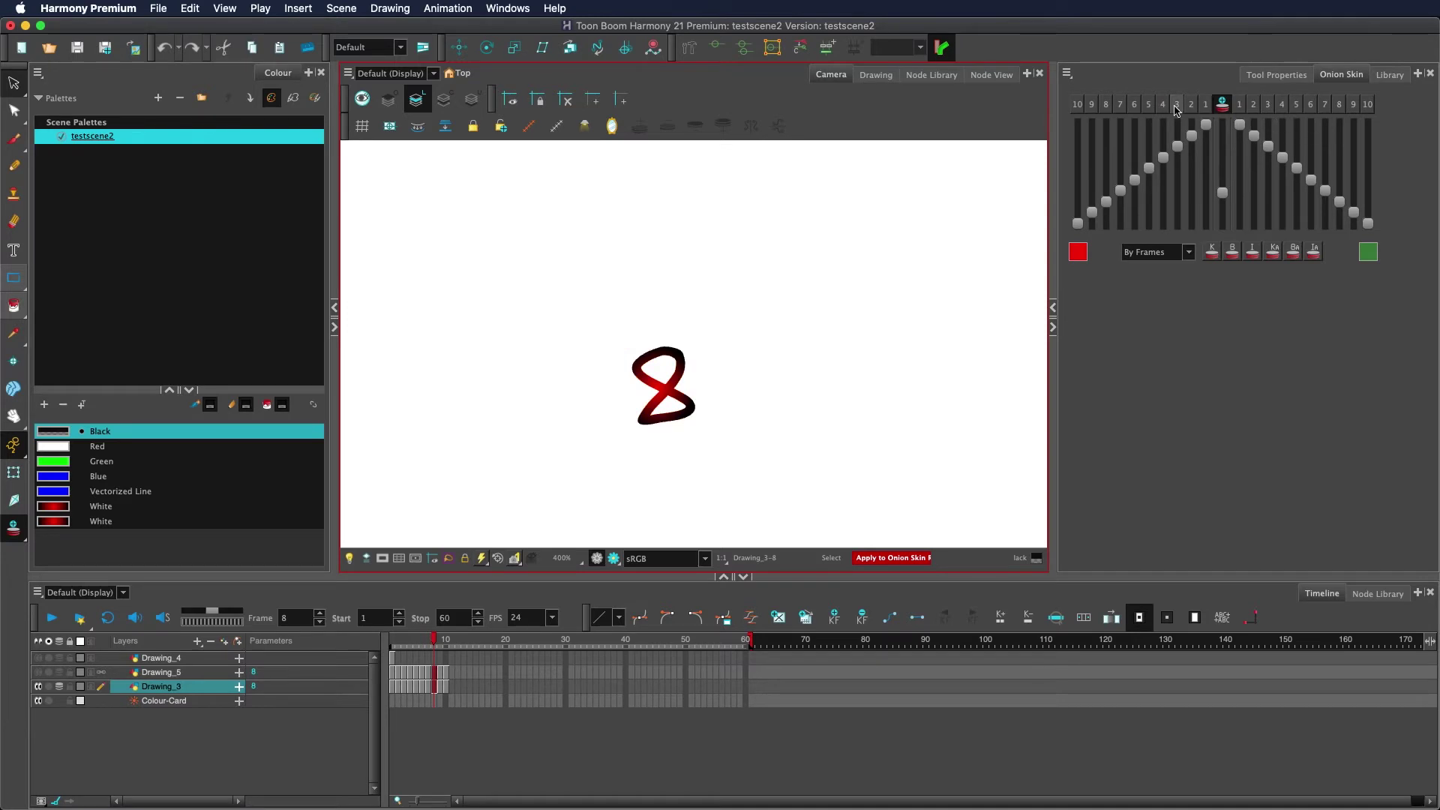
{"action": "mouse_move", "coordinate": [870, 358]}
{"action": "left_mouse_down"}
{"action": "mouse_move", "coordinate": [563, 460]}
{"action": "mouse_move", "coordinate": [934, 275]}
{"action": "left_mouse_up"}
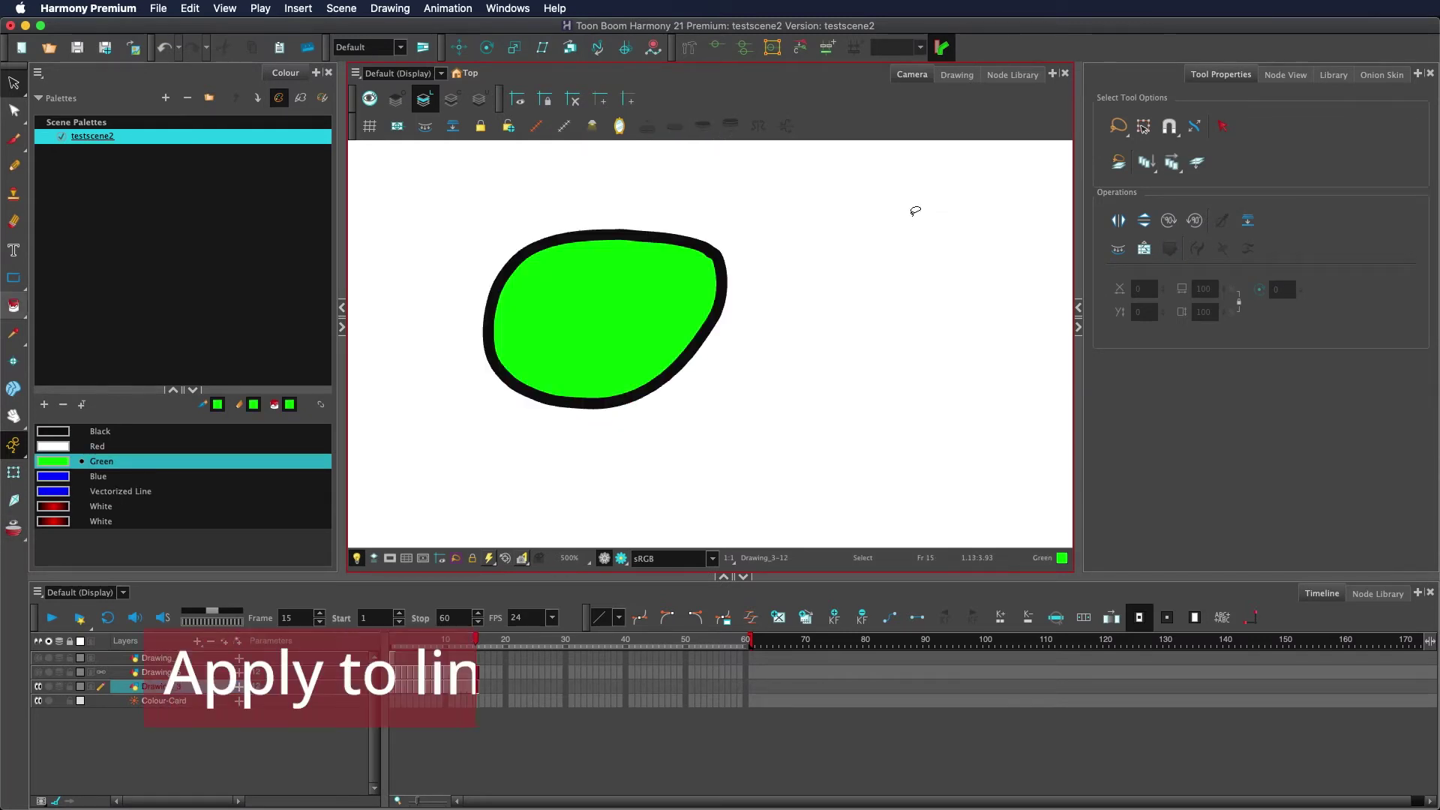
On frame 15, lasso the green shape, move the selected art to the right and undo the move.
{"action": "mouse_move", "coordinate": [925, 220]}
{"action": "left_mouse_down"}
{"action": "mouse_move", "coordinate": [673, 117]}
{"action": "mouse_move", "coordinate": [544, 246]}
{"action": "mouse_move", "coordinate": [643, 415]}
{"action": "mouse_move", "coordinate": [762, 431]}
{"action": "mouse_move", "coordinate": [884, 413]}
{"action": "mouse_move", "coordinate": [922, 390]}
{"action": "mouse_move", "coordinate": [970, 329]}
{"action": "mouse_move", "coordinate": [968, 300]}
{"action": "left_mouse_up"}
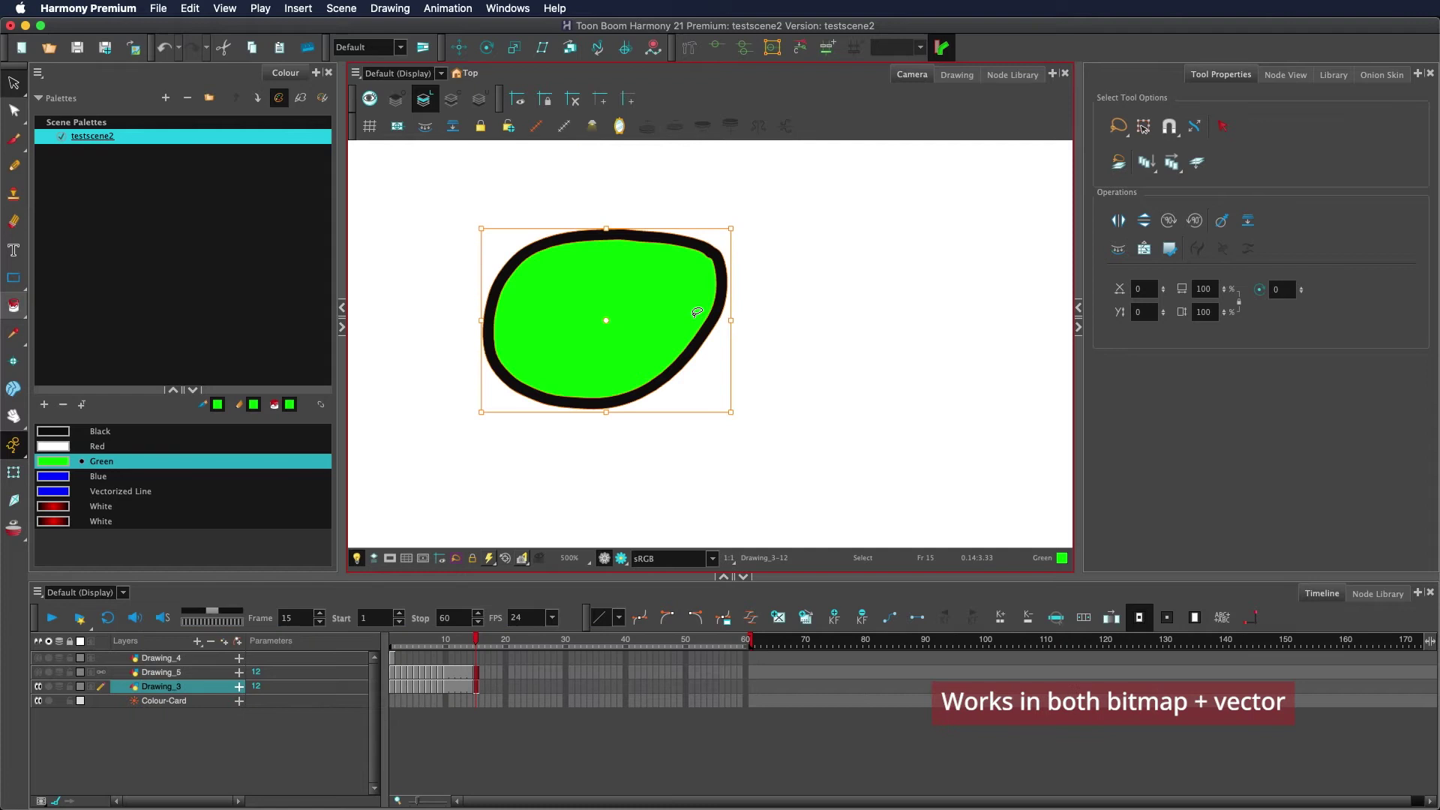
{"action": "left_click_drag", "start_coordinate": [713, 330], "coordinate": [864, 352]}
{"action": "key", "text": "super+z"}
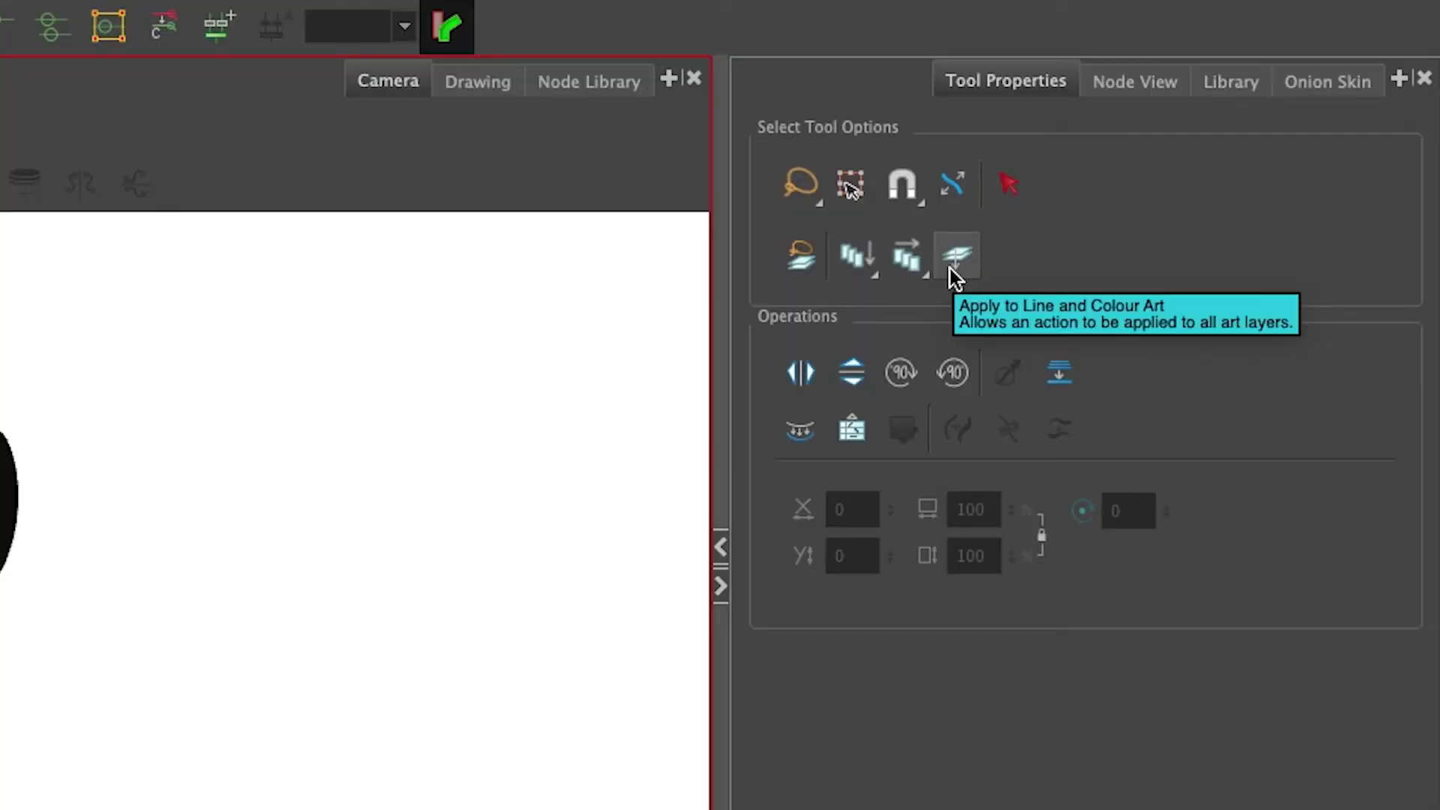
Enable Apply to Line and Colour Art, lasso the green shape and move its fill and outline together.
{"action": "left_click", "coordinate": [951, 268]}
{"action": "left_click_drag", "start_coordinate": [387, 492], "coordinate": [2, 315]}
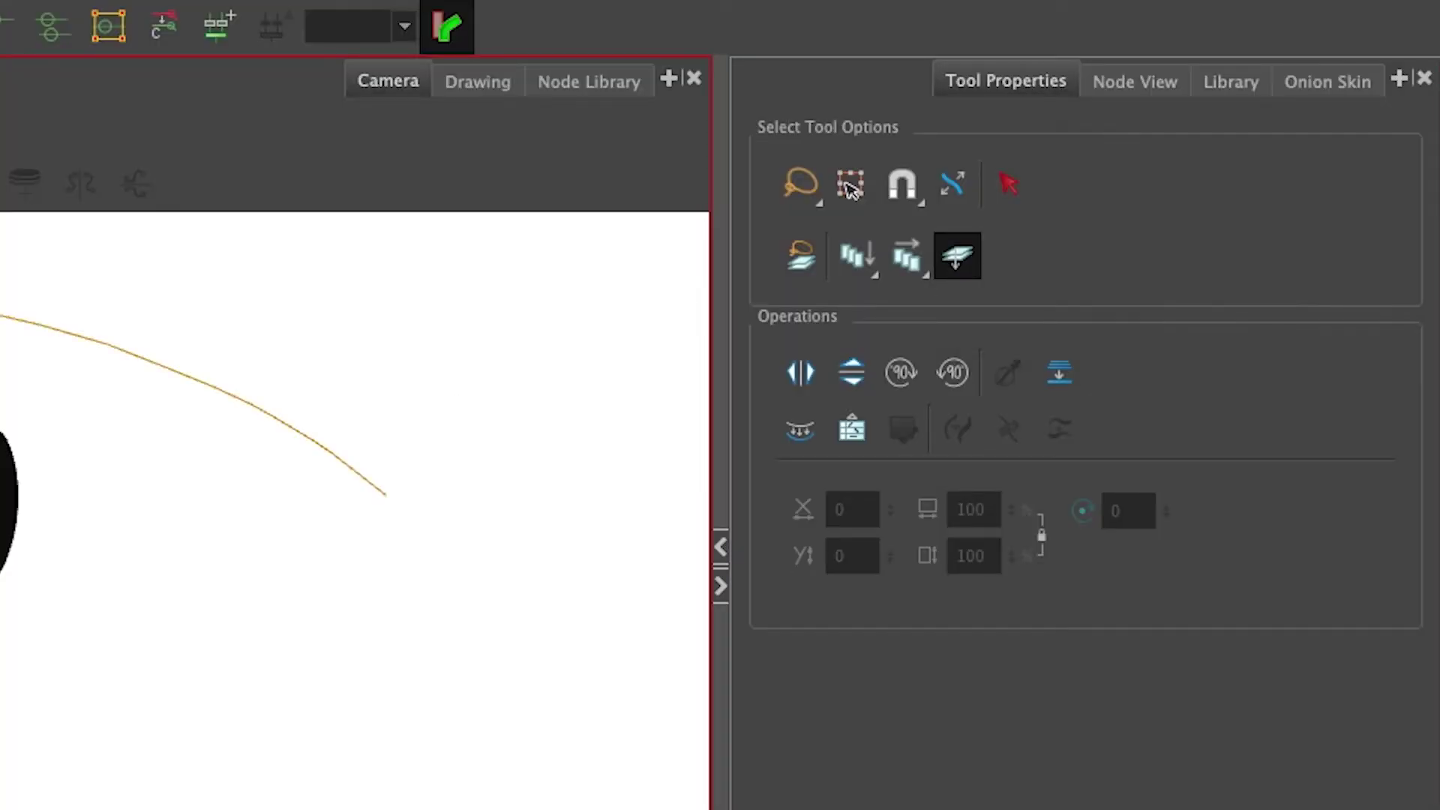
{"action": "mouse_move", "coordinate": [824, 398]}
{"action": "left_mouse_down"}
{"action": "mouse_move", "coordinate": [811, 431]}
{"action": "mouse_move", "coordinate": [601, 393]}
{"action": "mouse_move", "coordinate": [672, 397]}
{"action": "mouse_move", "coordinate": [619, 371]}
{"action": "left_mouse_up"}
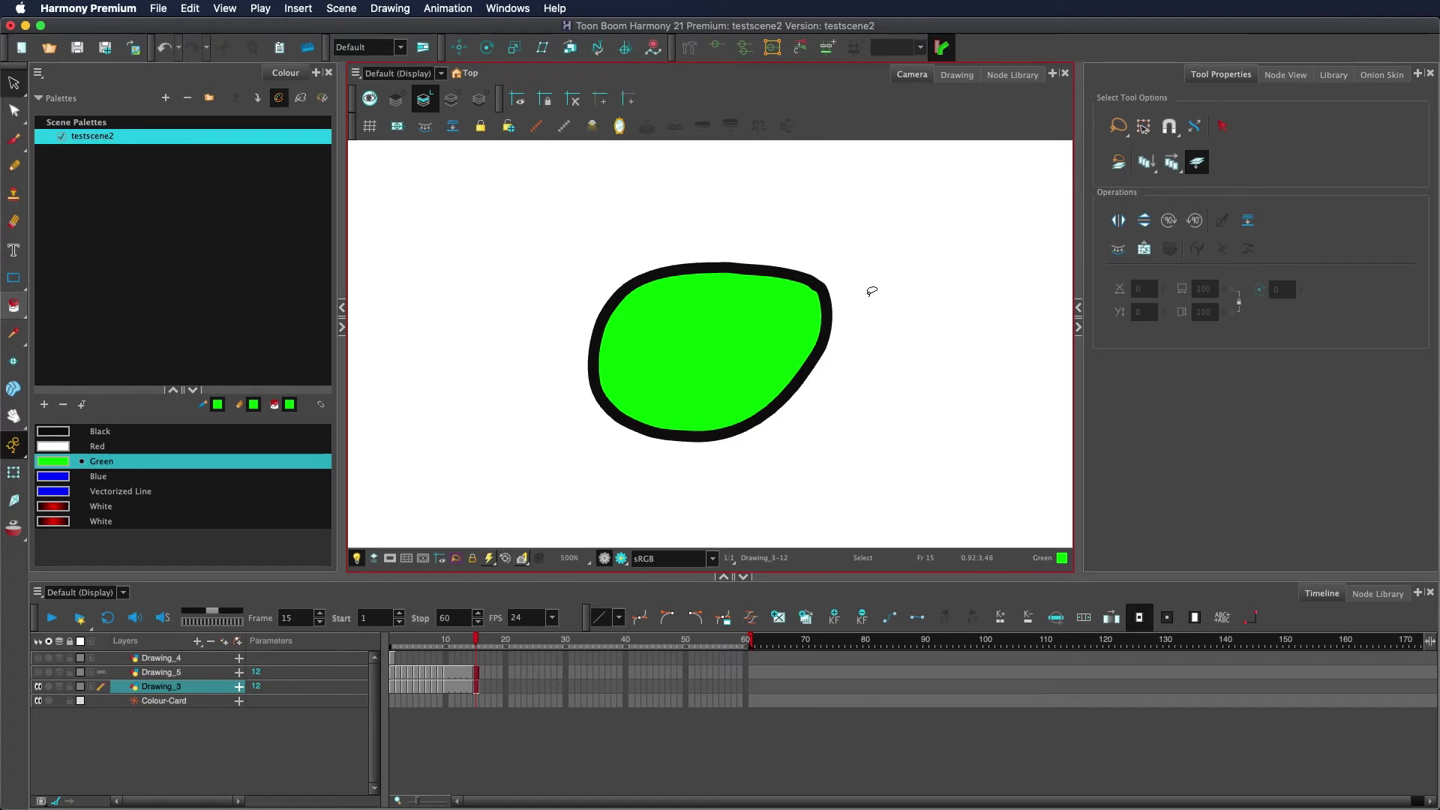
Lasso the green shape with its outline, and flip it horizontally and vertically and back again.
{"action": "mouse_move", "coordinate": [896, 308]}
{"action": "left_mouse_down"}
{"action": "mouse_move", "coordinate": [833, 488]}
{"action": "mouse_move", "coordinate": [852, 473]}
{"action": "left_mouse_up"}
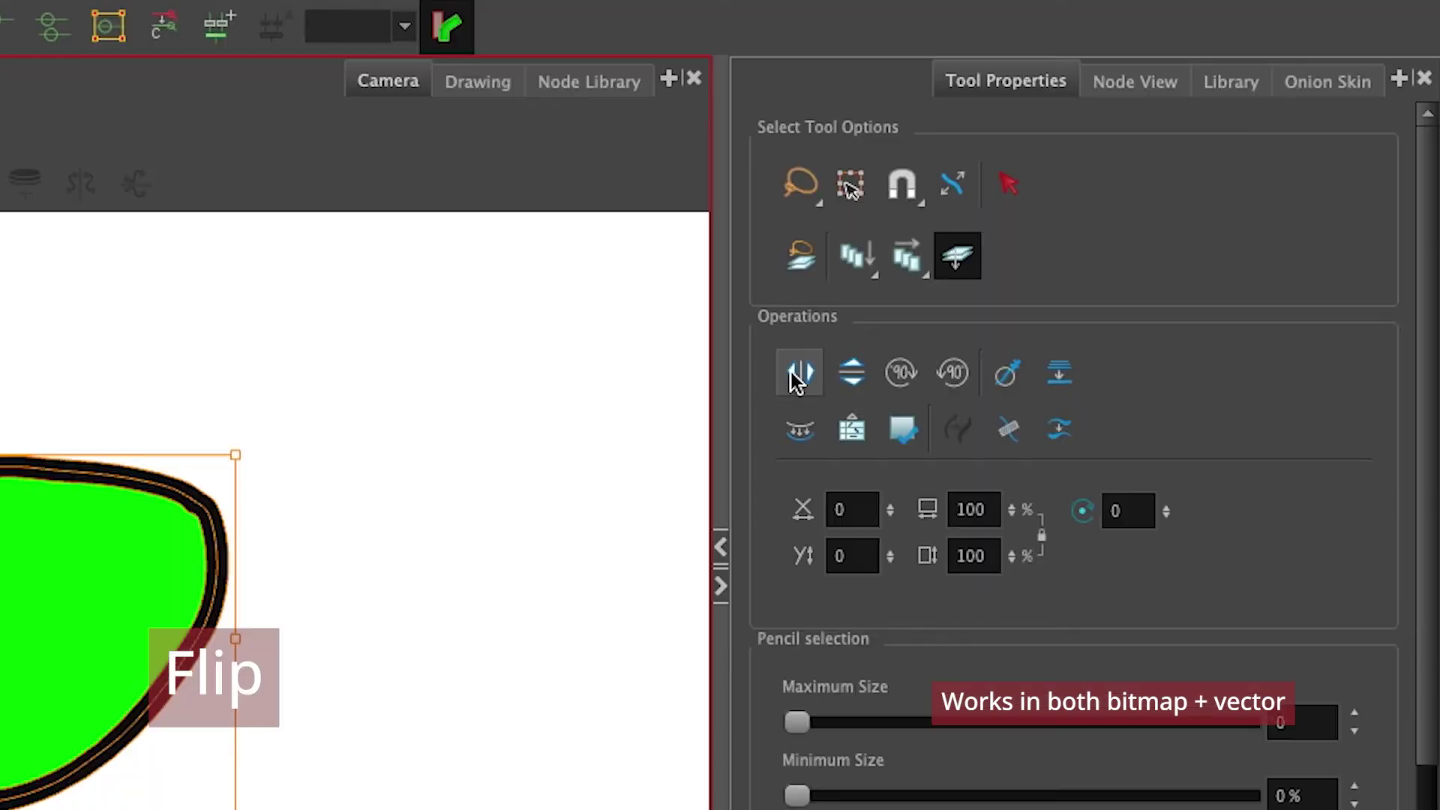
{"action": "left_click", "coordinate": [797, 373]}
{"action": "left_click", "coordinate": [849, 371]}
{"action": "left_click", "coordinate": [848, 371]}
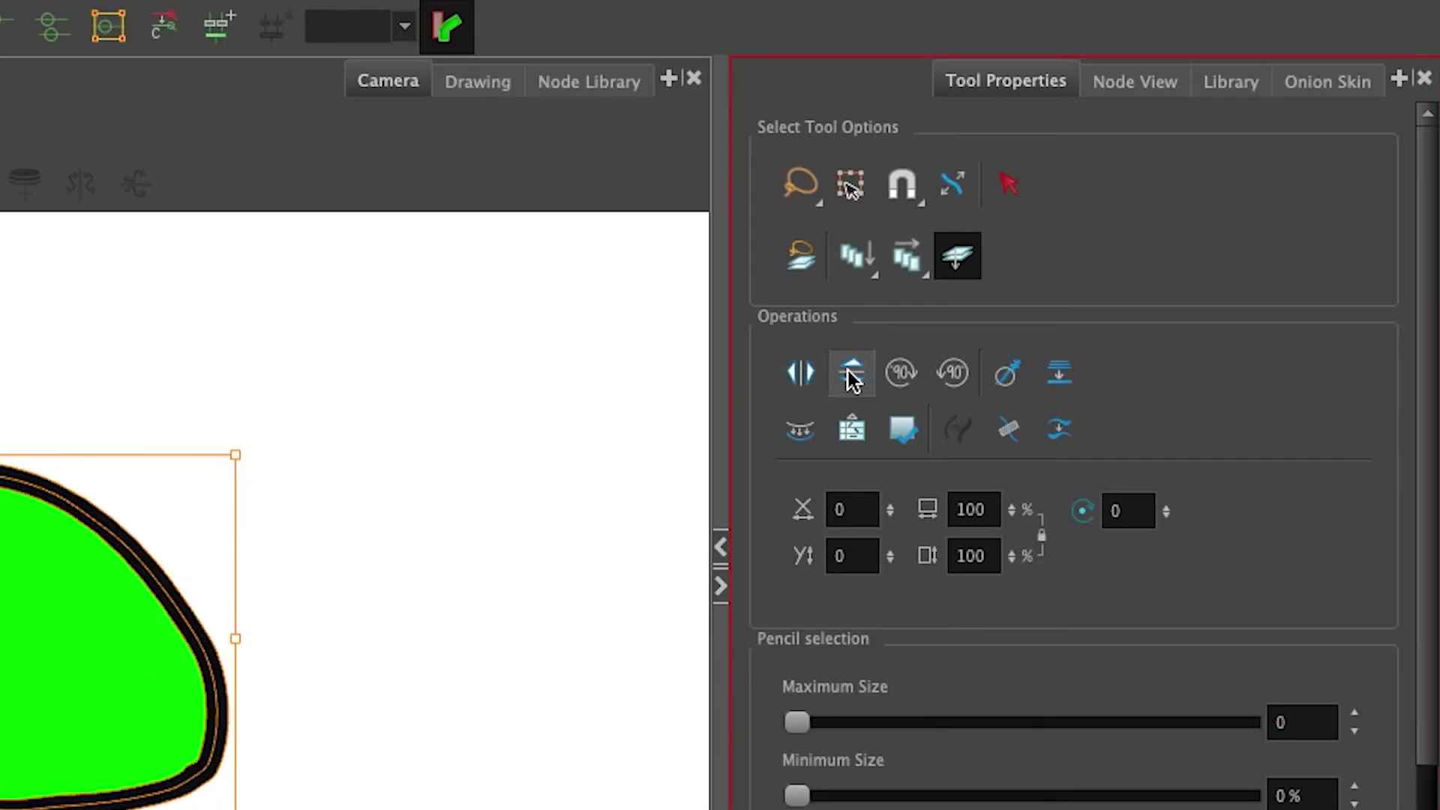
{"action": "left_click", "coordinate": [848, 370]}
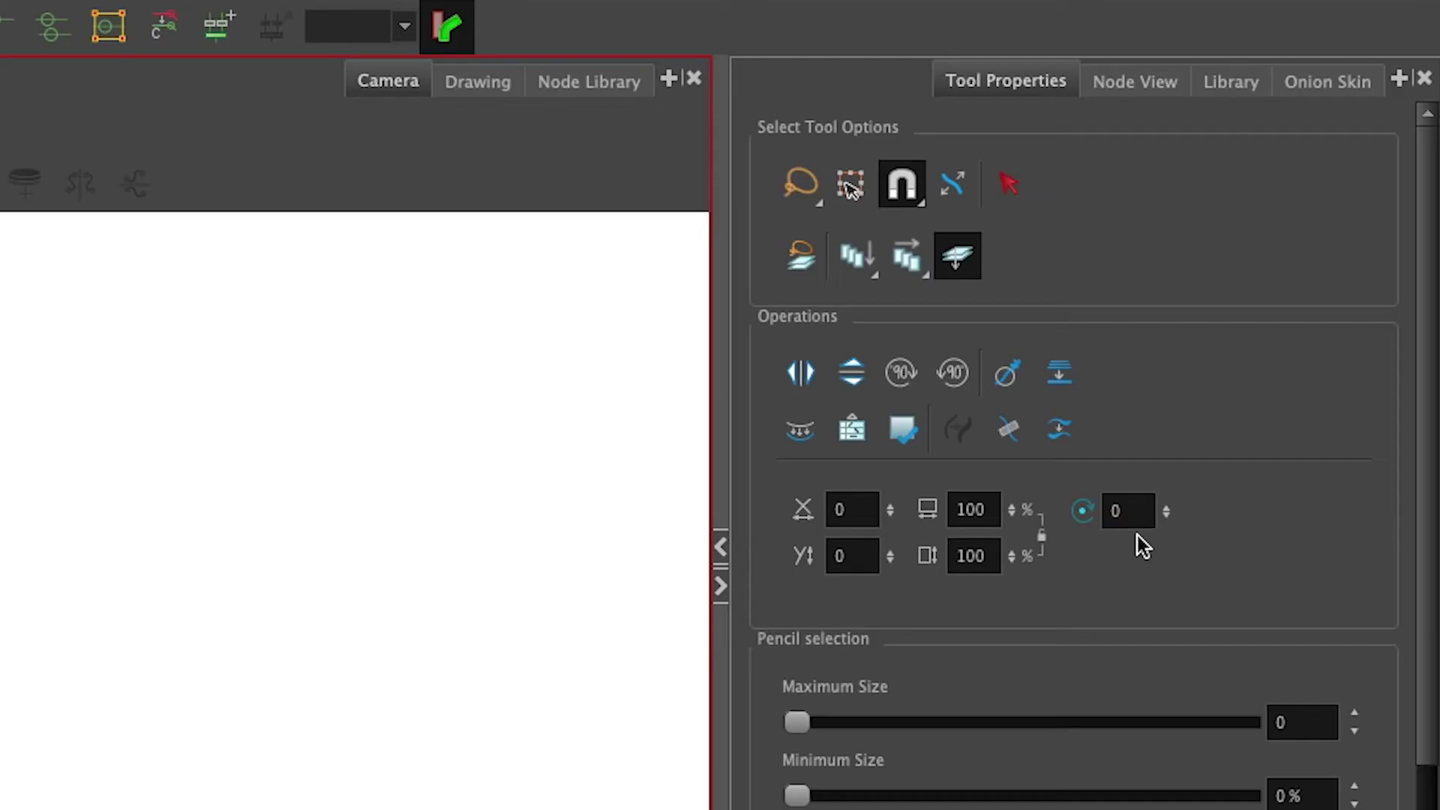
Try rotating the selected green shape by changing its angle value.
{"action": "left_click", "coordinate": [1277, 290]}
{"action": "mouse_move", "coordinate": [1166, 524]}
{"action": "left_mouse_down"}
{"action": "mouse_move", "coordinate": [1172, 450]}
{"action": "mouse_move", "coordinate": [1173, 499]}
{"action": "left_mouse_up"}
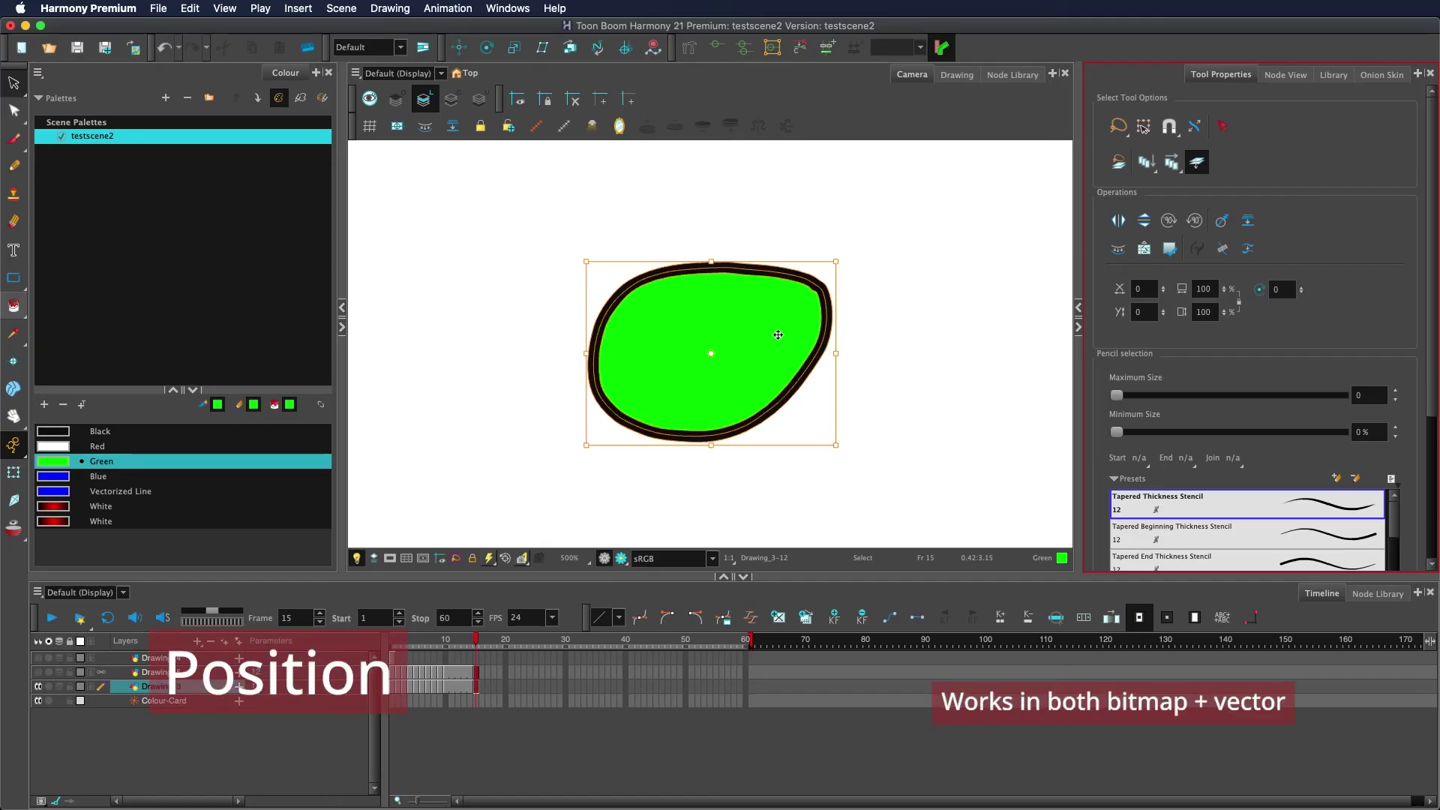
Move the green shape up and to the left, and offset its position by X 8 and Y 2.
{"action": "left_click_drag", "start_coordinate": [775, 333], "coordinate": [735, 296]}
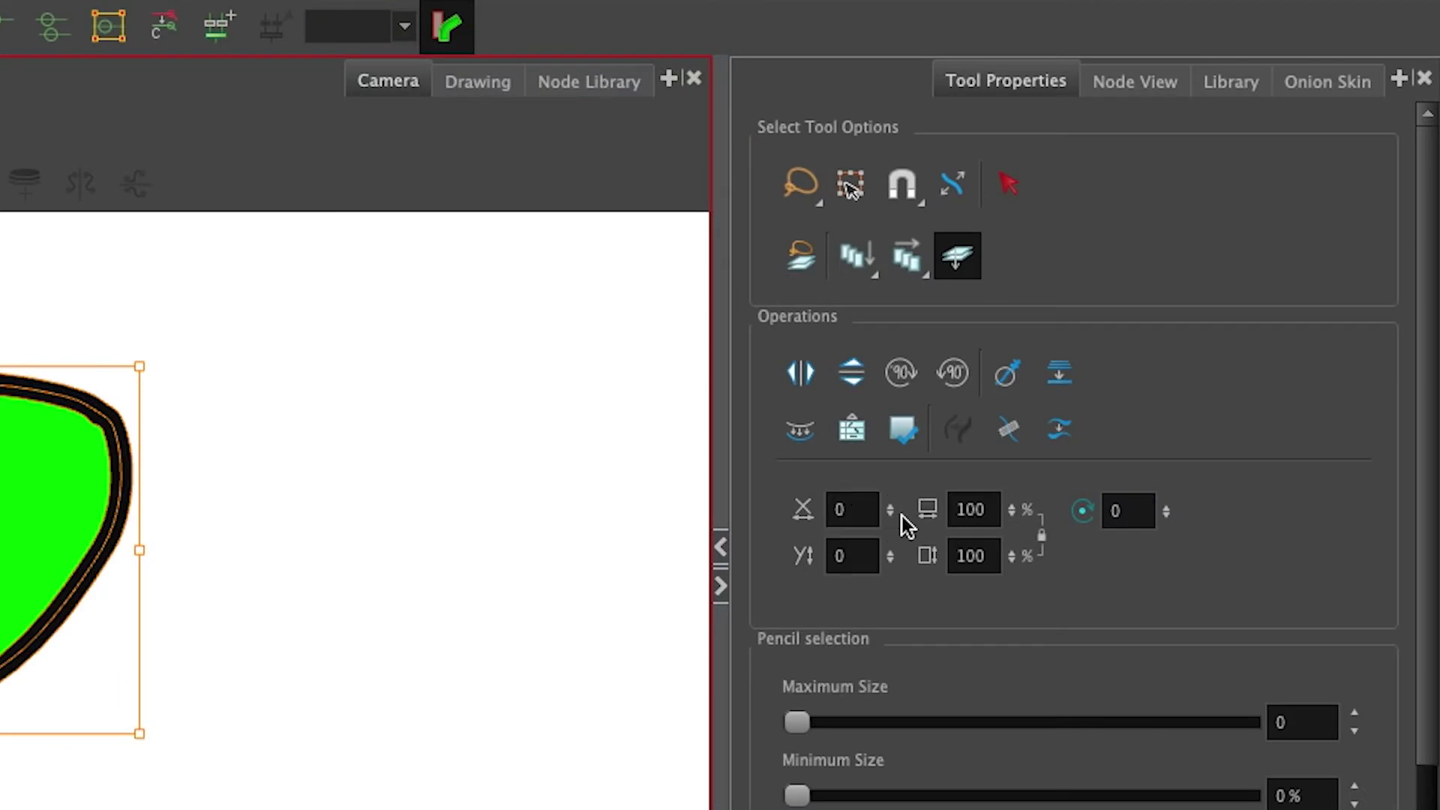
{"action": "left_click_drag", "start_coordinate": [891, 511], "coordinate": [886, 409]}
{"action": "left_click_drag", "start_coordinate": [890, 556], "coordinate": [876, 431]}
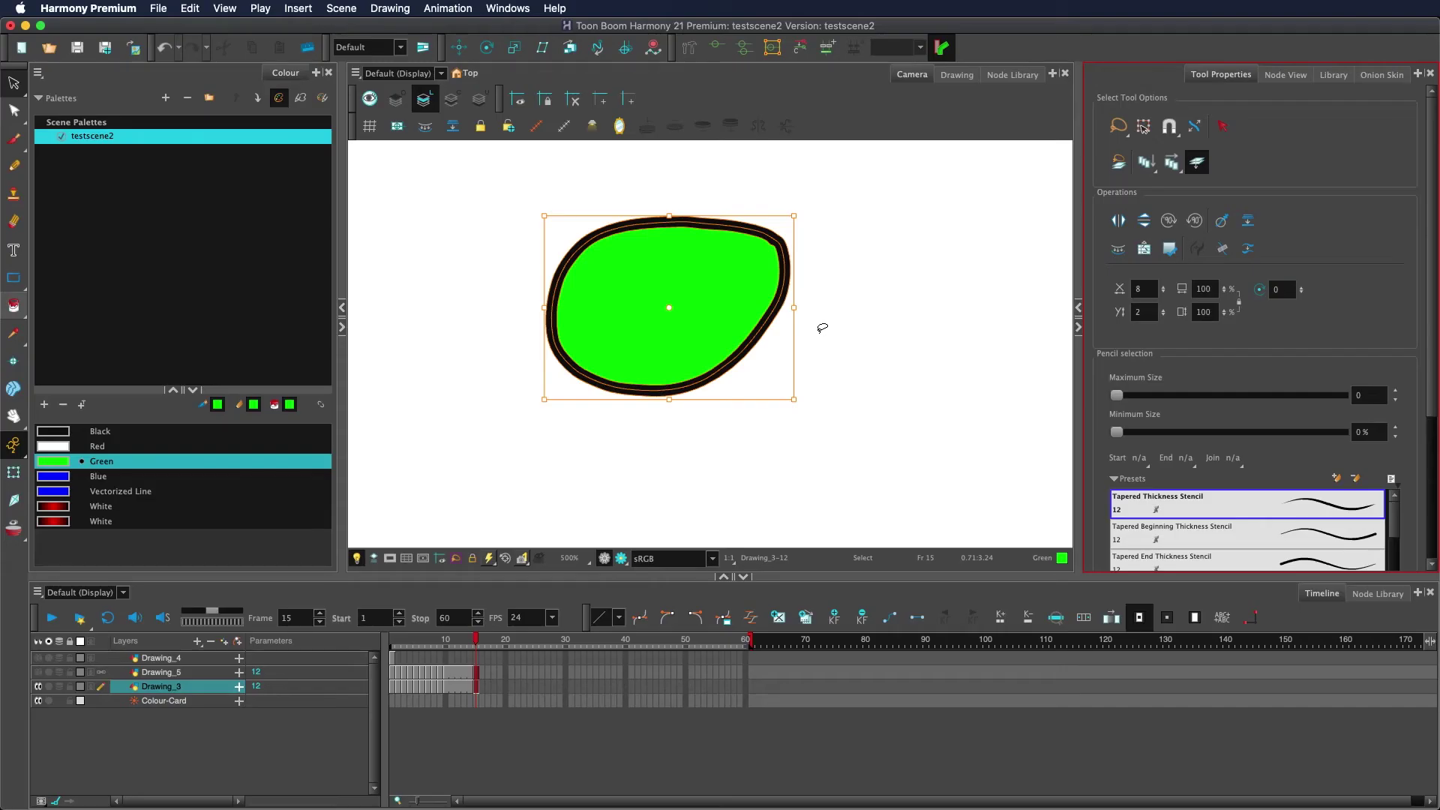
Lasso the middle of the three green shapes and set its X position offset to 100.
{"action": "scroll", "coordinate": [203, 588], "scroll_direction": "down", "scroll_amount": 3}
{"action": "left_click_drag", "start_coordinate": [820, 334], "coordinate": [704, 327]}
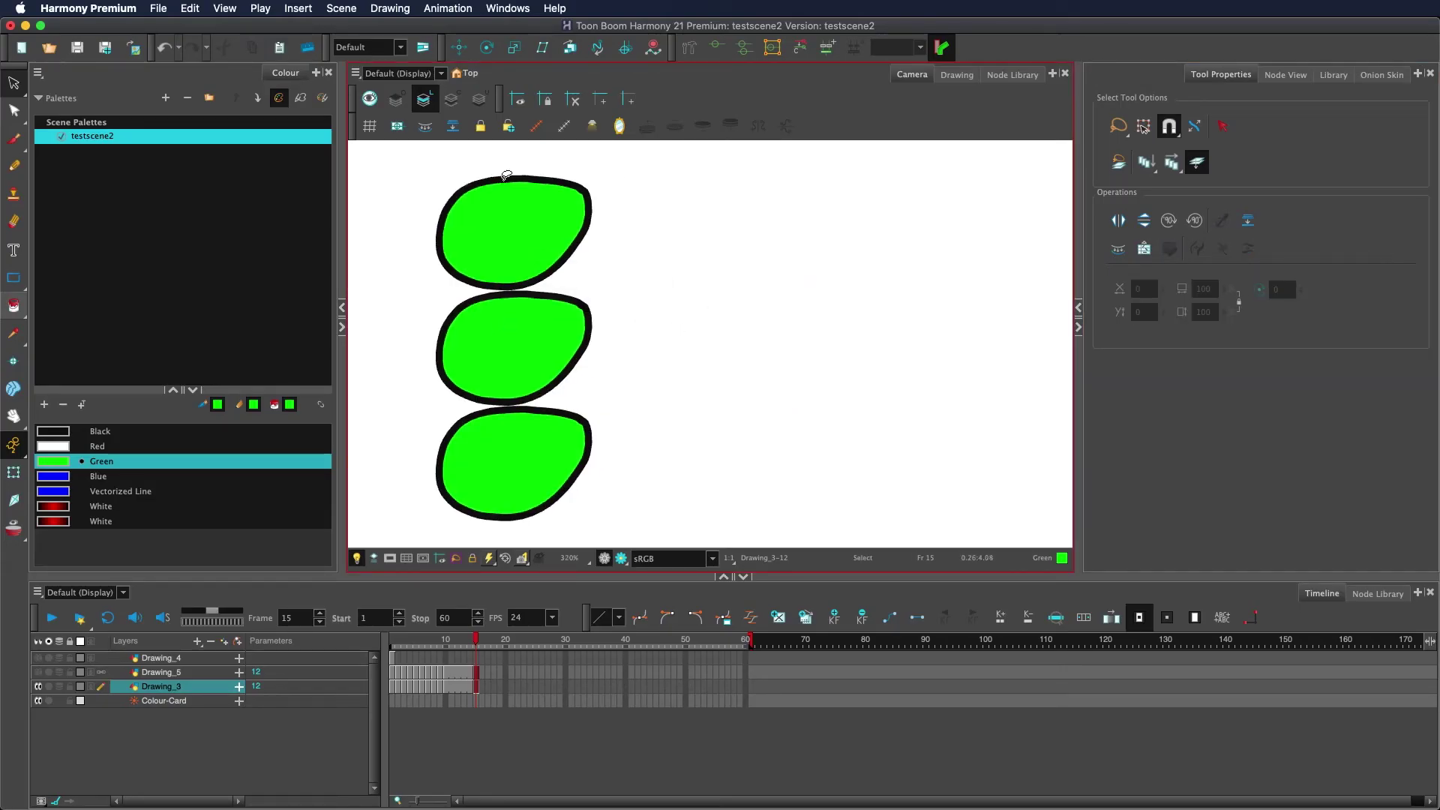
{"action": "left_click_drag", "start_coordinate": [649, 335], "coordinate": [450, 328]}
{"action": "scroll", "coordinate": [469, 335], "scroll_direction": "up", "scroll_amount": 3}
{"action": "left_click_drag", "start_coordinate": [746, 372], "coordinate": [718, 355]}
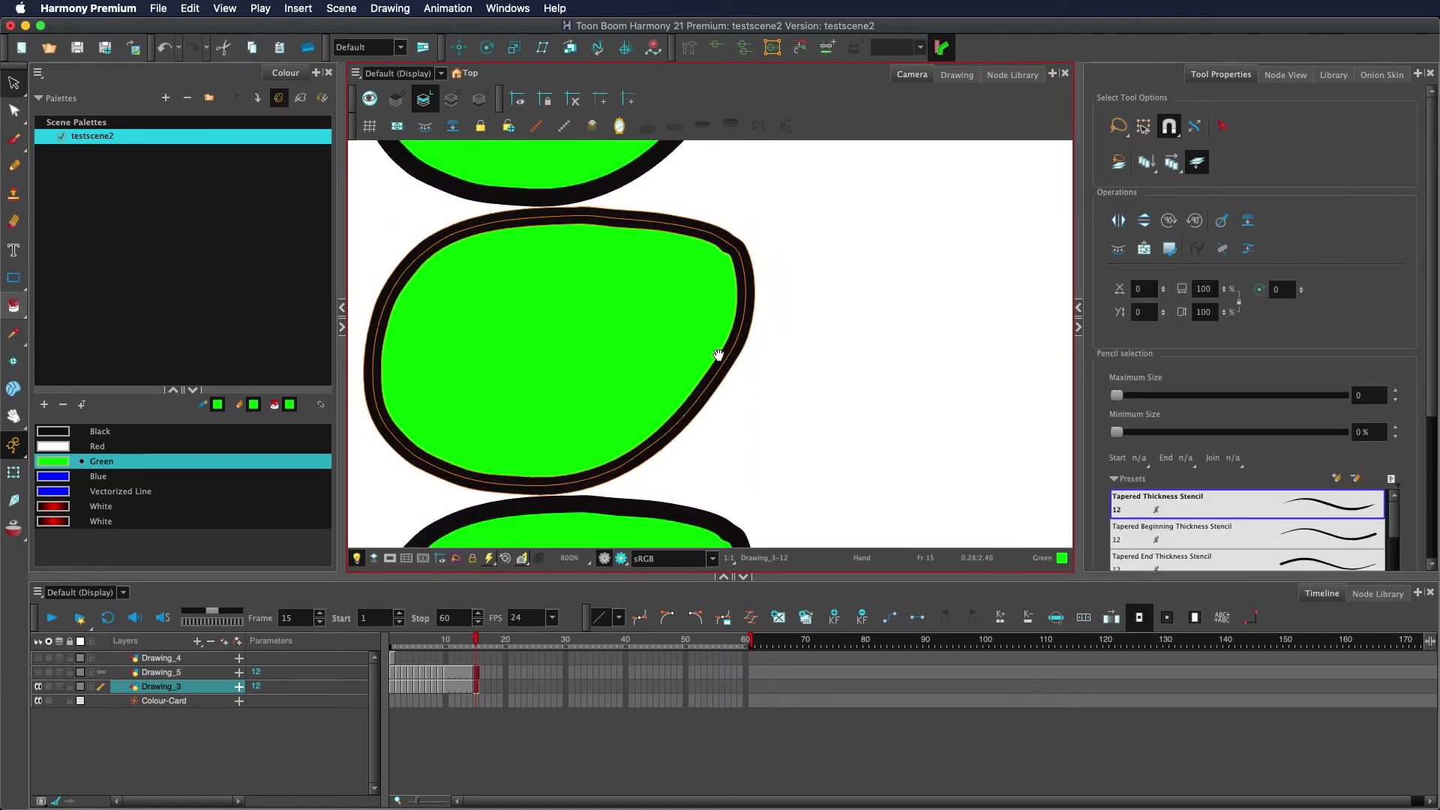
{"action": "left_click", "coordinate": [1144, 289]}
{"action": "type", "text": "100"}
{"action": "key", "text": "Return"}
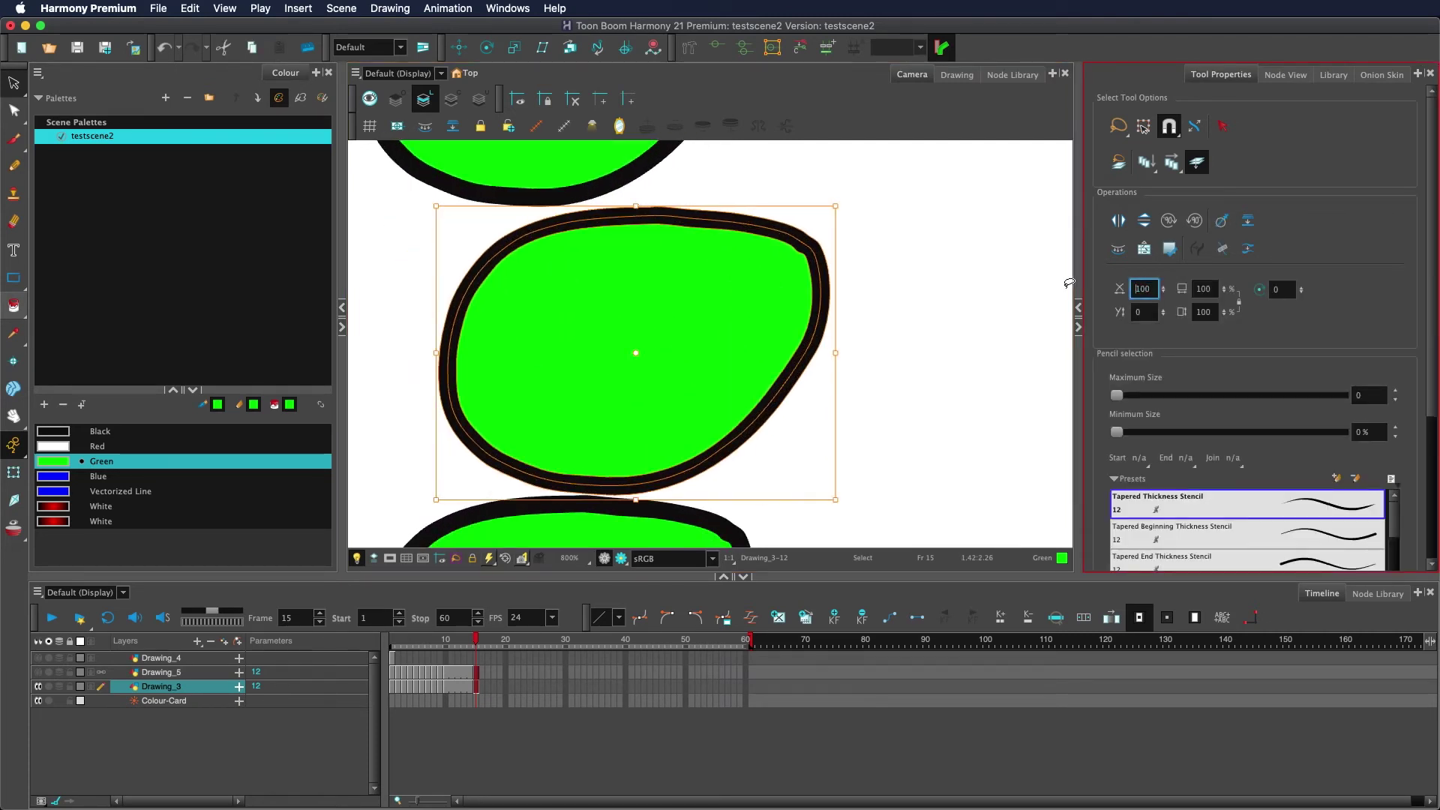
Offset the lowest green shape's X position by 100 and deselect it.
{"action": "scroll", "coordinate": [778, 318], "scroll_direction": "down", "scroll_amount": 5}
{"action": "left_click_drag", "start_coordinate": [852, 376], "coordinate": [752, 328]}
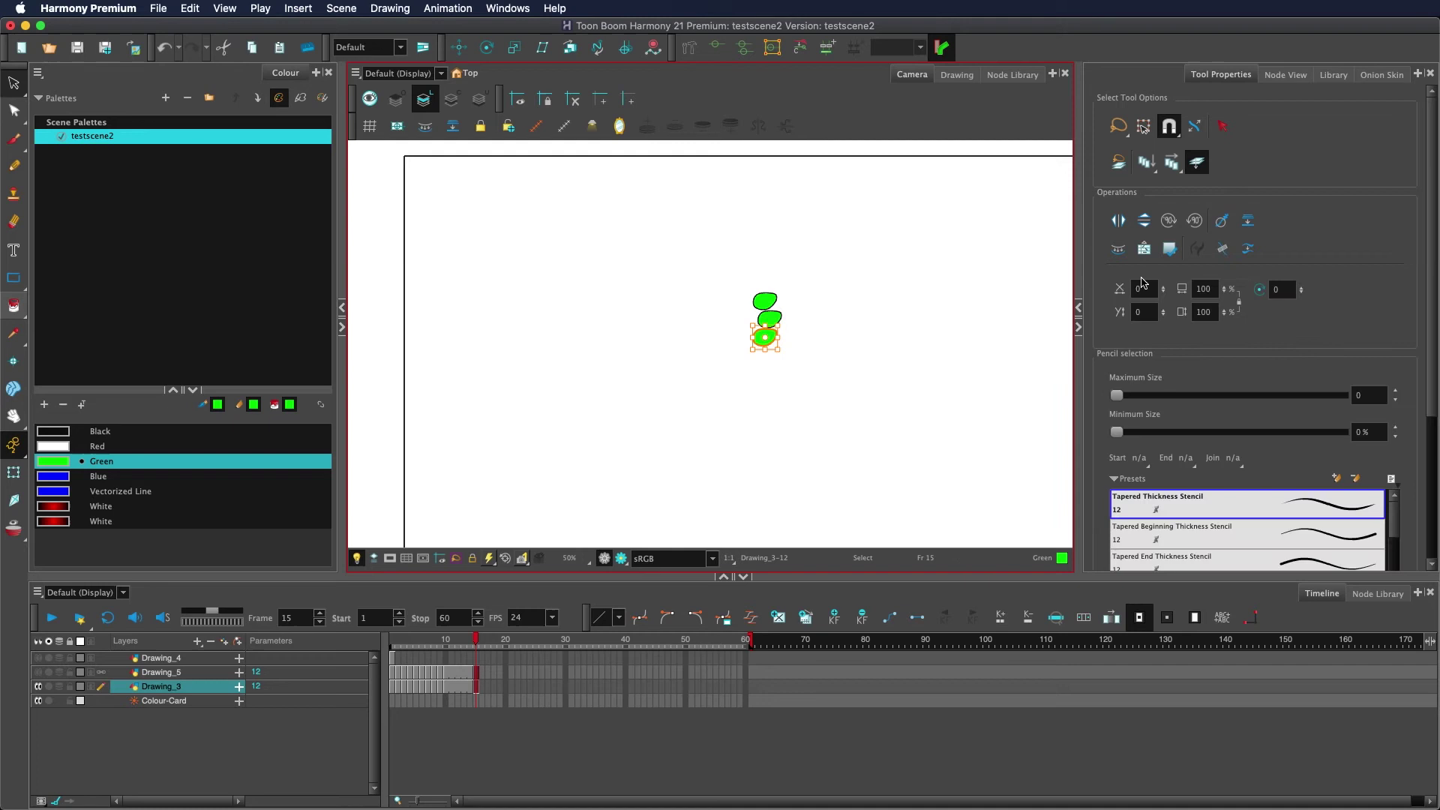
{"action": "left_click", "coordinate": [1141, 287]}
{"action": "type", "text": "100"}
{"action": "key", "text": "Return"}
{"action": "left_click", "coordinate": [904, 354]}
{"action": "left_click_drag", "start_coordinate": [907, 353], "coordinate": [801, 386]}
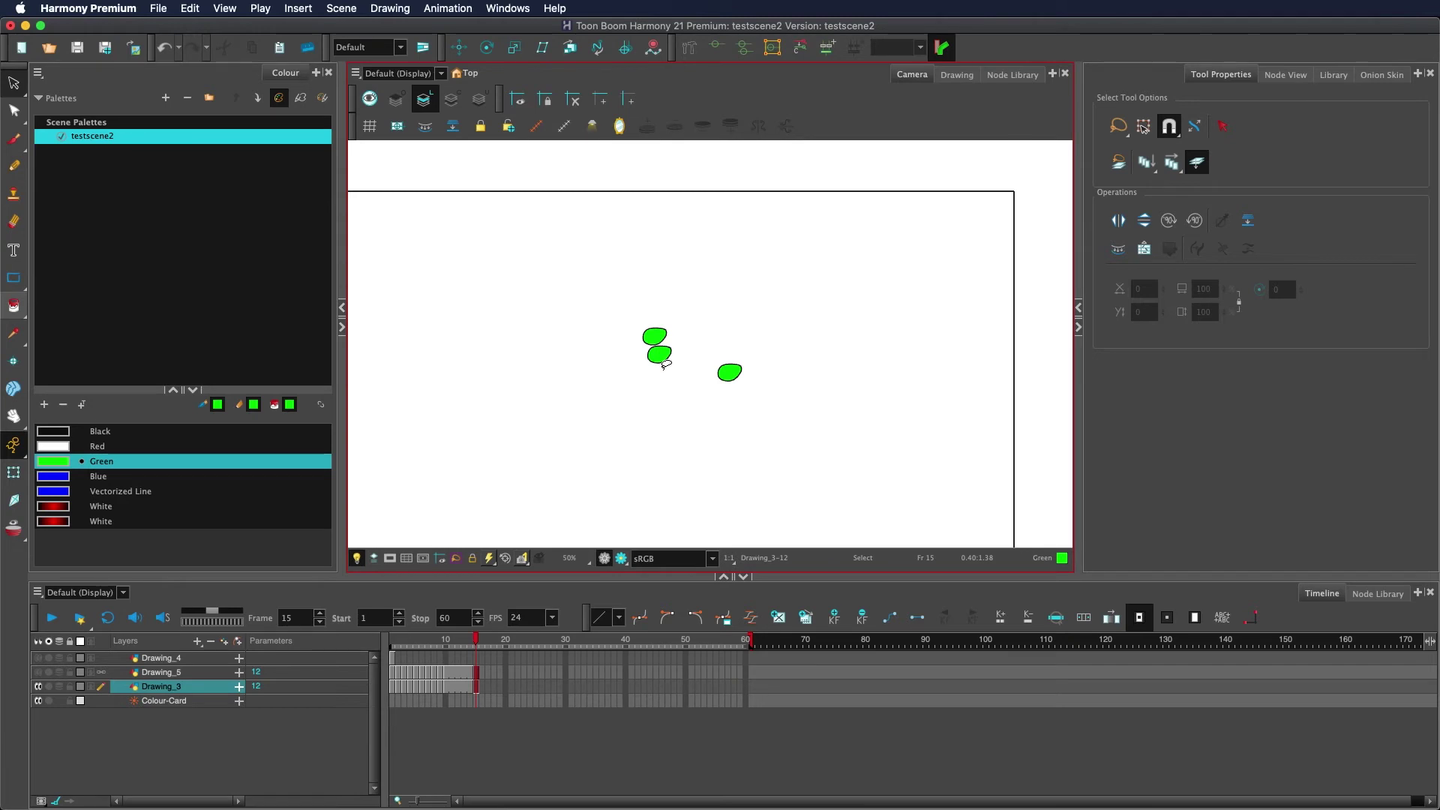
Lasso the separate green shape beside the other two and set its width scale to 50 percent with proportions locked.
{"action": "scroll", "coordinate": [707, 353], "scroll_direction": "up", "scroll_amount": 1}
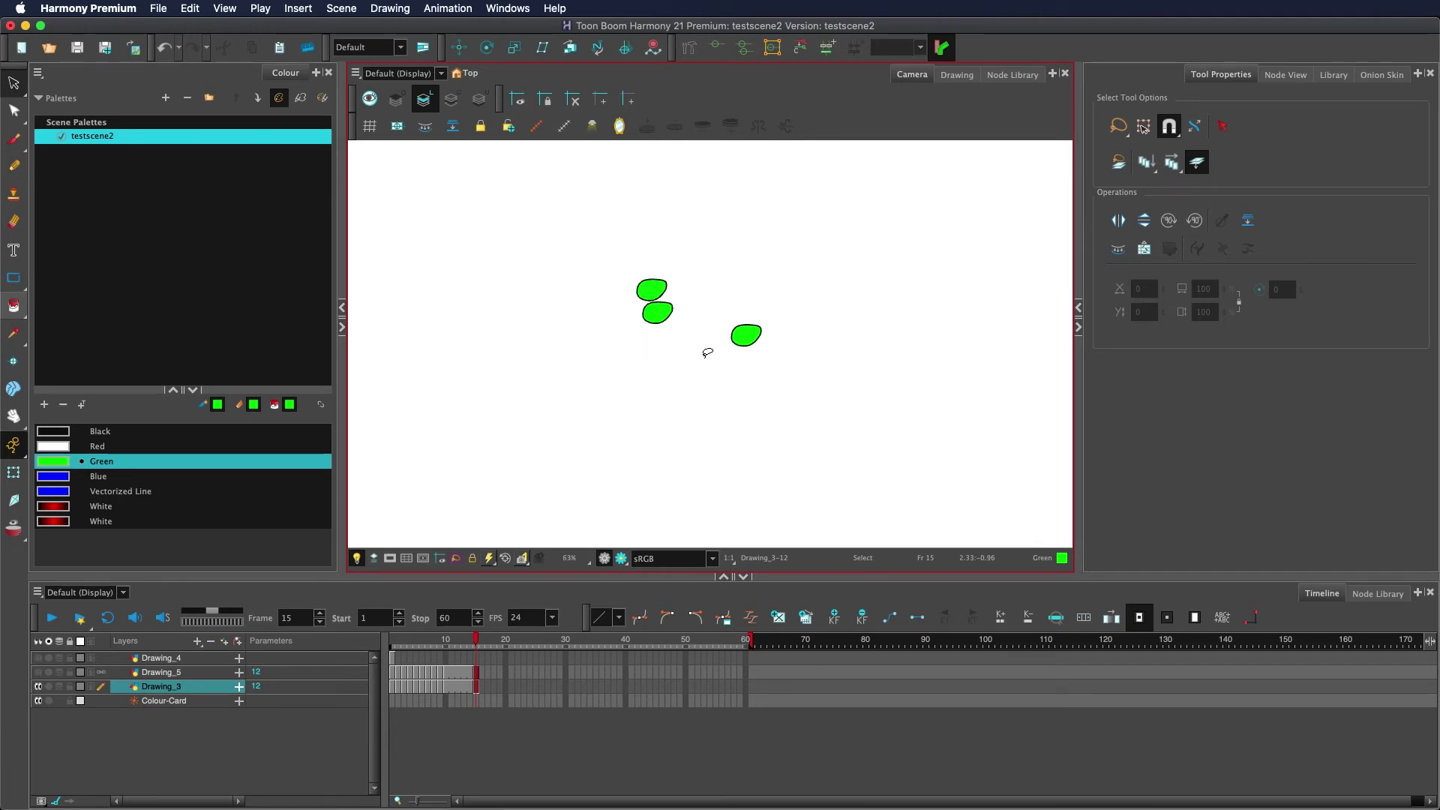
{"action": "mouse_move", "coordinate": [769, 366]}
{"action": "left_mouse_down"}
{"action": "mouse_move", "coordinate": [763, 309]}
{"action": "mouse_move", "coordinate": [687, 296]}
{"action": "left_mouse_up"}
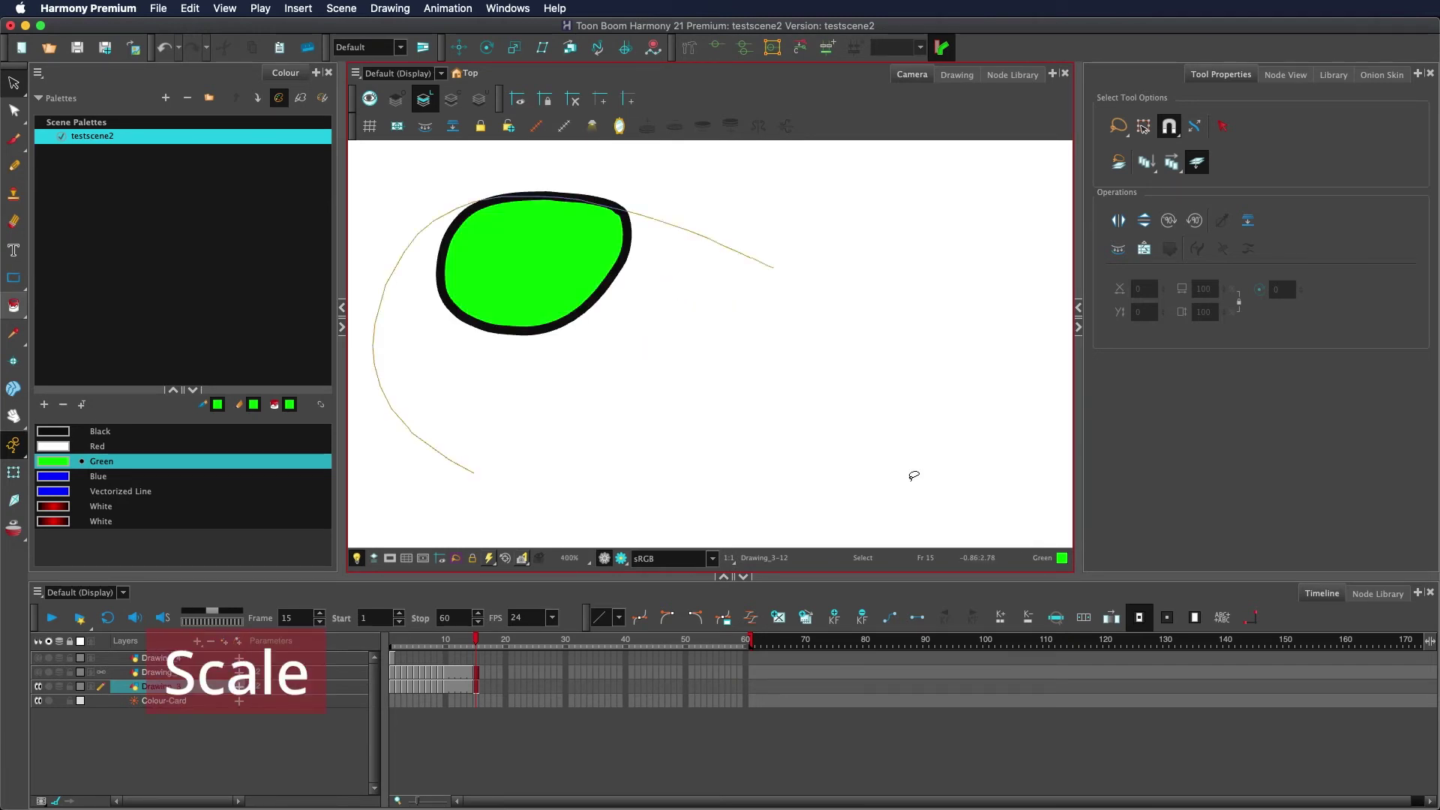
{"action": "left_click_drag", "start_coordinate": [909, 476], "coordinate": [900, 473]}
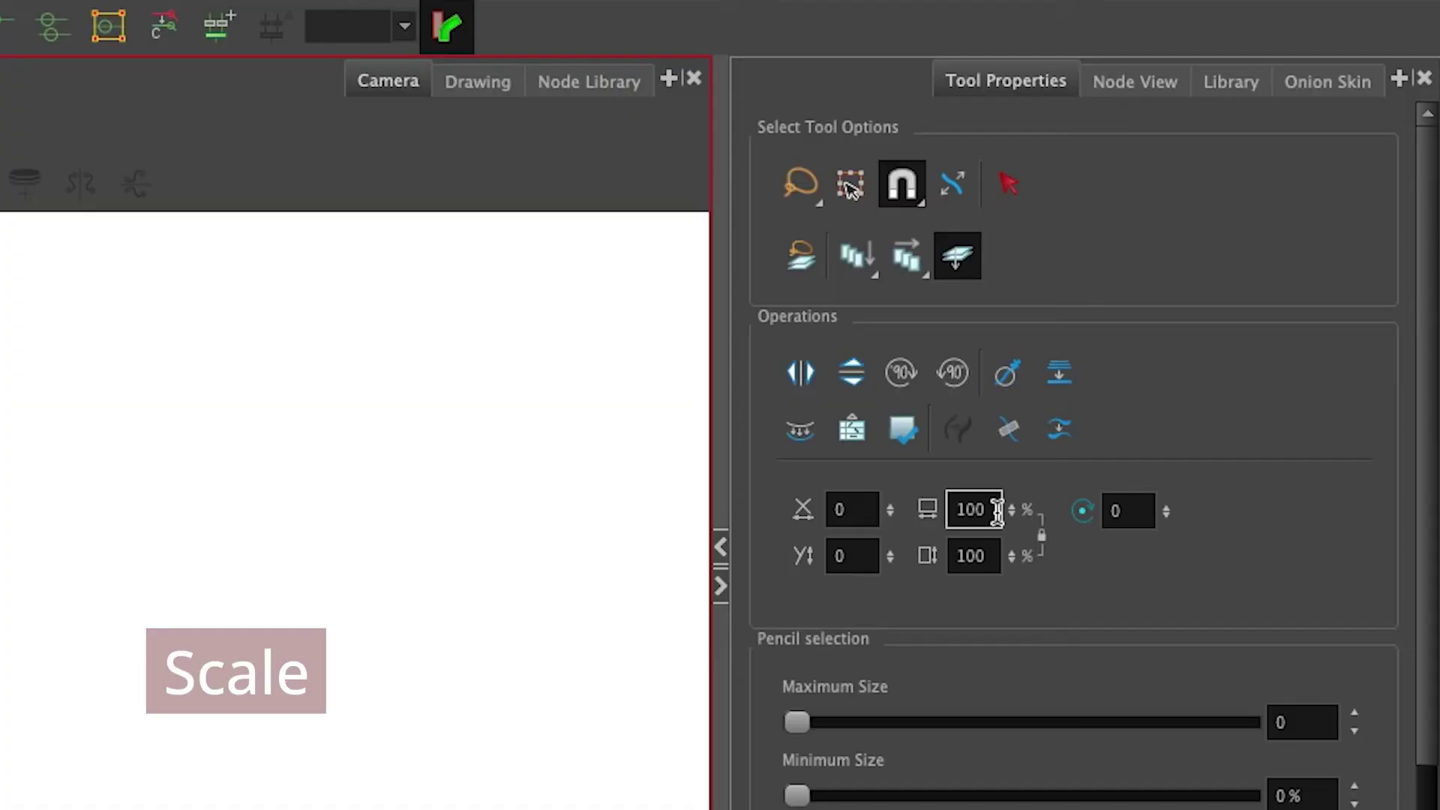
{"action": "double_click", "coordinate": [990, 510]}
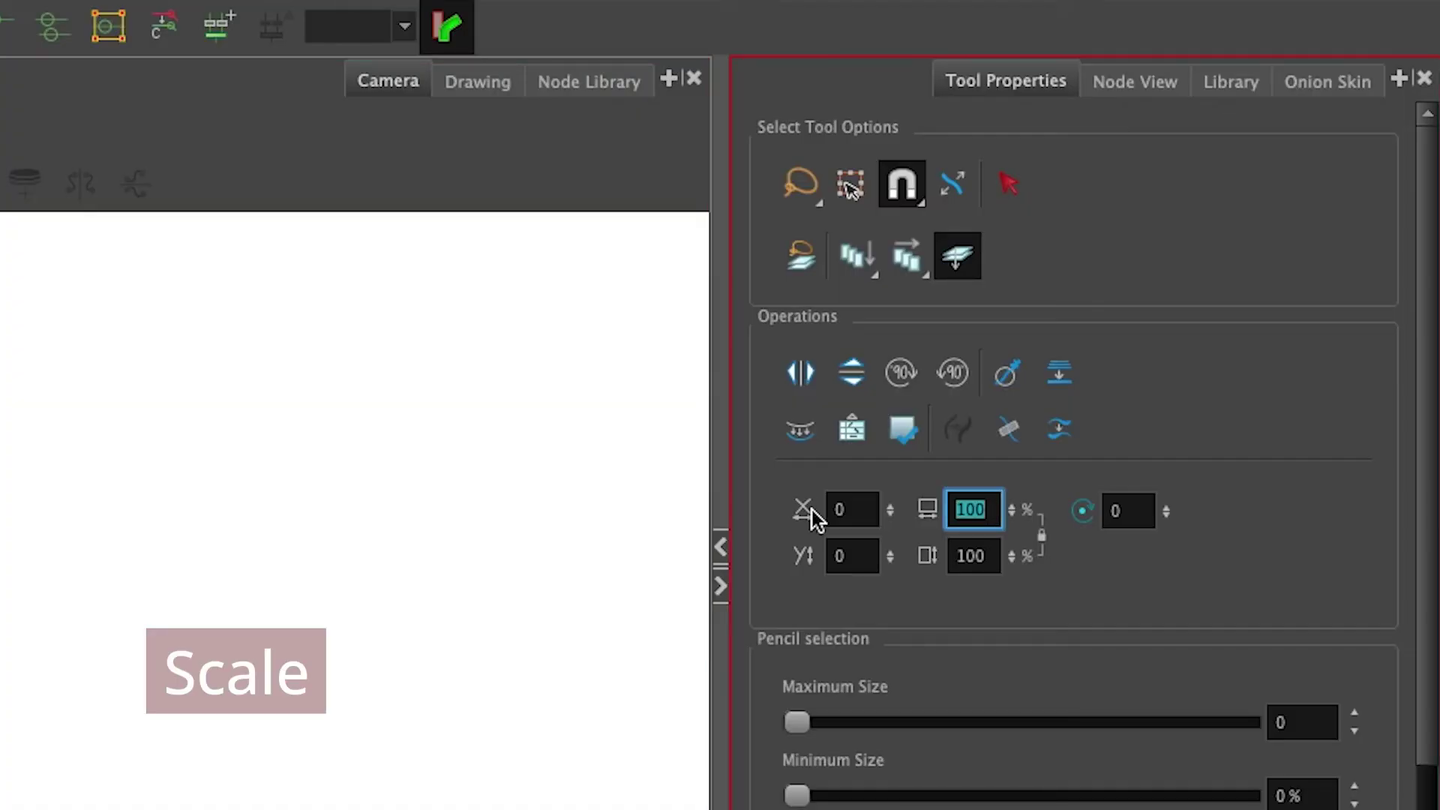
{"action": "left_click_drag", "start_coordinate": [1011, 509], "coordinate": [1019, 630]}
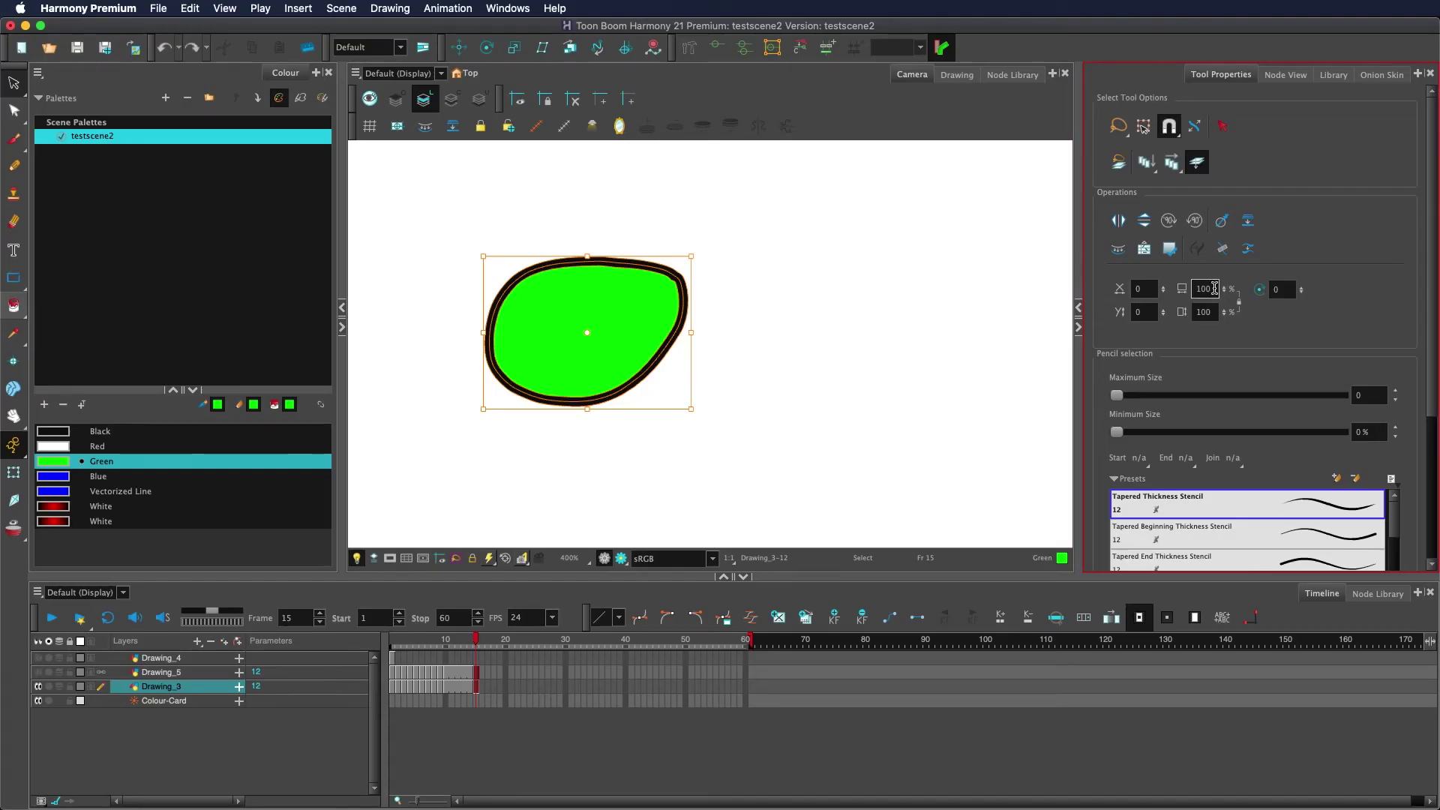
{"action": "type", "text": "50"}
{"action": "key", "text": "Return"}
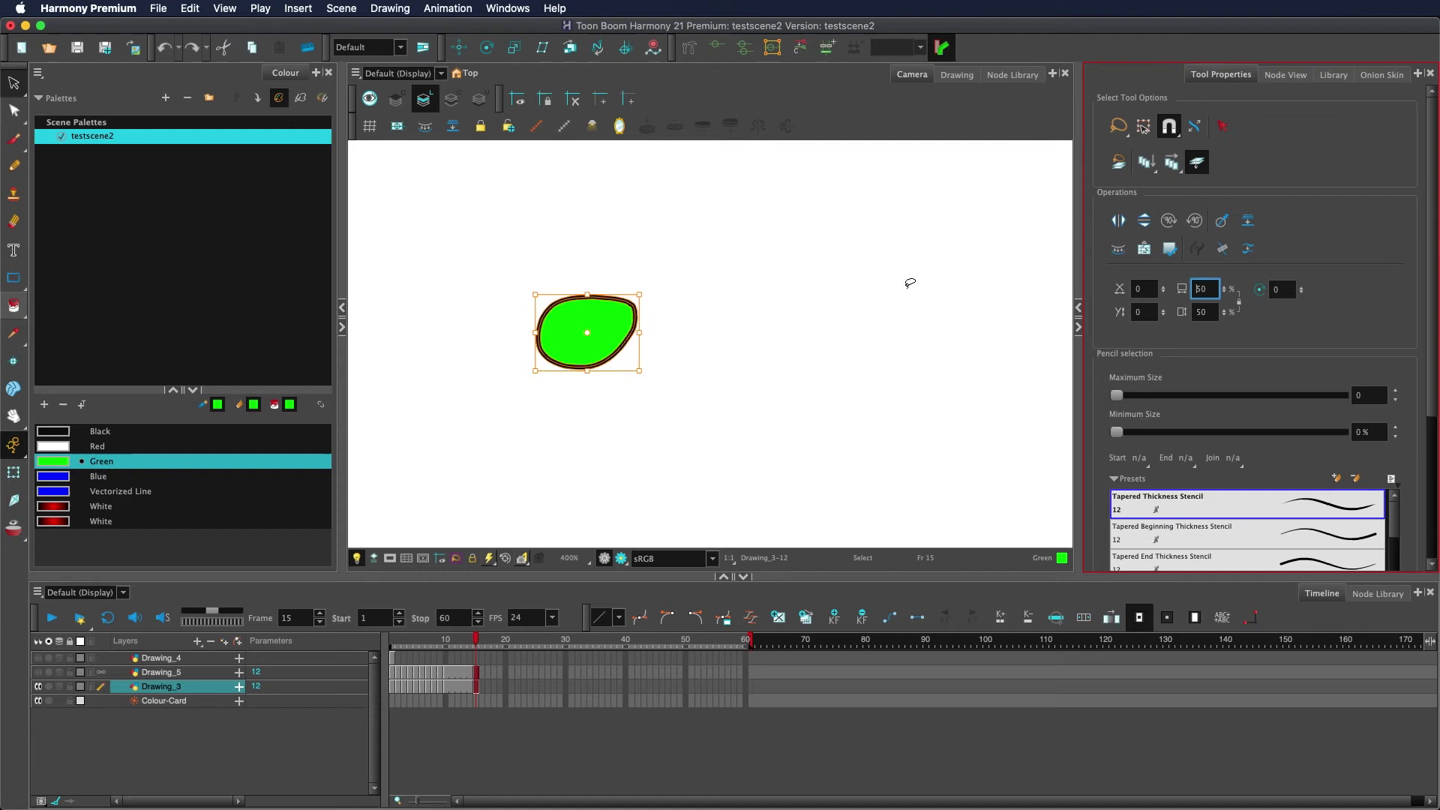
Try scaling the selected green shape to 200 percent.
{"action": "type", "text": "200"}
{"action": "key", "text": "Return"}
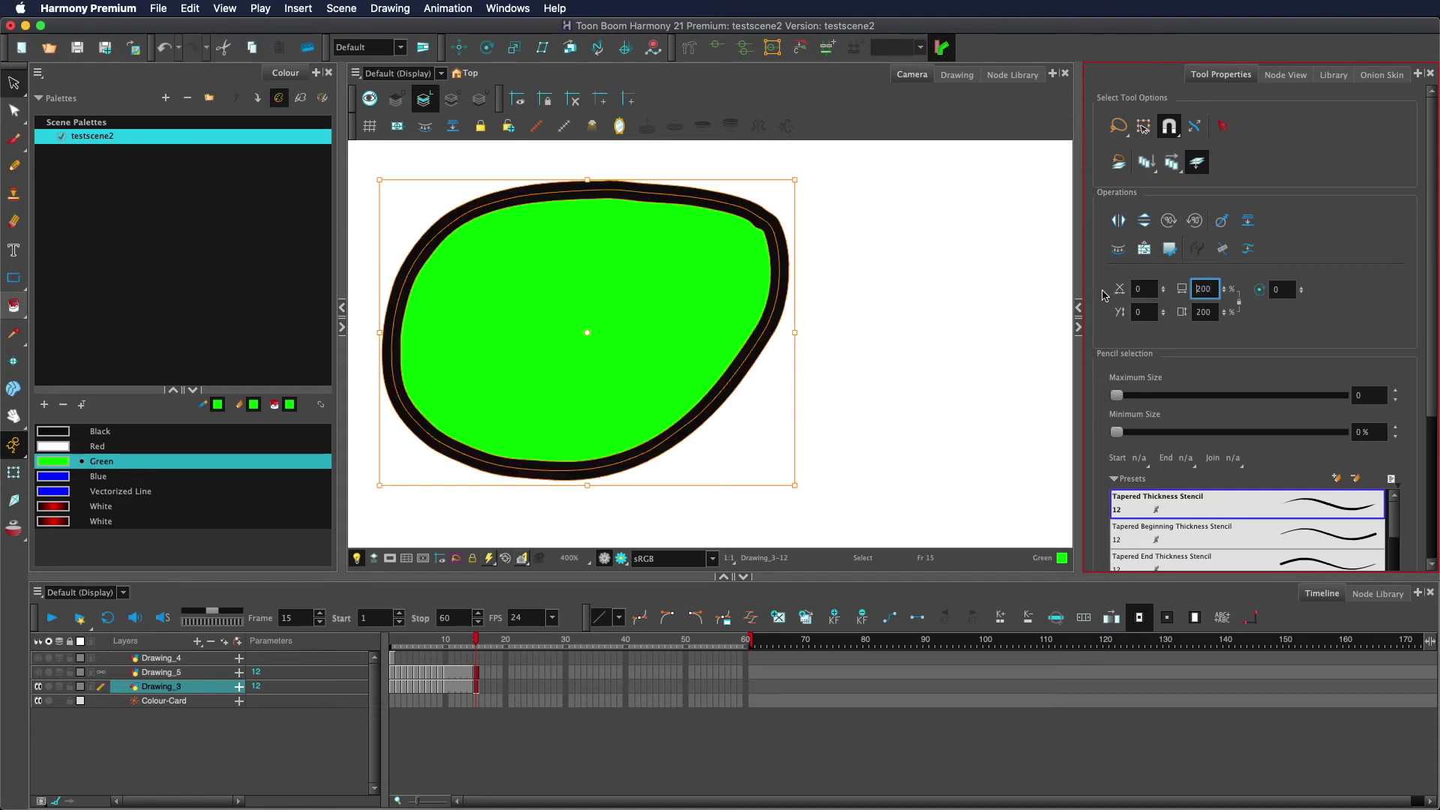
{"action": "left_click", "coordinate": [867, 339]}
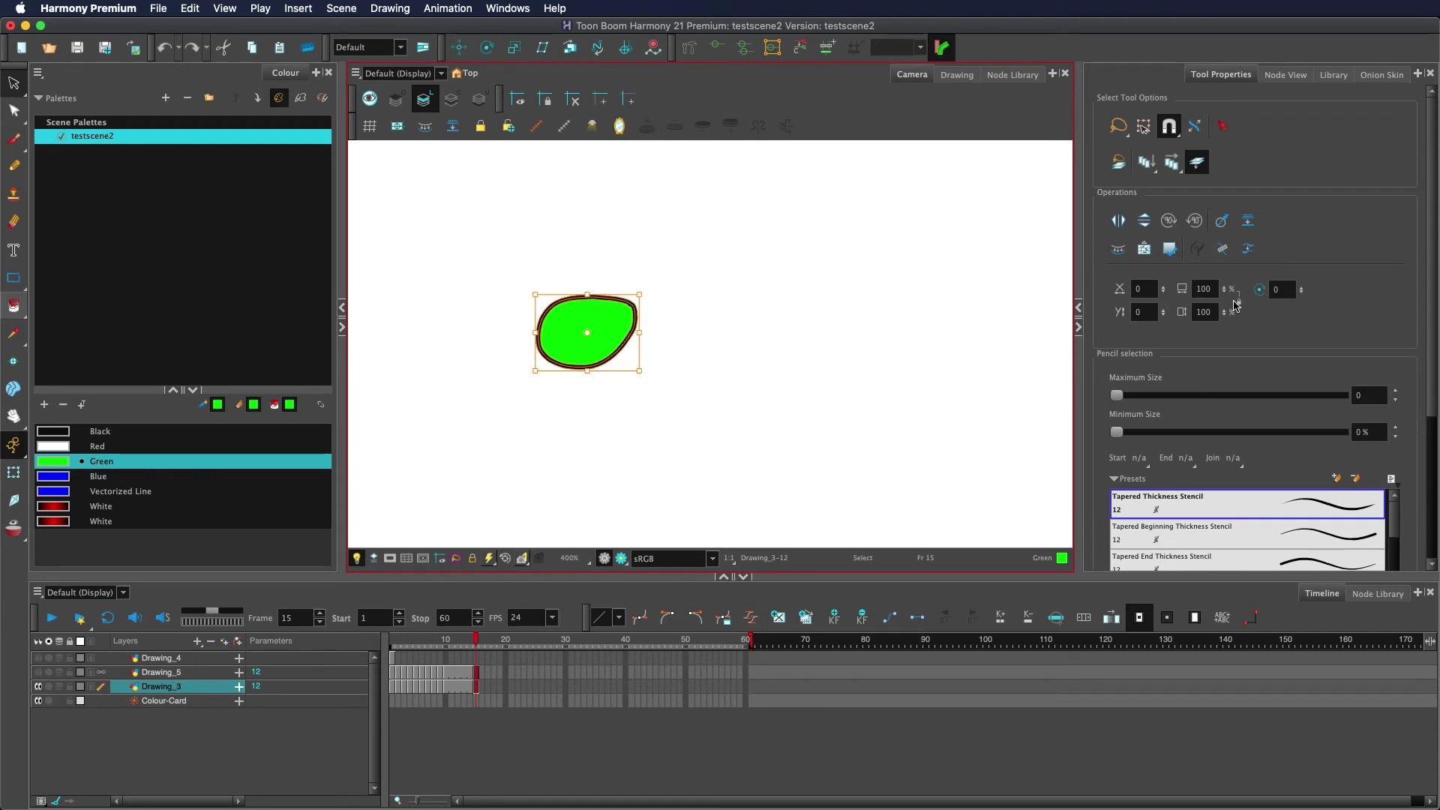
Adjust the selected green shape's width scale in small increments, keeping width and height proportional.
{"action": "left_click", "coordinate": [1224, 286]}
{"action": "left_click", "coordinate": [1224, 286]}
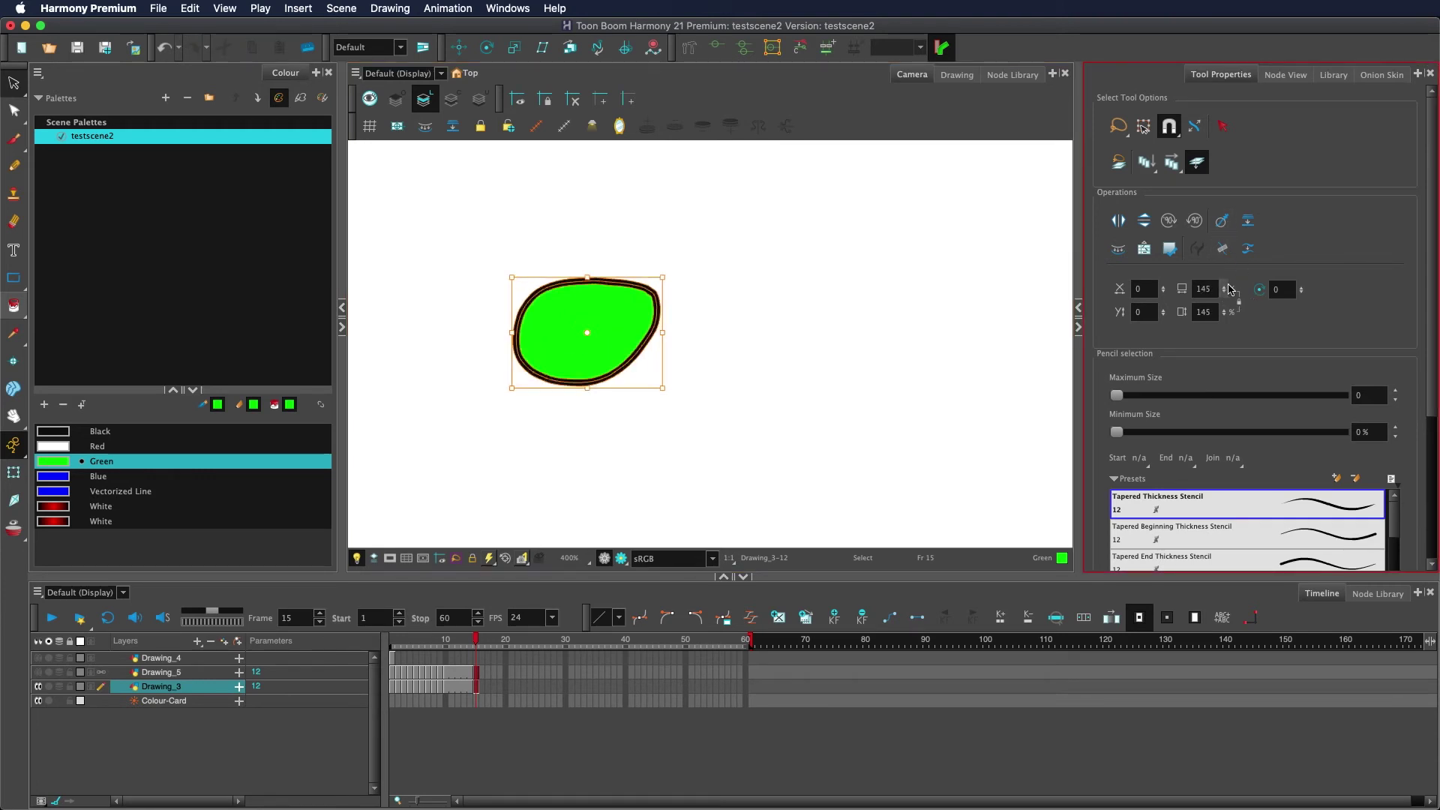
{"action": "left_click_drag", "start_coordinate": [1230, 289], "coordinate": [1225, 368]}
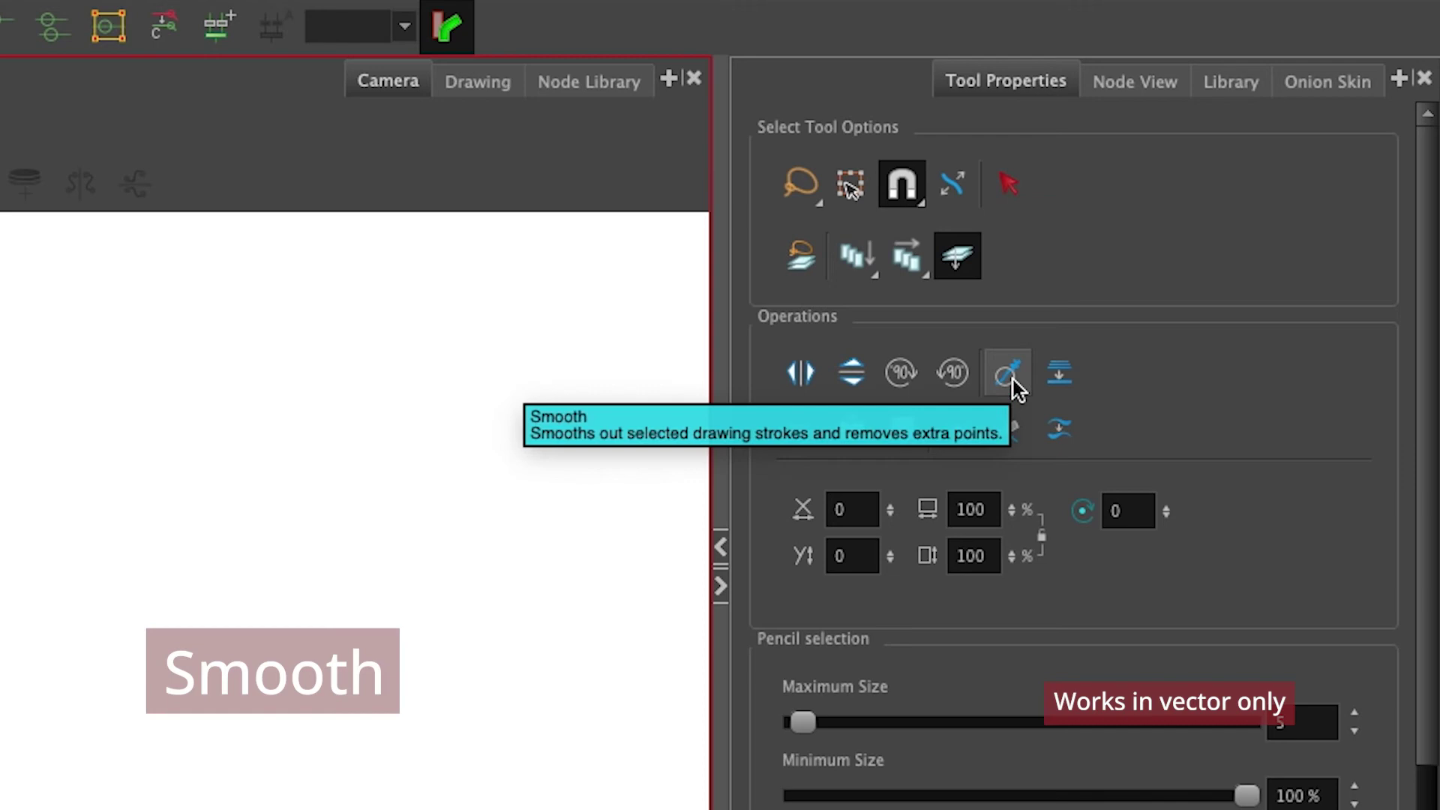
Apply the Smooth operation to the selected green pencil stroke and undo the last smoothing.
{"action": "left_click", "coordinate": [1014, 380]}
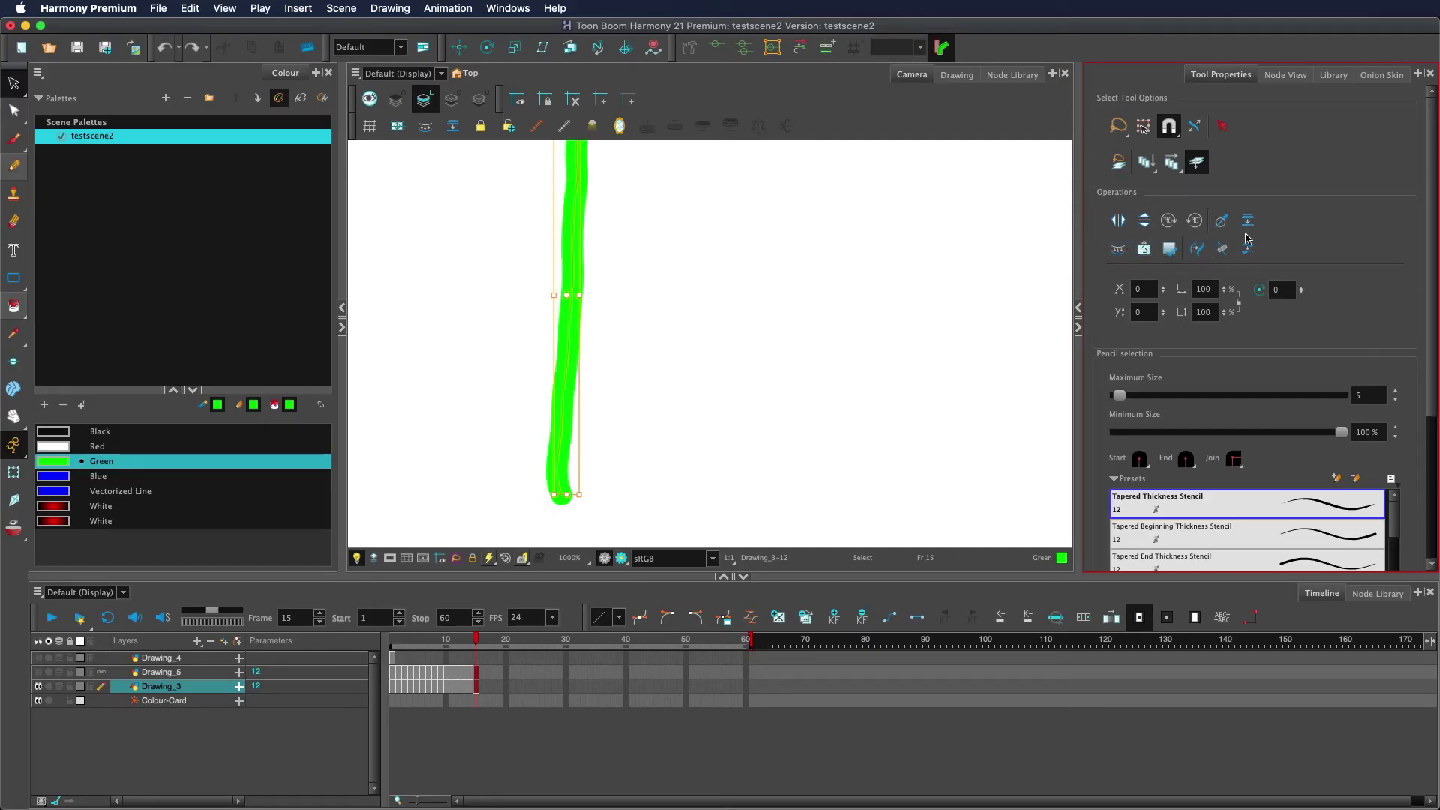
{"action": "left_click", "coordinate": [1222, 221]}
{"action": "key", "text": "super+z"}
Look up the Smooth command among the drawing optimization commands.
{"action": "left_click", "coordinate": [388, 9]}
{"action": "mouse_move", "coordinate": [401, 101]}
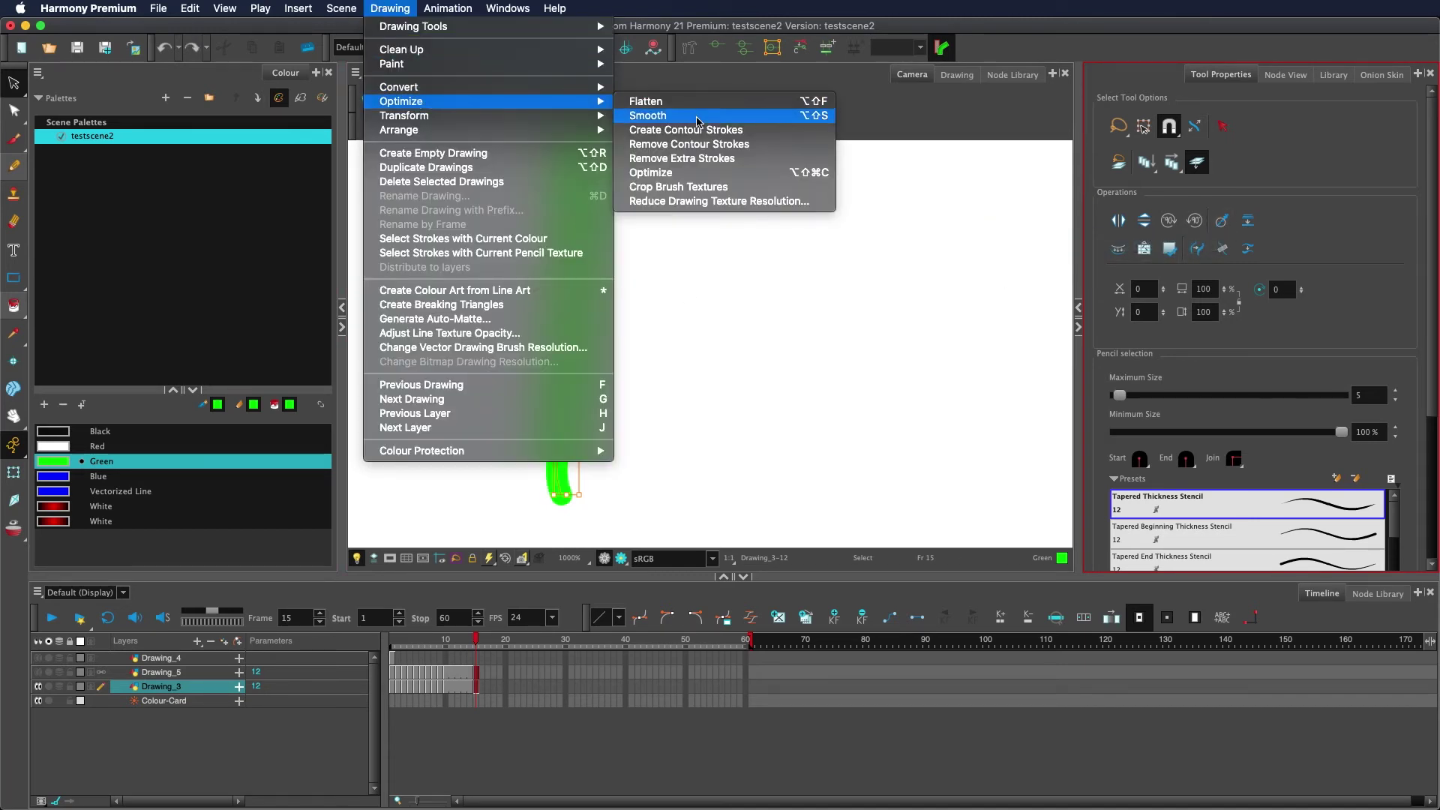
{"action": "left_click", "coordinate": [652, 200]}
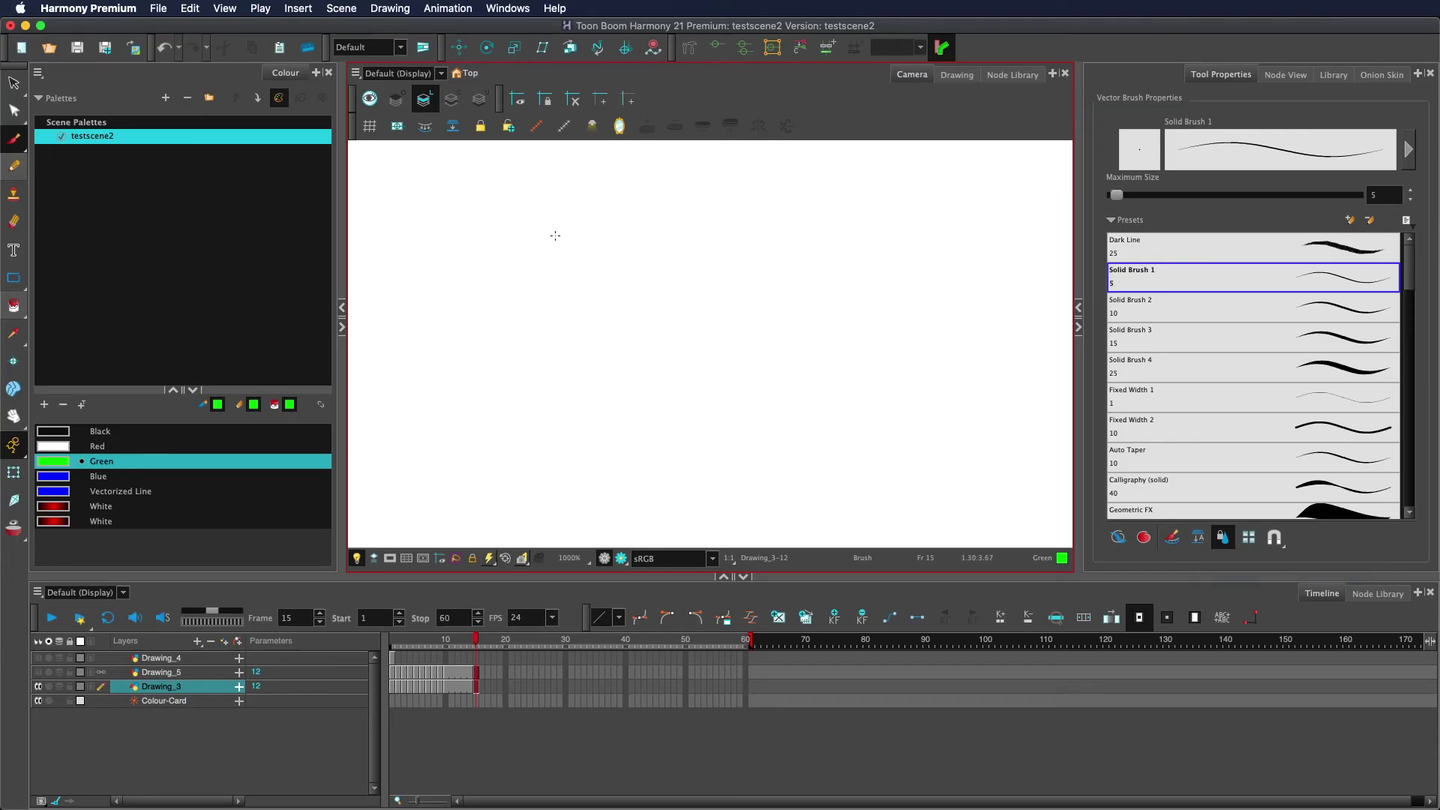
Draw connected green strokes with Solid Brush 1 at size 5 and check that each can be selected separately.
{"action": "mouse_move", "coordinate": [551, 231]}
{"action": "left_mouse_down"}
{"action": "mouse_move", "coordinate": [587, 283]}
{"action": "mouse_move", "coordinate": [572, 346]}
{"action": "left_mouse_up"}
{"action": "left_click_drag", "start_coordinate": [573, 347], "coordinate": [624, 391]}
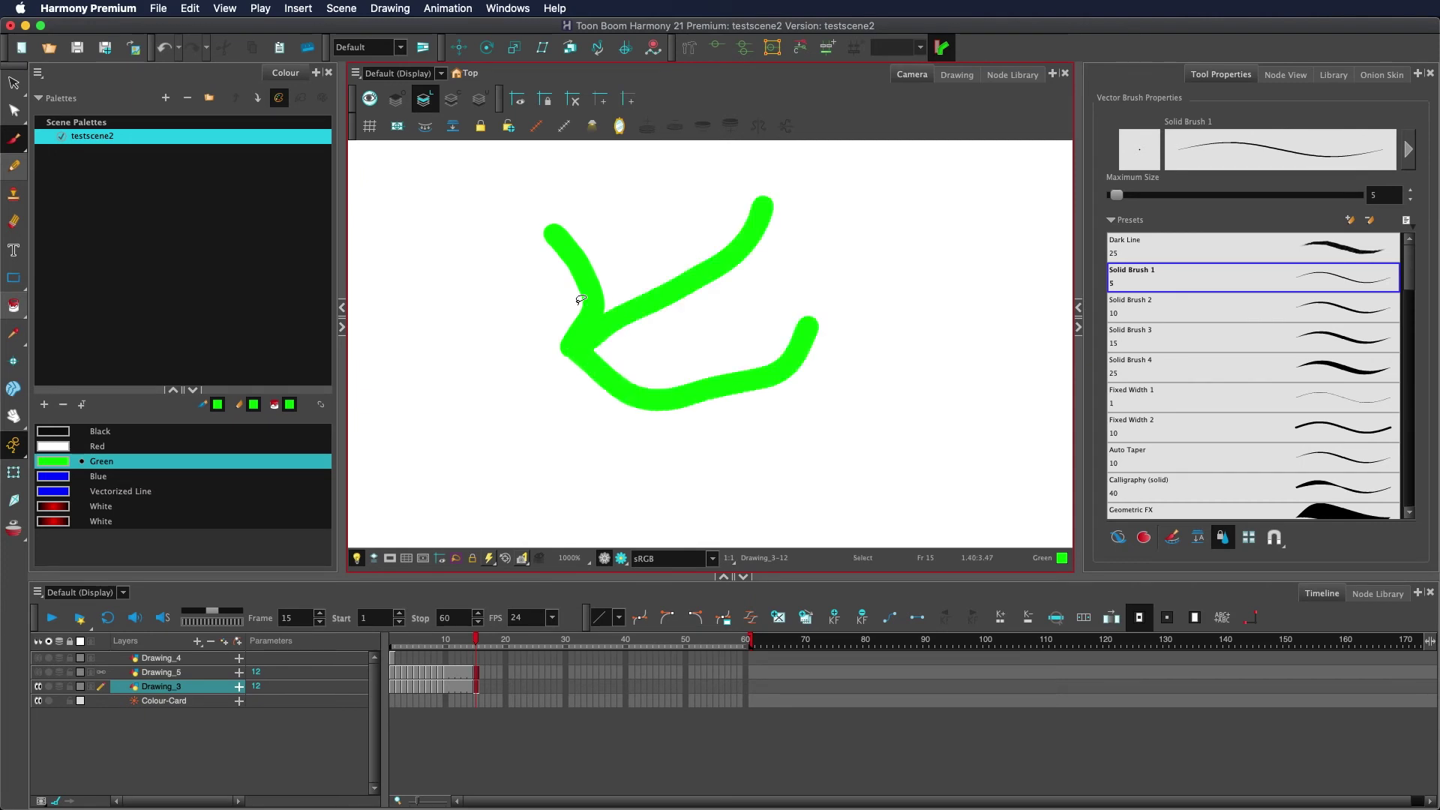
{"action": "left_click", "coordinate": [583, 292]}
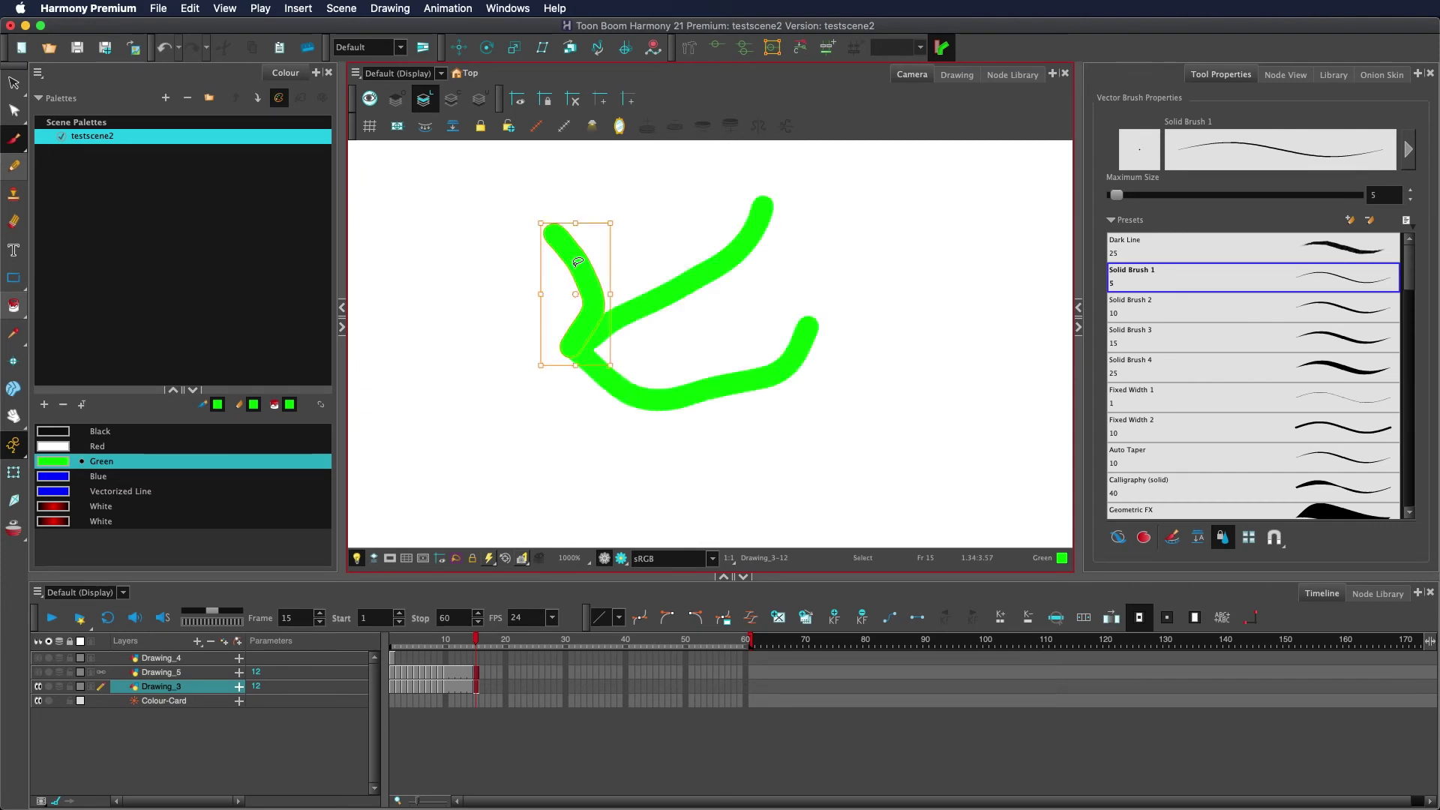
{"action": "left_click", "coordinate": [660, 298]}
{"action": "left_click", "coordinate": [664, 400]}
Lasso all the green brush strokes with the Select tool and flatten them into a single layer.
{"action": "left_click", "coordinate": [14, 83]}
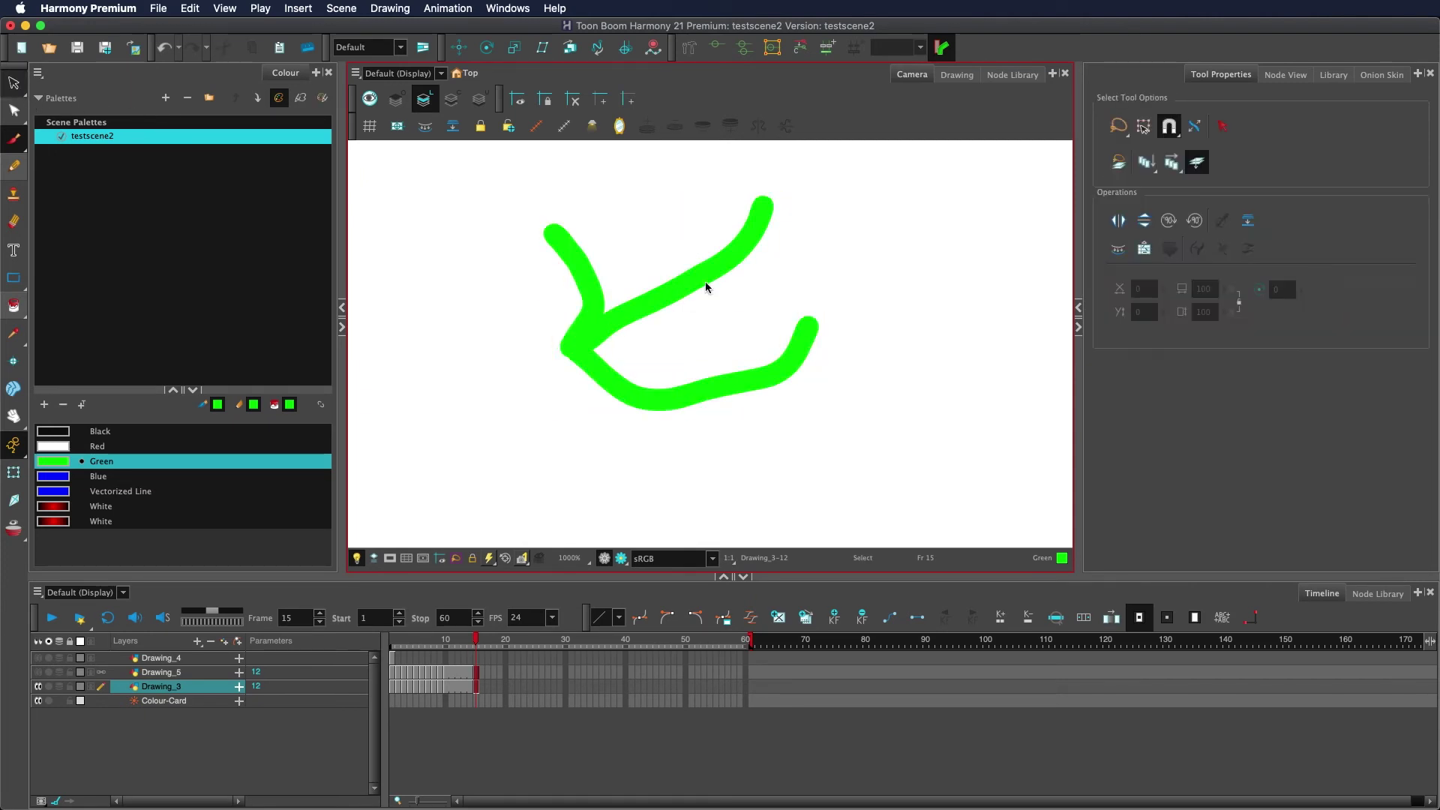
{"action": "mouse_move", "coordinate": [884, 293]}
{"action": "left_mouse_down"}
{"action": "mouse_move", "coordinate": [822, 189]}
{"action": "mouse_move", "coordinate": [552, 142]}
{"action": "mouse_move", "coordinate": [430, 300]}
{"action": "mouse_move", "coordinate": [577, 442]}
{"action": "mouse_move", "coordinate": [871, 417]}
{"action": "left_mouse_up"}
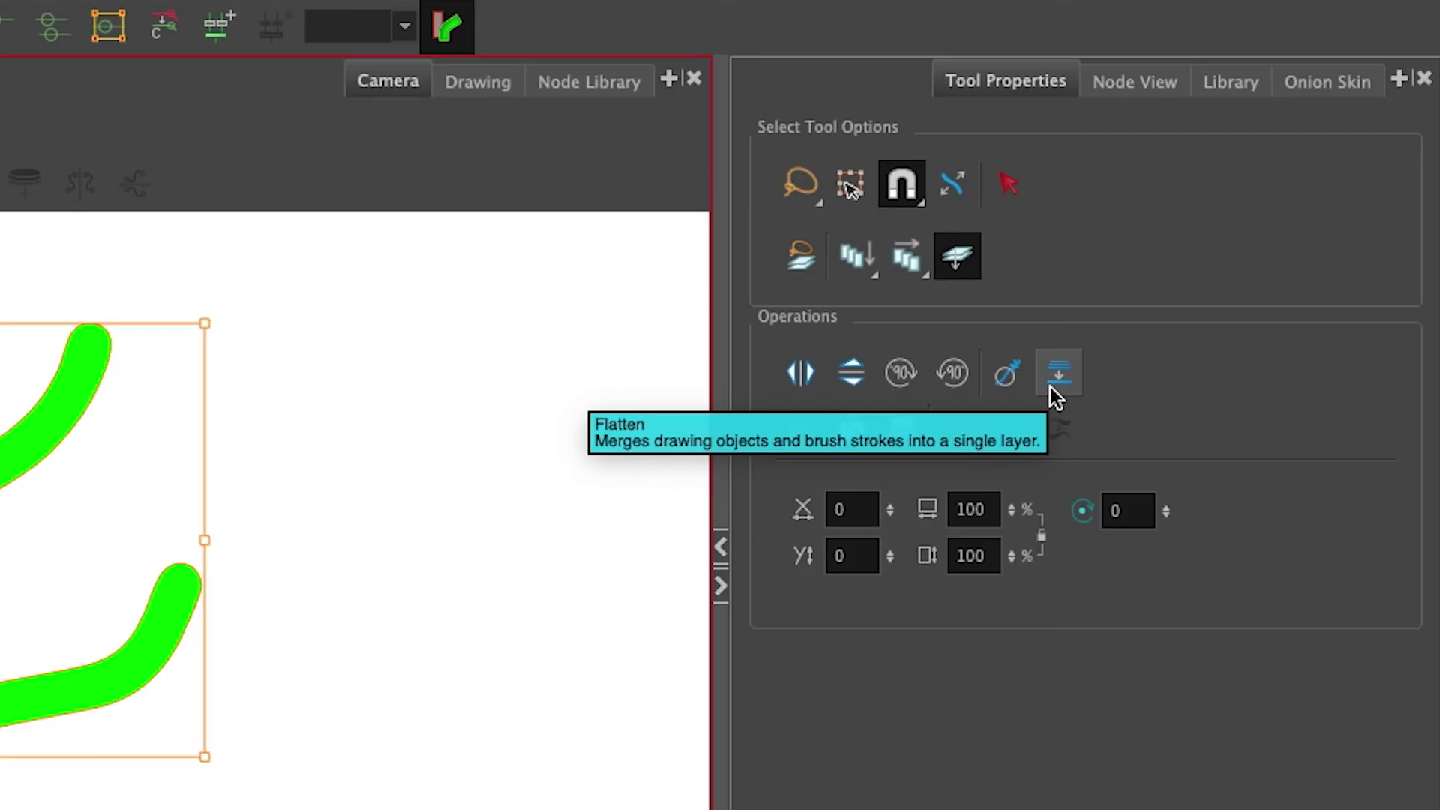
{"action": "left_click", "coordinate": [1246, 229]}
{"action": "mouse_move", "coordinate": [930, 292]}
{"action": "left_mouse_down"}
{"action": "mouse_move", "coordinate": [553, 420]}
{"action": "mouse_move", "coordinate": [1000, 395]}
{"action": "mouse_move", "coordinate": [1001, 360]}
{"action": "left_mouse_up"}
Draw a nearly horizontal green brush stroke below the flattened strokes and lasso the artwork with the Select tool.
{"action": "key", "text": "alt+b"}
{"action": "left_click_drag", "start_coordinate": [633, 463], "coordinate": [846, 453]}
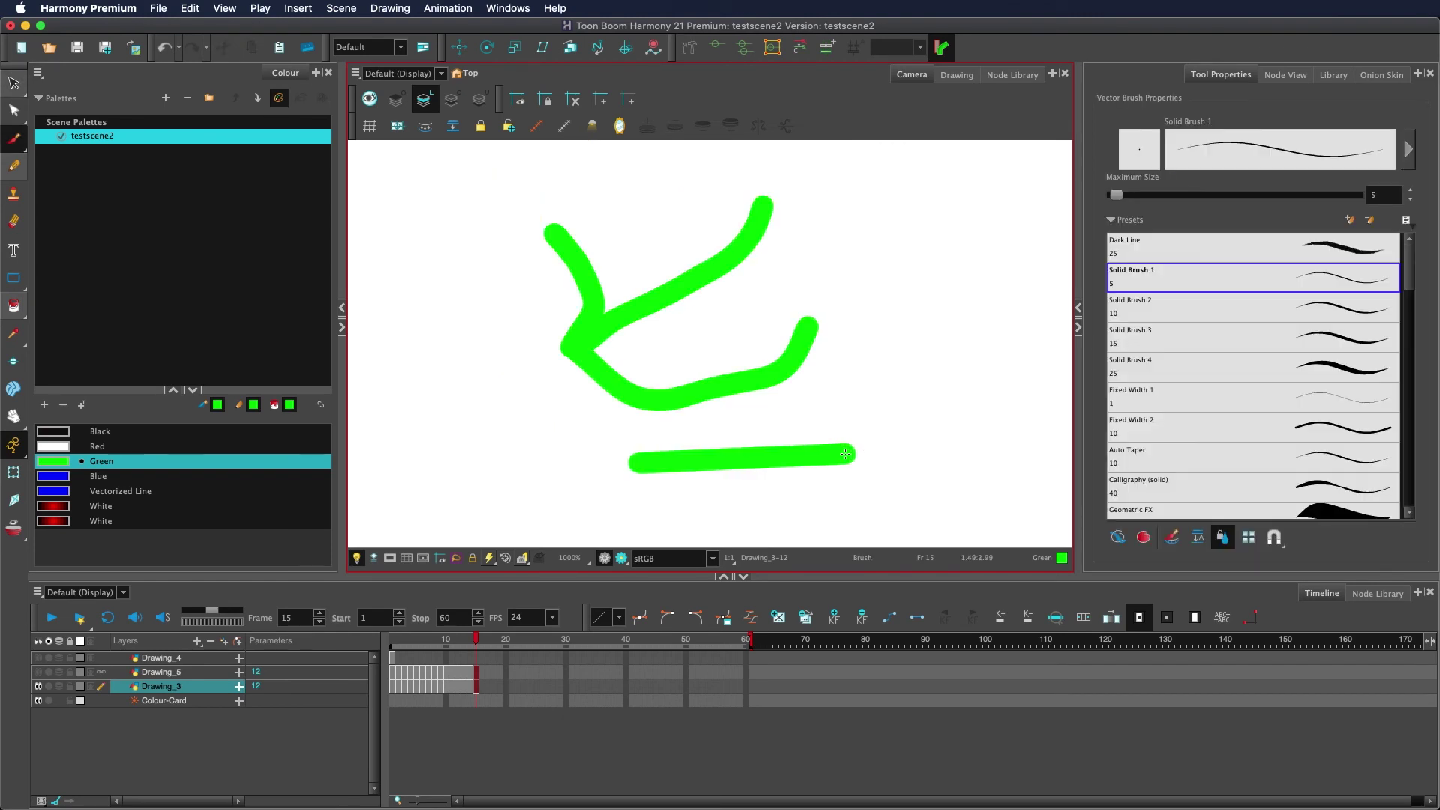
{"action": "key", "text": "alt+s"}
{"action": "left_click_drag", "start_coordinate": [887, 334], "coordinate": [844, 402]}
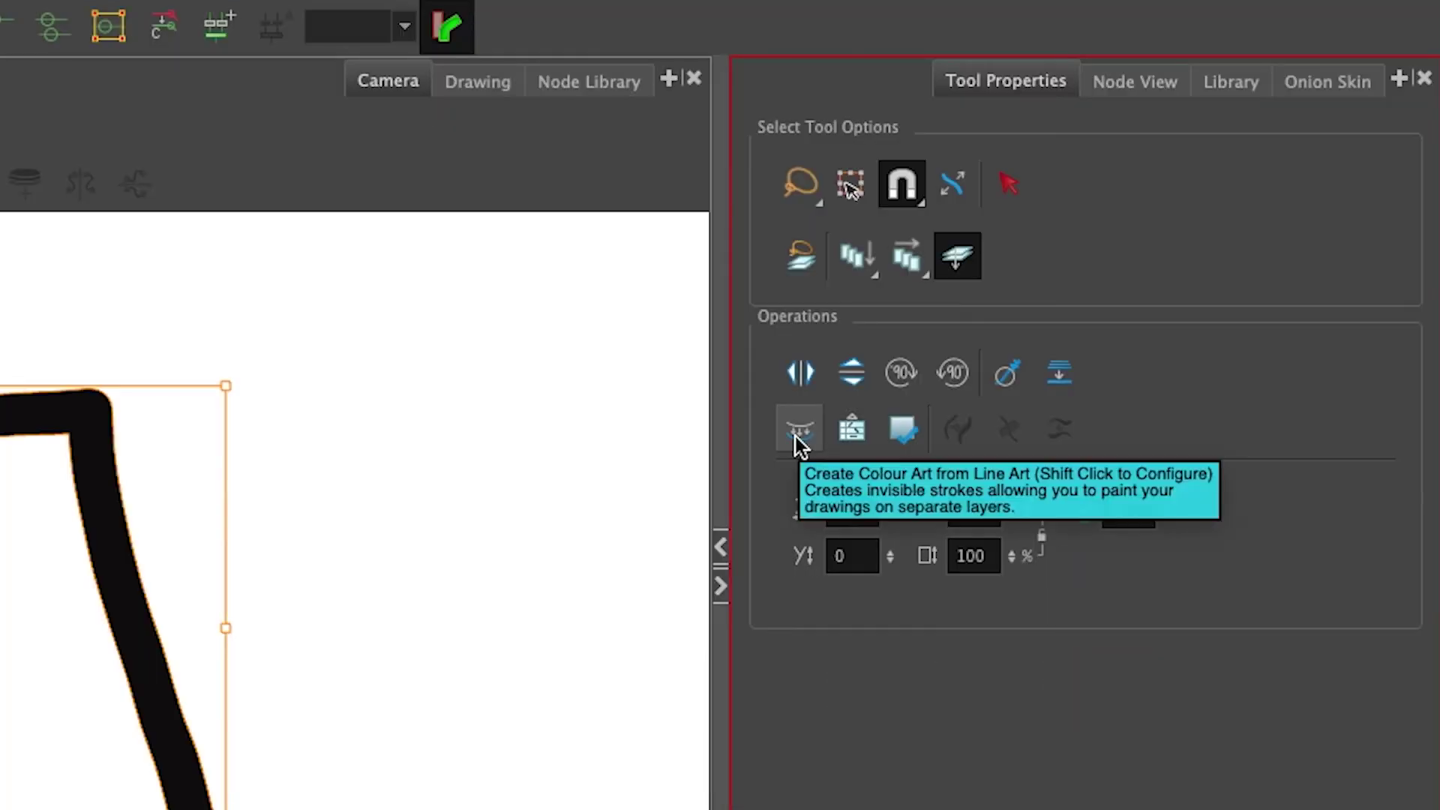
Create colour art from the black four-sided outline's line art and open that operation's configuration.
{"action": "left_click", "coordinate": [795, 436]}
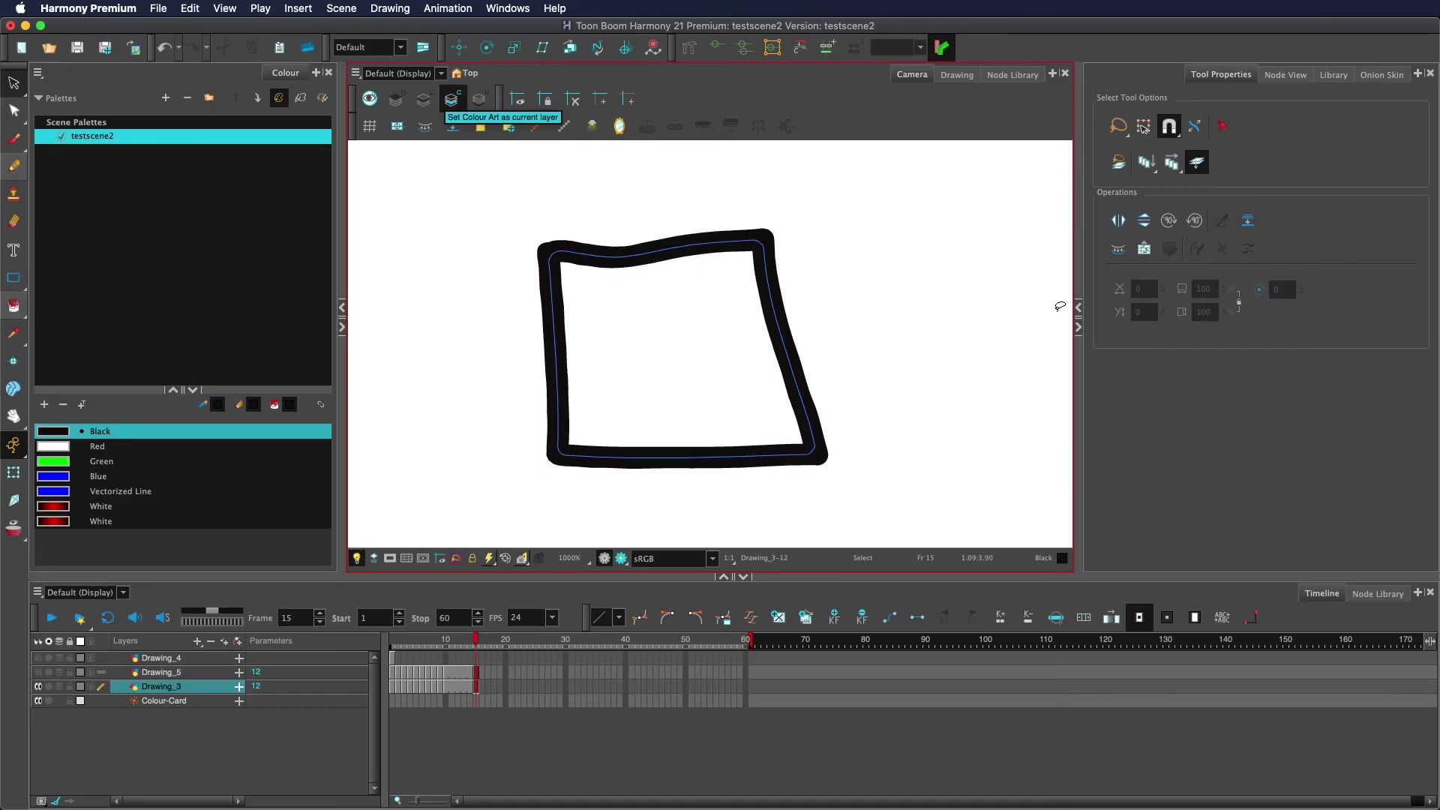
{"action": "left_click", "coordinate": [1117, 249], "text": "shift"}
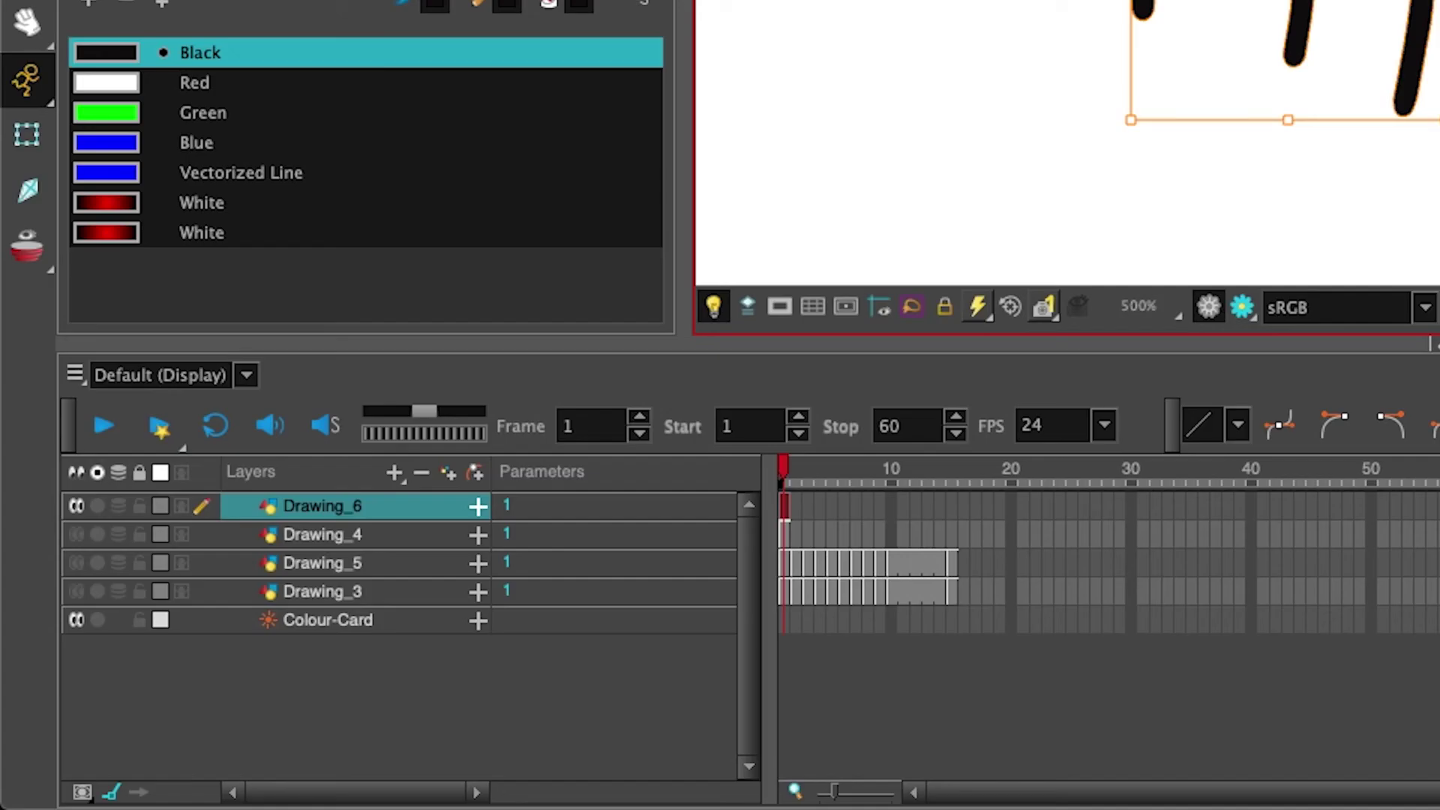
Distribute the selected black strokes on Drawing_6 to separate layers.
{"action": "left_click", "coordinate": [1144, 248]}
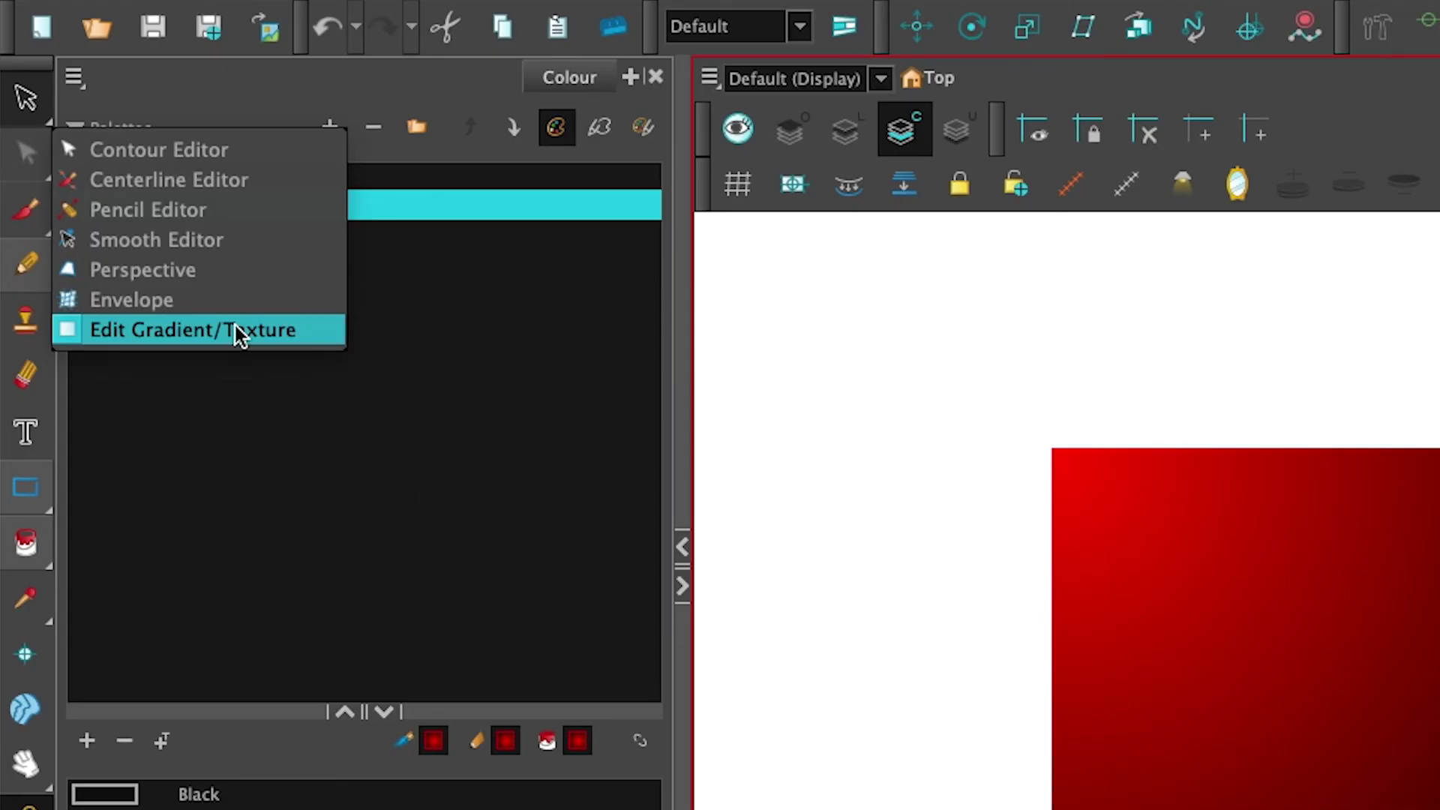
Select the red gradient rectangle with Edit Gradient/Texture and paint the blue rectangle with the stored red gradient.
{"action": "left_click", "coordinate": [236, 330]}
{"action": "left_click", "coordinate": [1278, 545]}
{"action": "key", "text": "1"}
{"action": "key", "text": "1"}
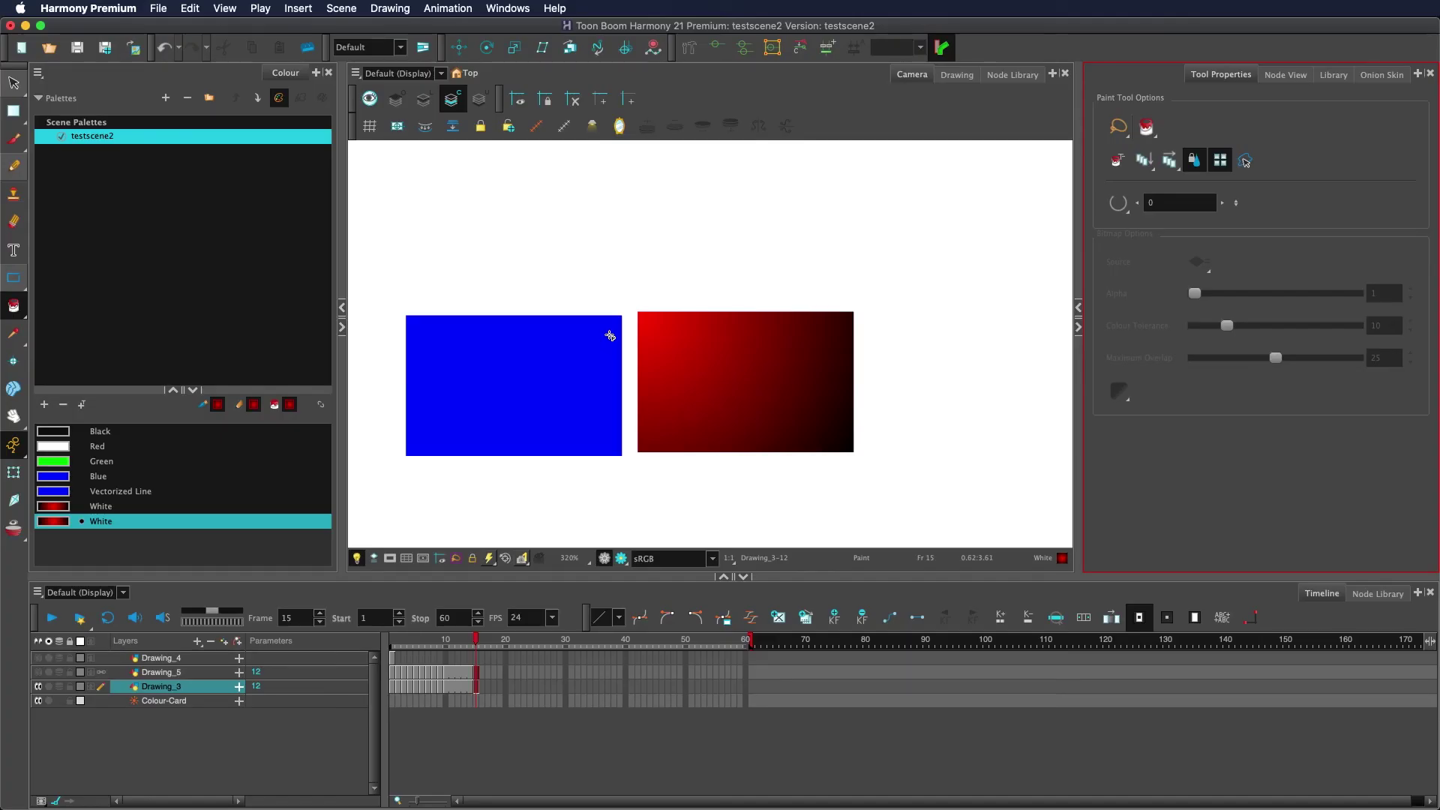
{"action": "left_click", "coordinate": [612, 330]}
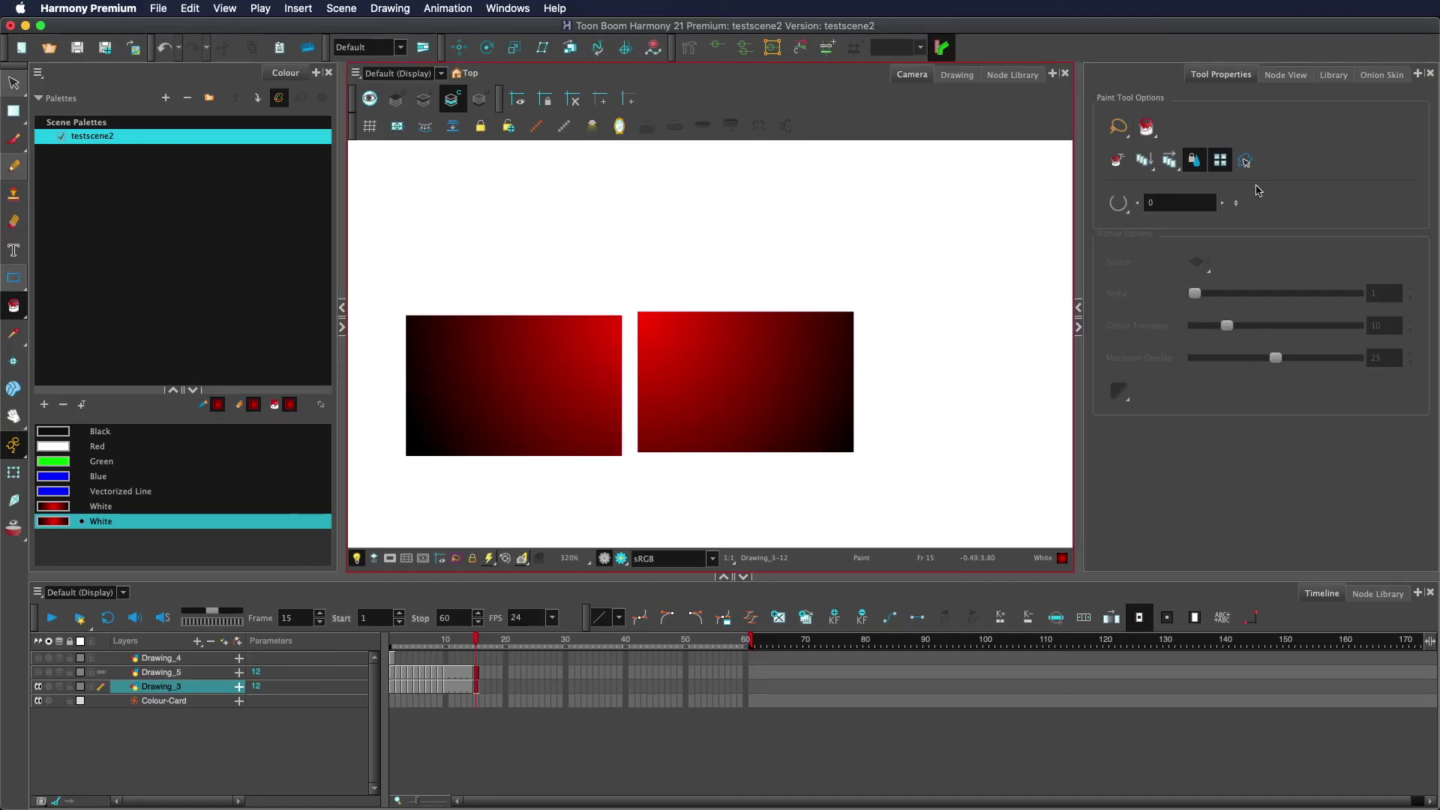
Try repainting the left rectangle's gradient from several different points with the stored colour gradient turned off.
{"action": "left_click", "coordinate": [450, 404]}
{"action": "left_click", "coordinate": [603, 404]}
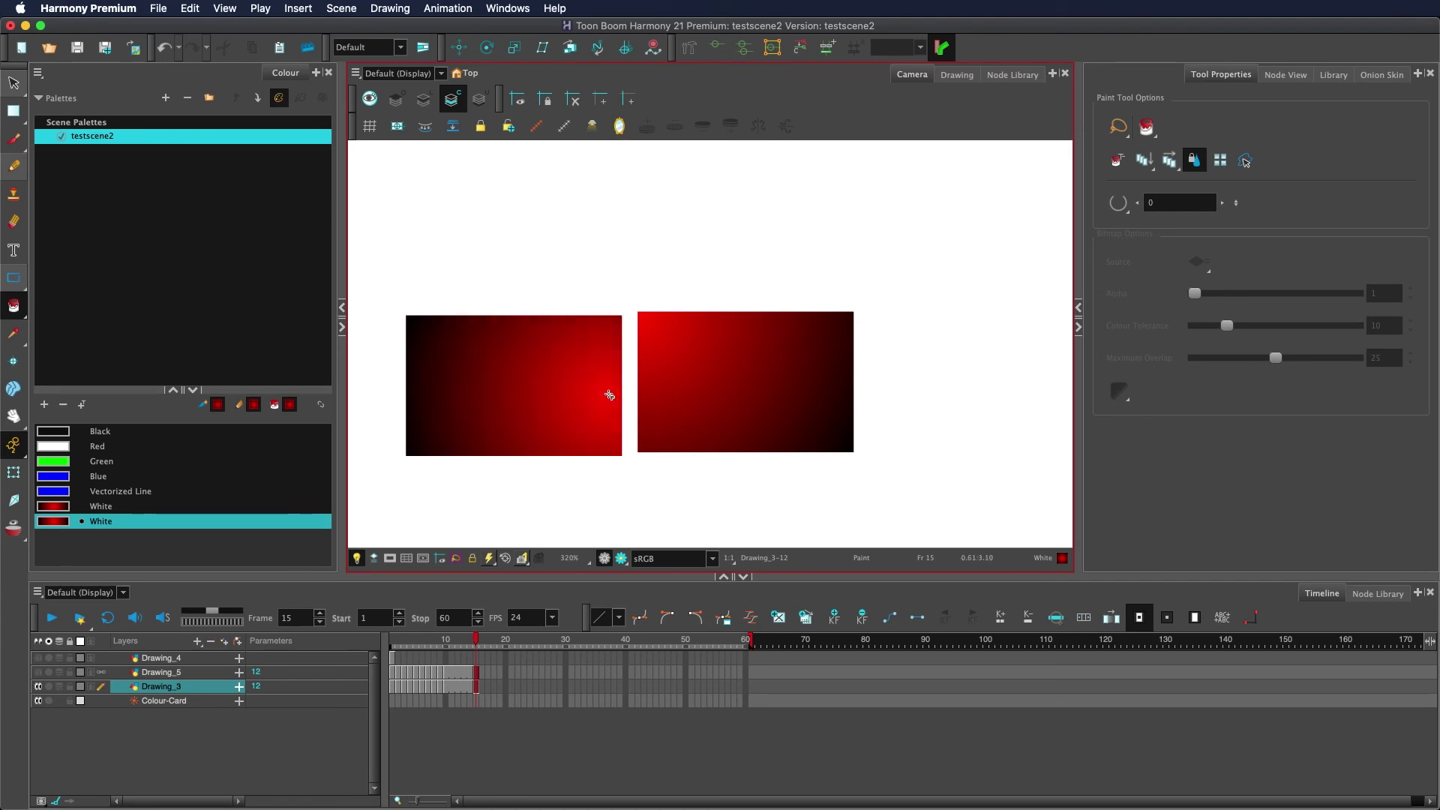
{"action": "left_click", "coordinate": [545, 394]}
{"action": "left_click", "coordinate": [456, 383]}
Turn the stored colour gradient back on and repaint the left rectangle with it.
{"action": "left_click", "coordinate": [1219, 160]}
{"action": "left_click", "coordinate": [610, 330]}
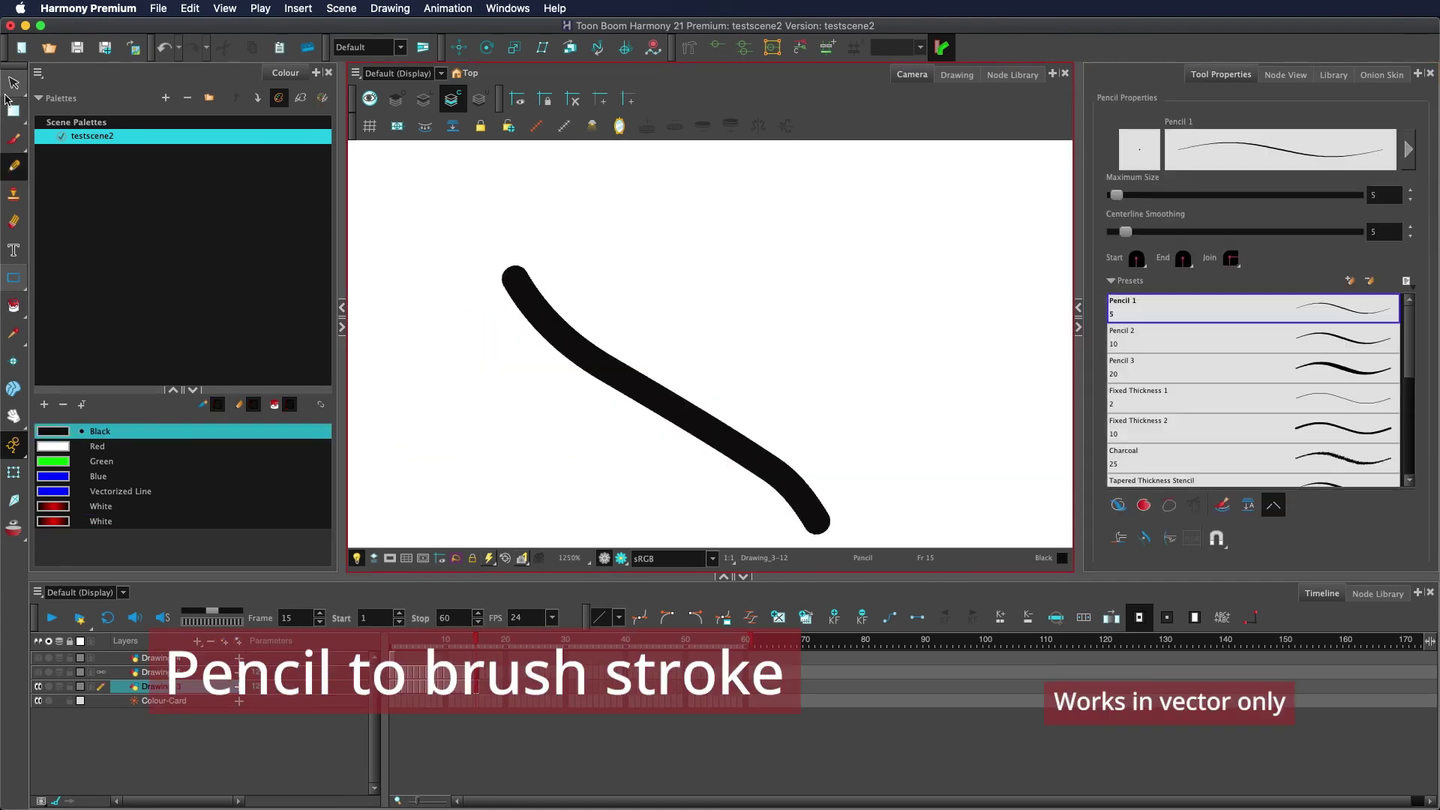
Lasso the diagonal black pencil line with the Select tool and convert it to a brush stroke.
{"action": "key", "text": "alt+s"}
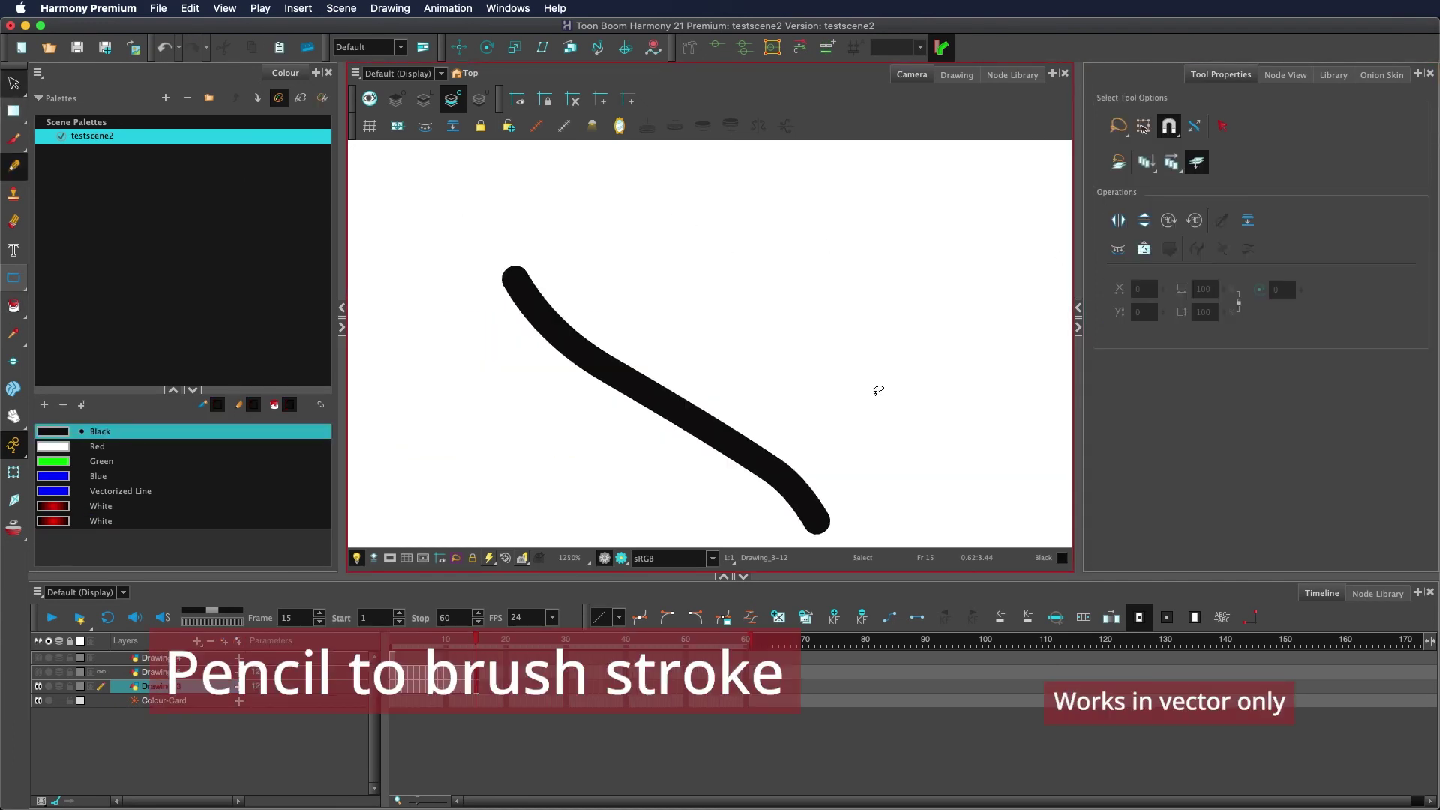
{"action": "mouse_move", "coordinate": [878, 392]}
{"action": "left_mouse_down"}
{"action": "mouse_move", "coordinate": [725, 314]}
{"action": "mouse_move", "coordinate": [786, 320]}
{"action": "left_mouse_up"}
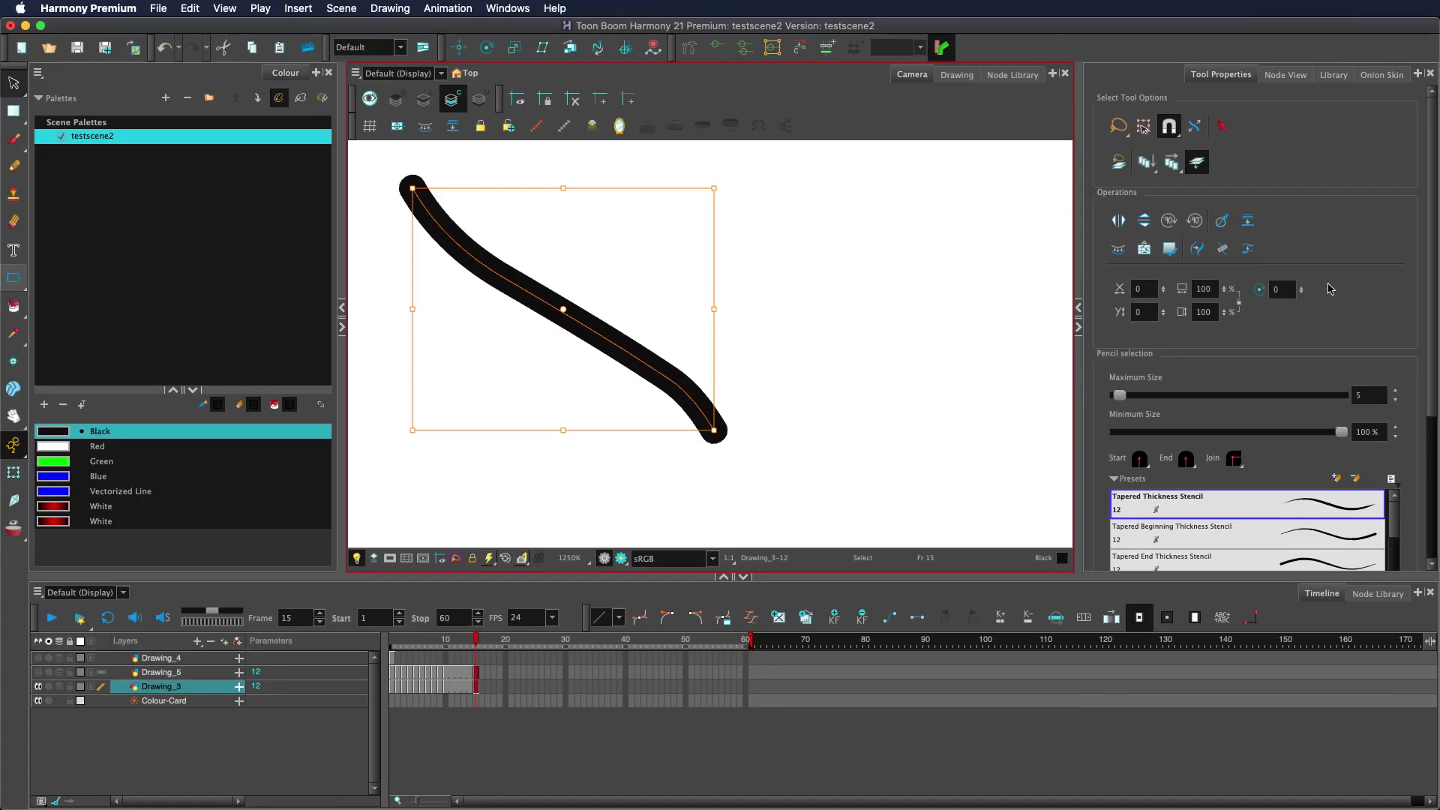
{"action": "left_click", "coordinate": [957, 435]}
{"action": "left_click", "coordinate": [1198, 257]}
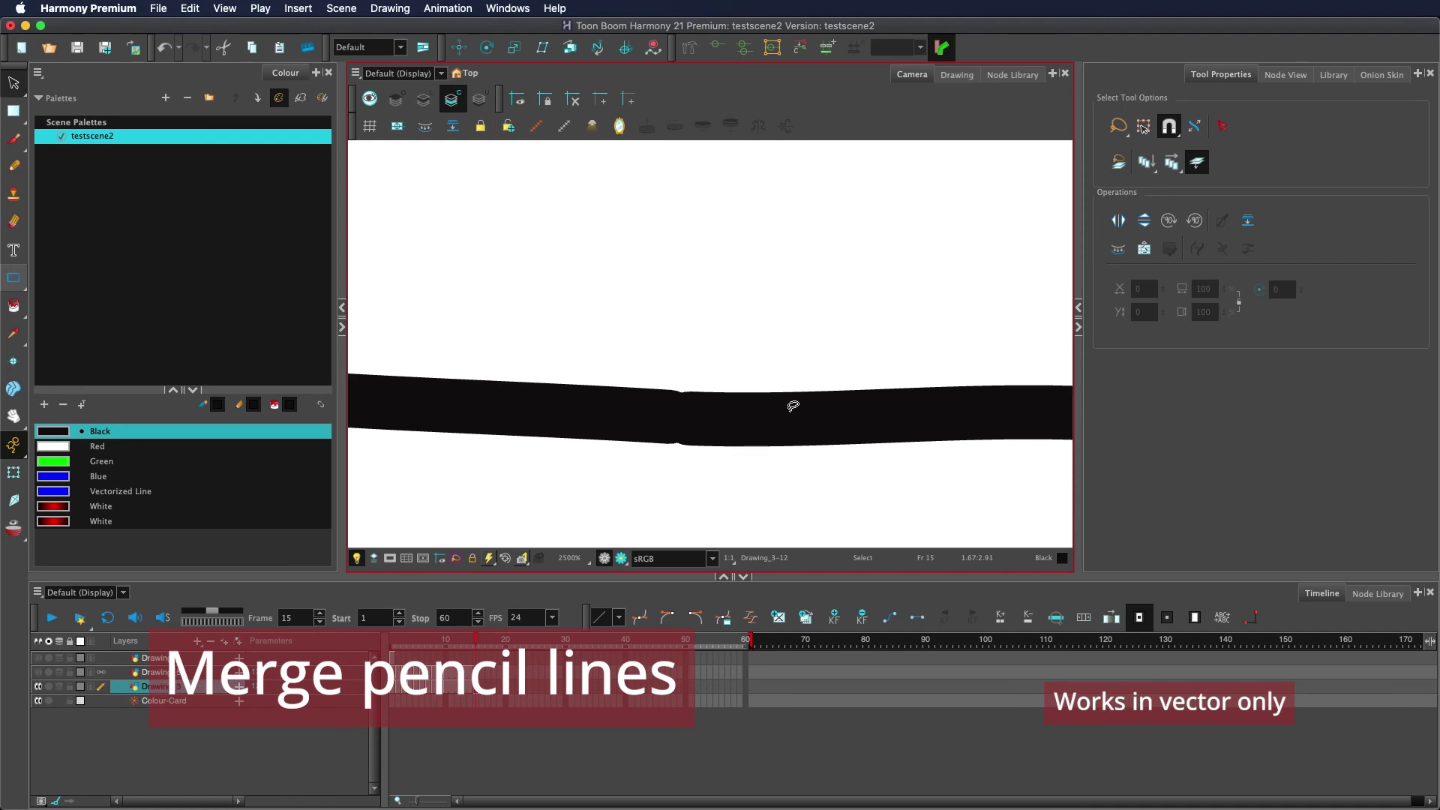
Select the two adjoining black pencil lines and merge them into a single drawing object.
{"action": "left_click", "coordinate": [565, 395]}
{"action": "mouse_move", "coordinate": [843, 342]}
{"action": "left_mouse_down"}
{"action": "mouse_move", "coordinate": [763, 322]}
{"action": "mouse_move", "coordinate": [698, 480]}
{"action": "left_mouse_up"}
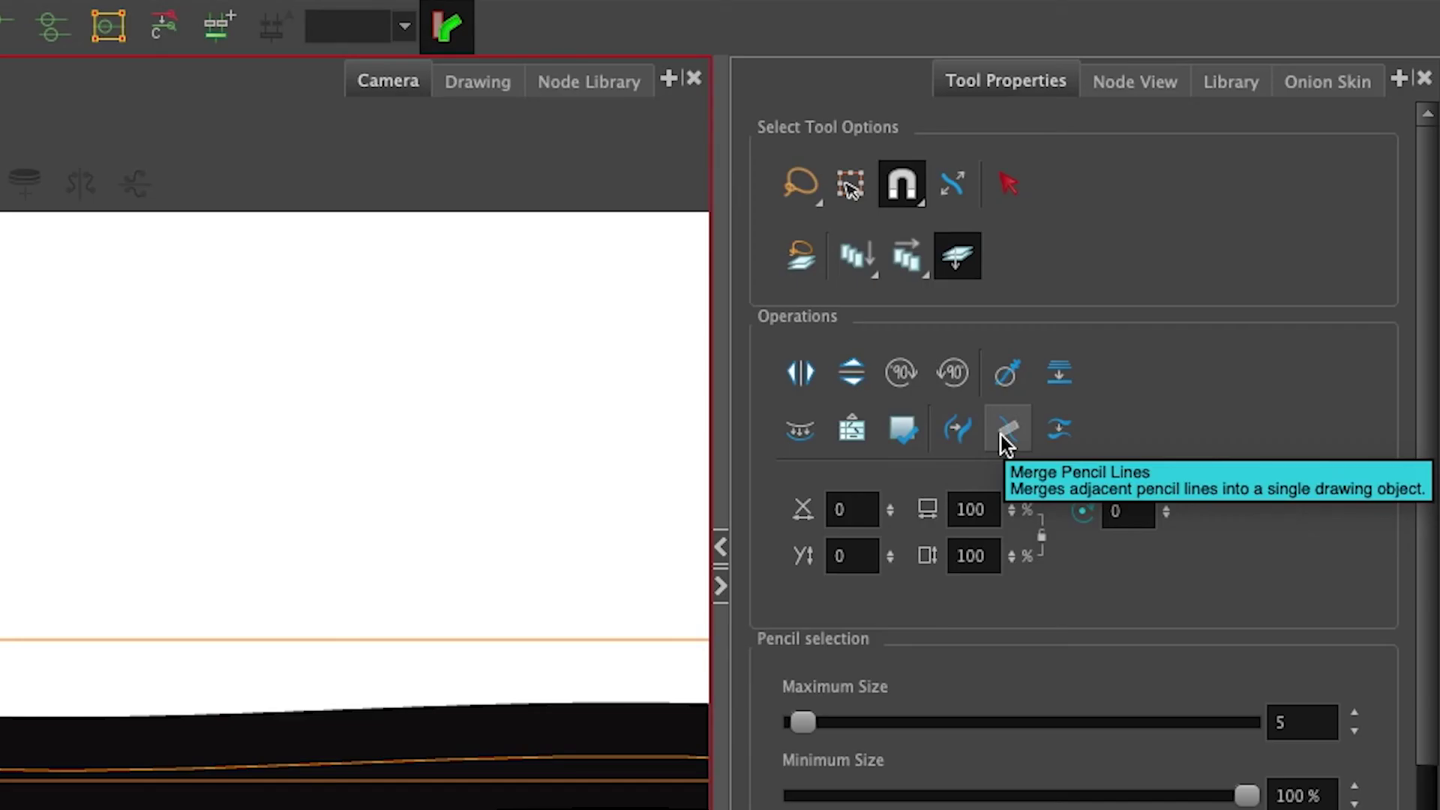
{"action": "left_click", "coordinate": [1006, 438]}
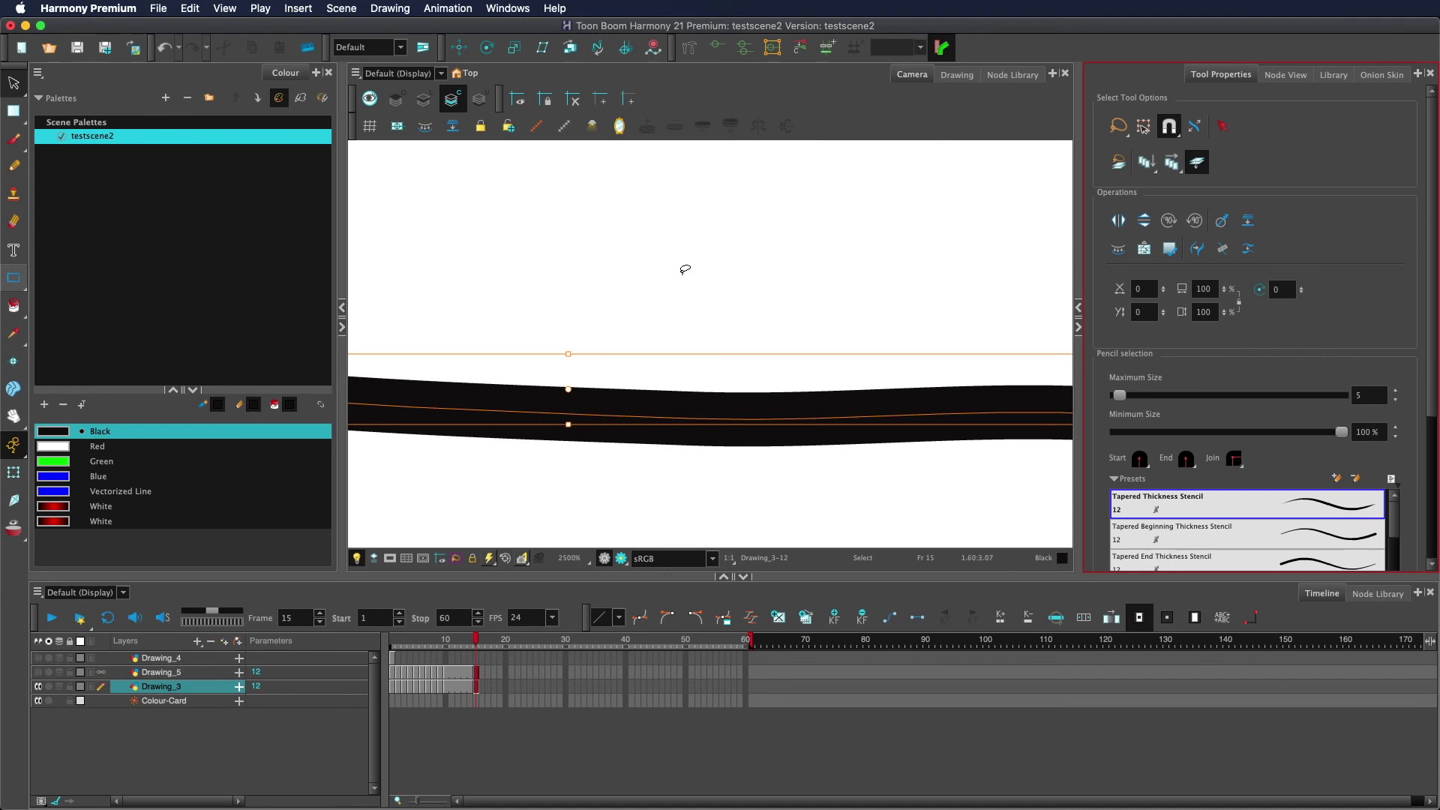
Try shifting the right pencil line away from the left one and undo the move.
{"action": "scroll", "coordinate": [748, 418], "scroll_direction": "down", "scroll_amount": 5}
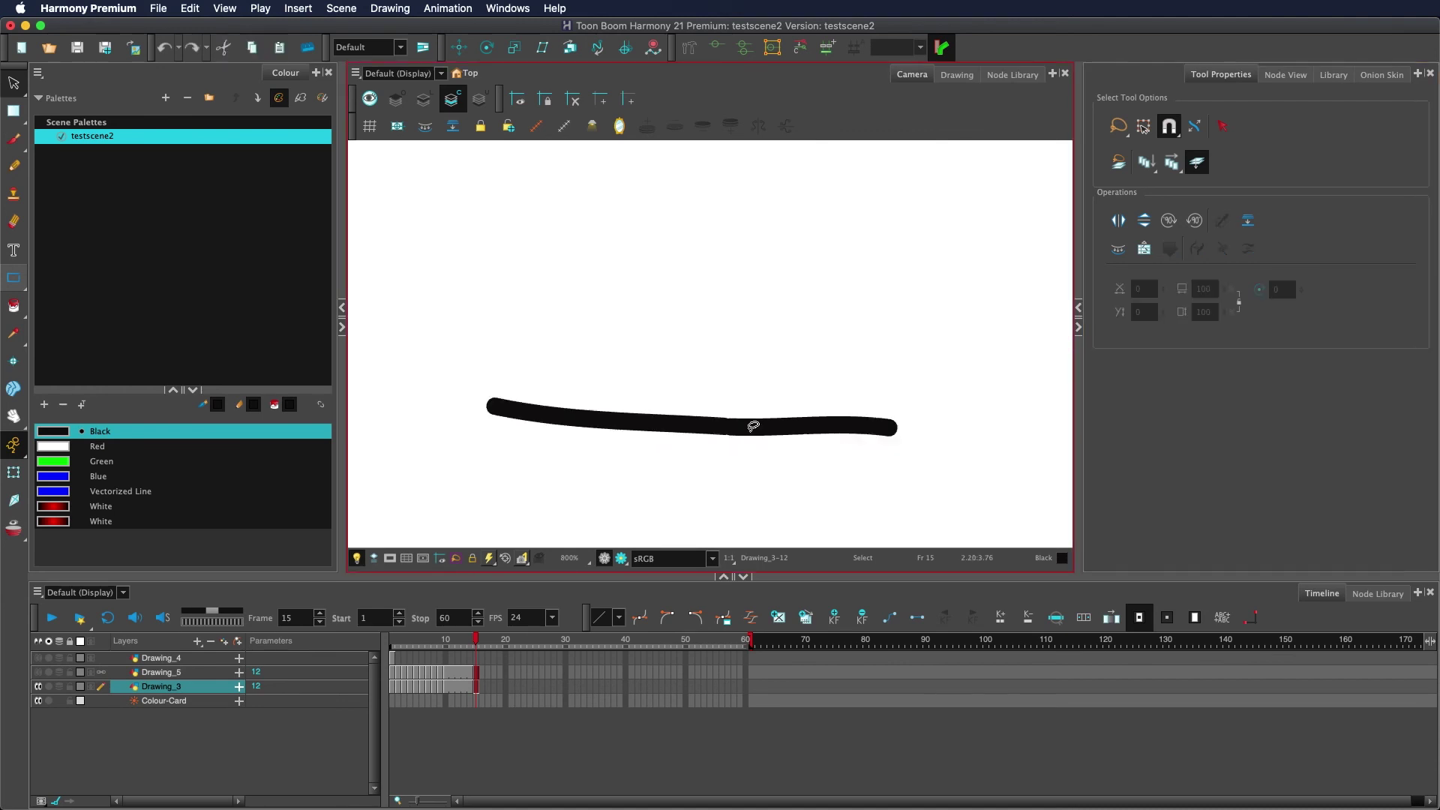
{"action": "scroll", "coordinate": [740, 411], "scroll_direction": "up", "scroll_amount": 8}
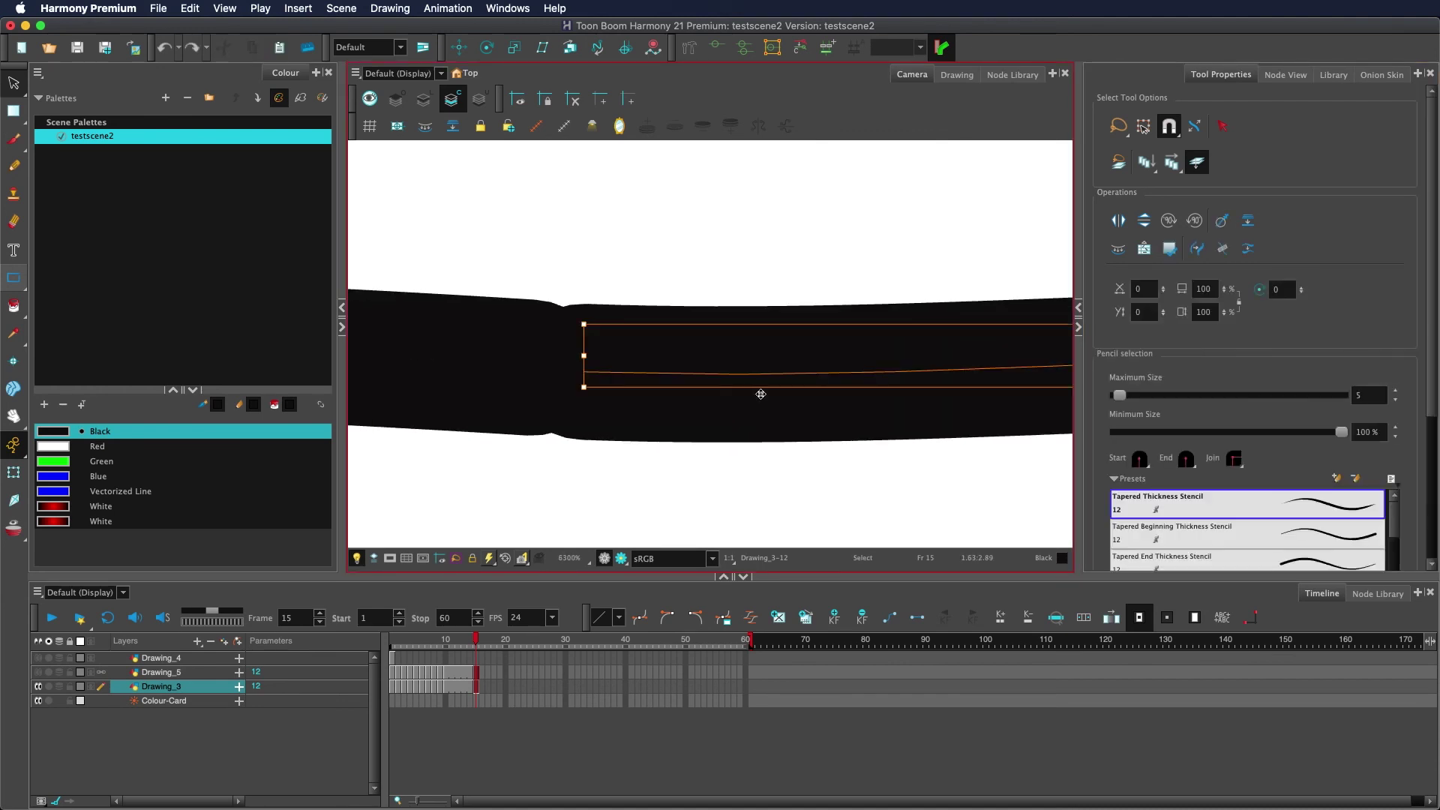
{"action": "mouse_move", "coordinate": [760, 393]}
{"action": "left_mouse_down"}
{"action": "mouse_move", "coordinate": [805, 376]}
{"action": "mouse_move", "coordinate": [778, 380]}
{"action": "left_mouse_up"}
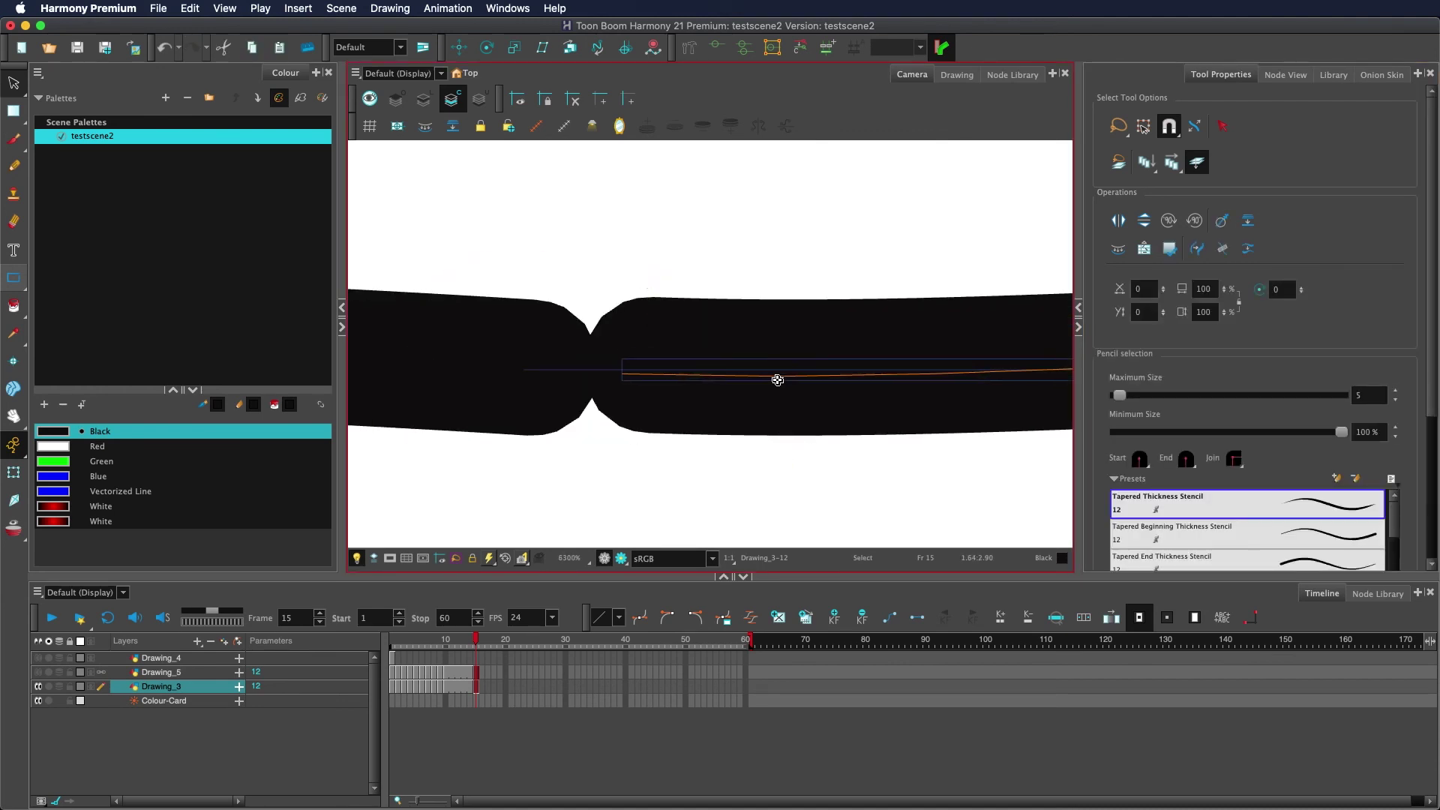
{"action": "left_click", "coordinate": [749, 264]}
{"action": "key", "text": "super+z"}
Reposition the right pencil line against the end of the left one and deselect it.
{"action": "left_click_drag", "start_coordinate": [884, 362], "coordinate": [834, 375]}
{"action": "left_click", "coordinate": [868, 255]}
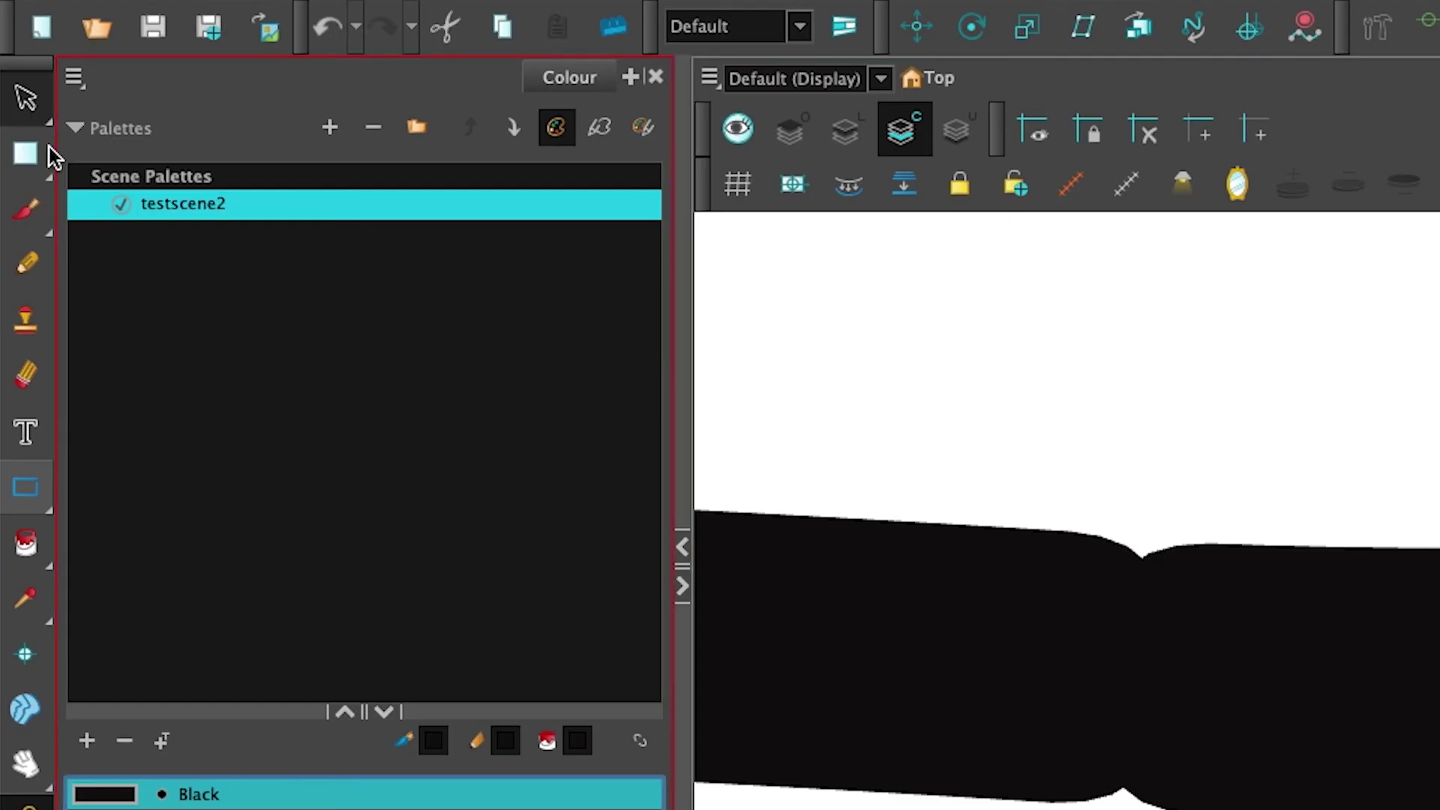
With the Contour Editor, pull the end point of the right pencil line slightly towards the end of the left line.
{"action": "left_click_drag", "start_coordinate": [49, 147], "coordinate": [90, 148]}
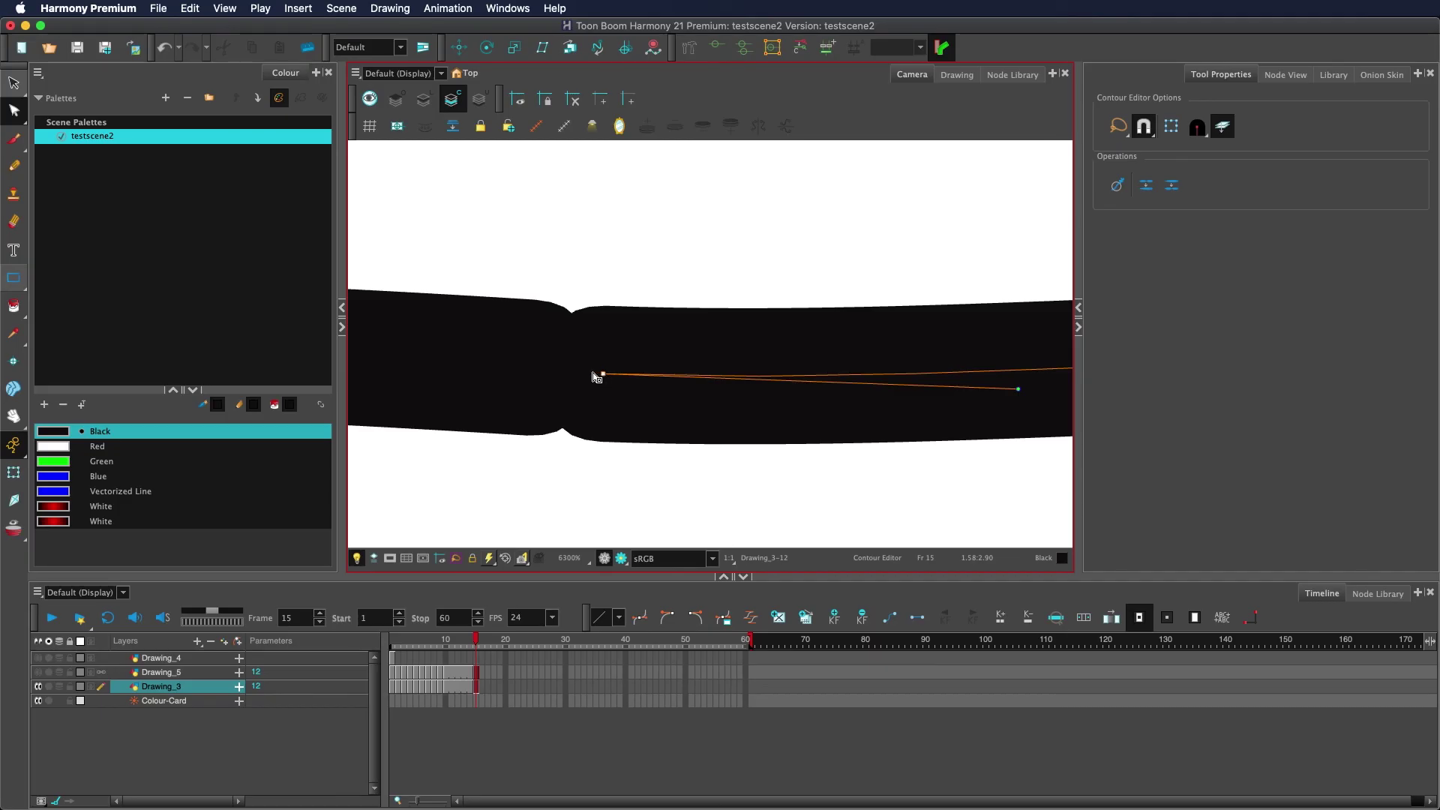
{"action": "left_click_drag", "start_coordinate": [596, 377], "coordinate": [582, 376]}
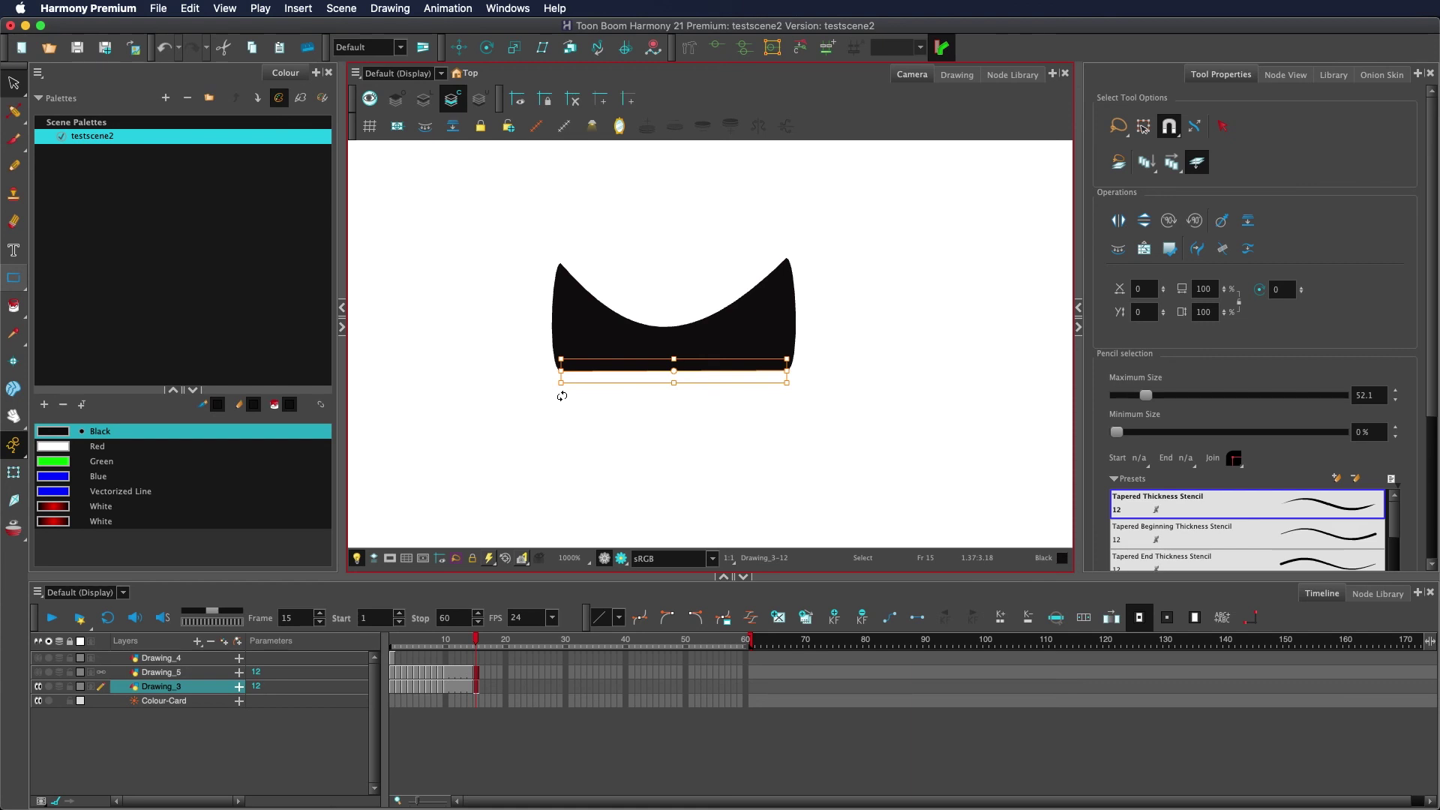
Apply Merge Pencil Lines to the selected line along the black shape's lower edge, then review its pencil properties and deselect it.
{"action": "key", "text": "2"}
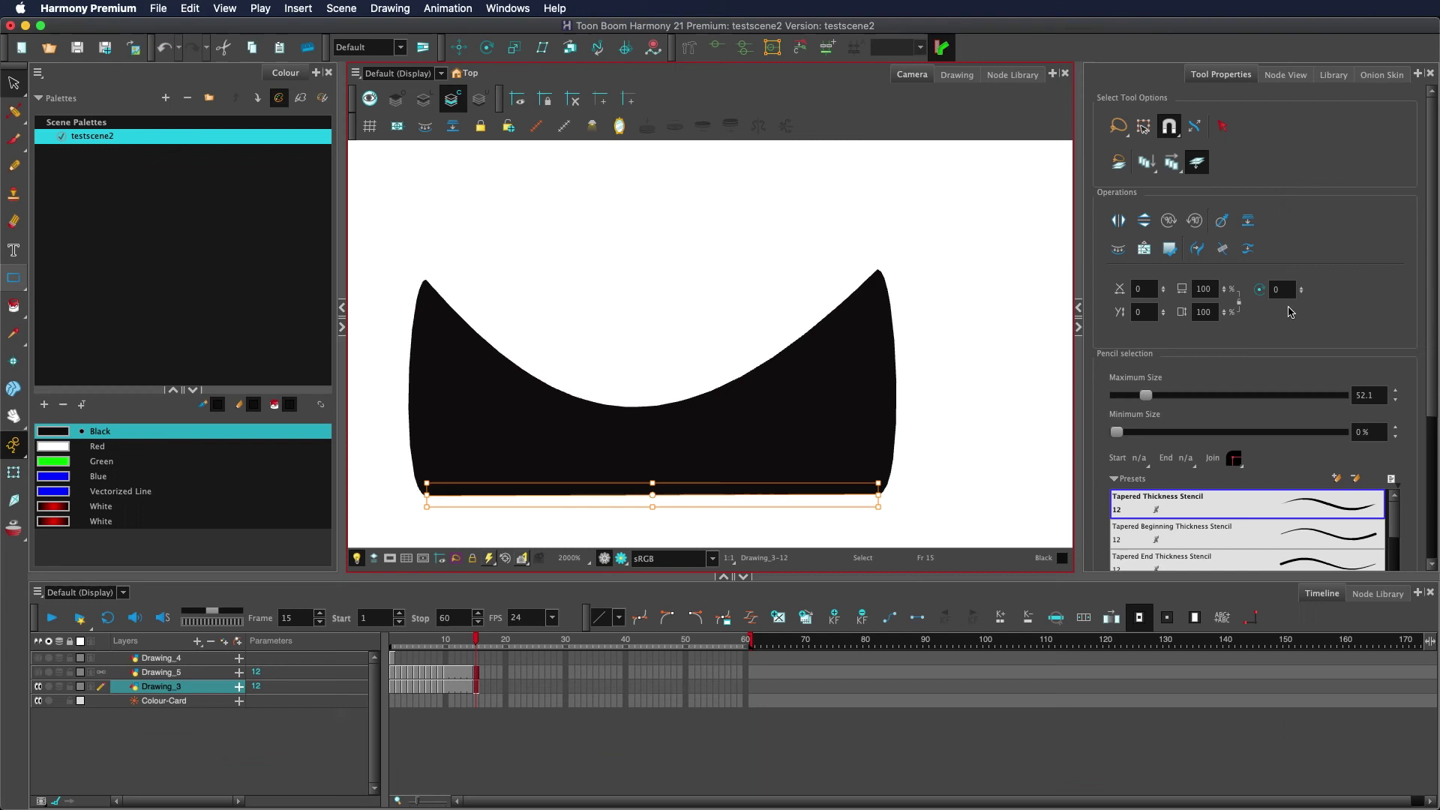
{"action": "left_click", "coordinate": [1248, 249]}
{"action": "scroll", "coordinate": [1119, 299], "scroll_direction": "down", "scroll_amount": 2}
{"action": "scroll", "coordinate": [1120, 300], "scroll_direction": "up", "scroll_amount": 2}
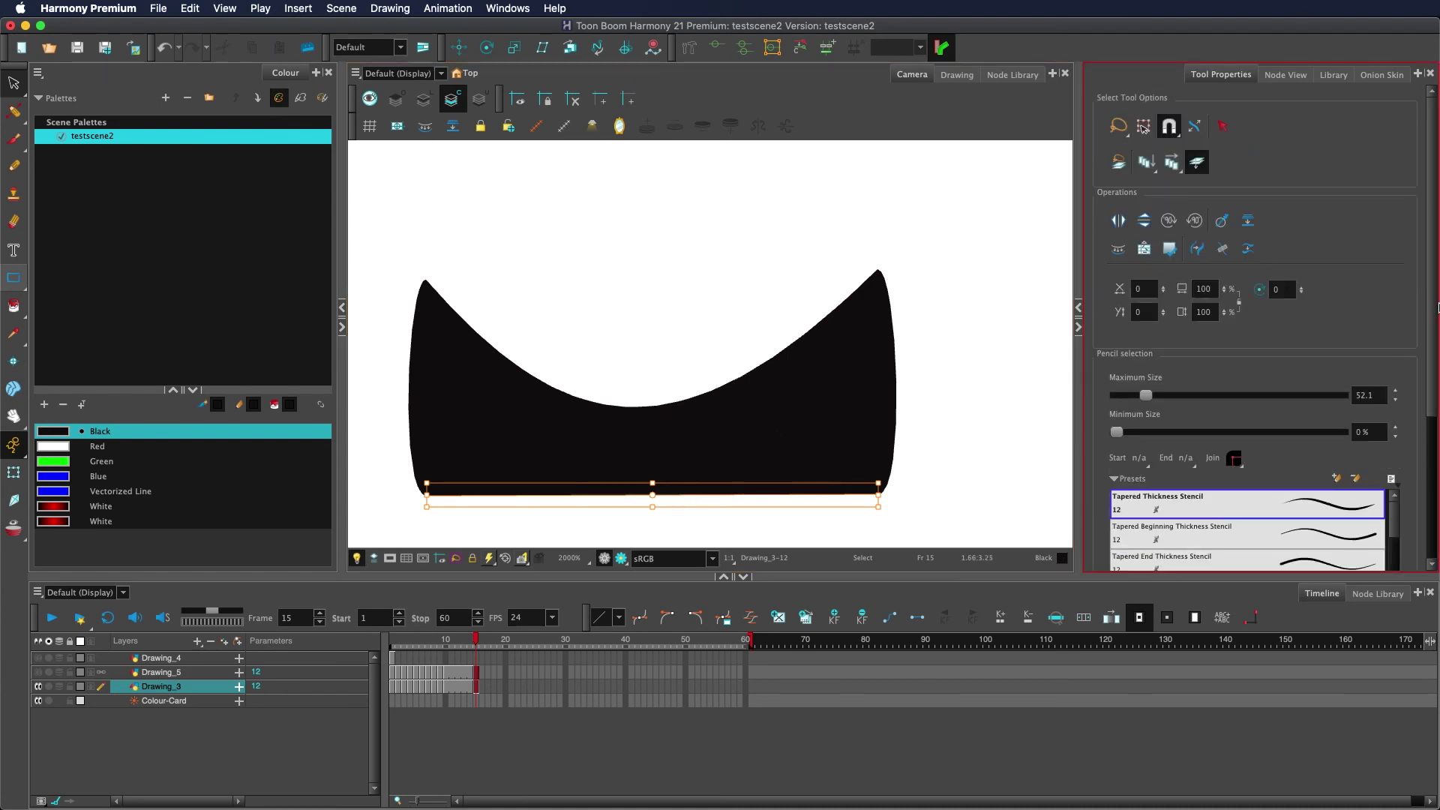
{"action": "scroll", "coordinate": [1247, 350], "scroll_direction": "down", "scroll_amount": 3}
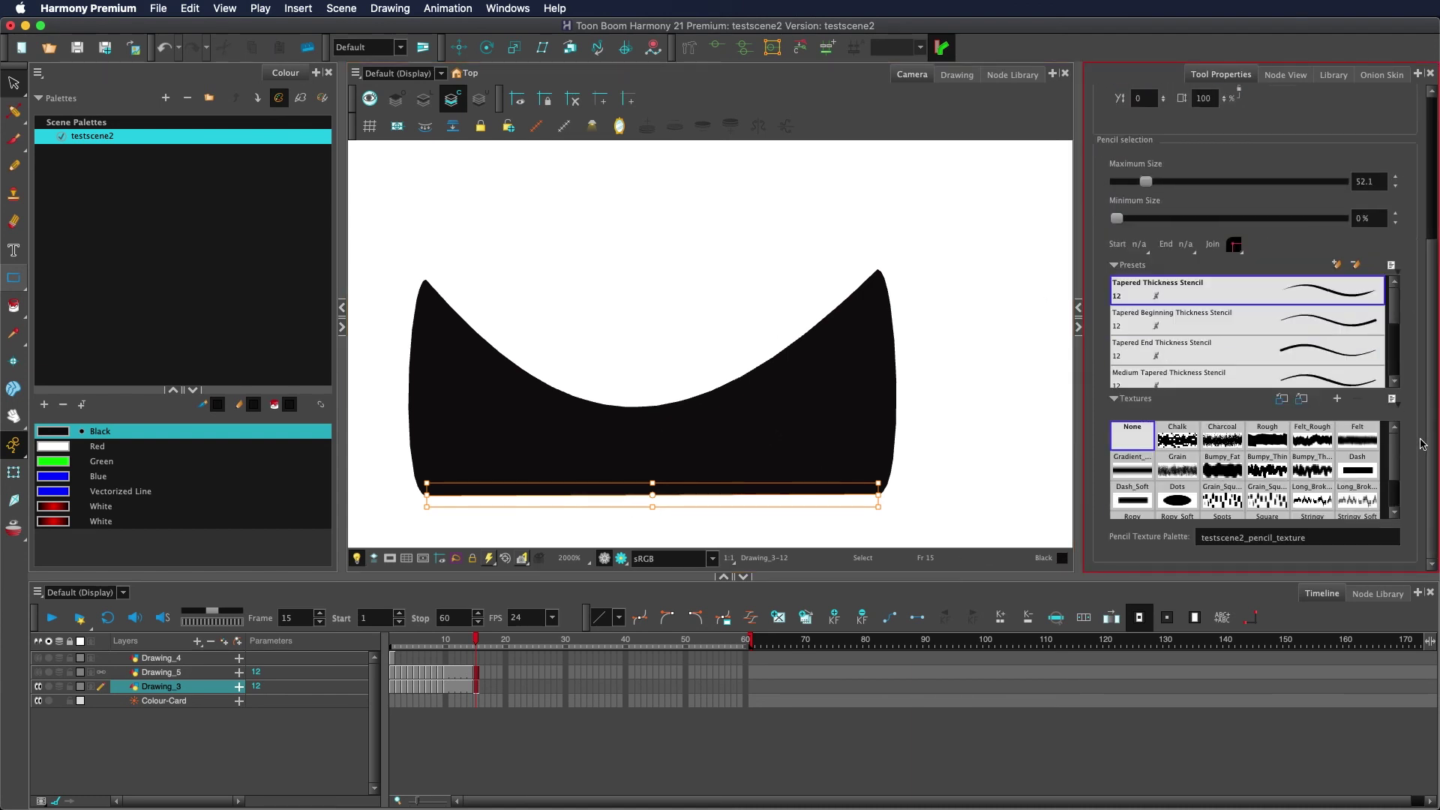
{"action": "left_click", "coordinate": [772, 305]}
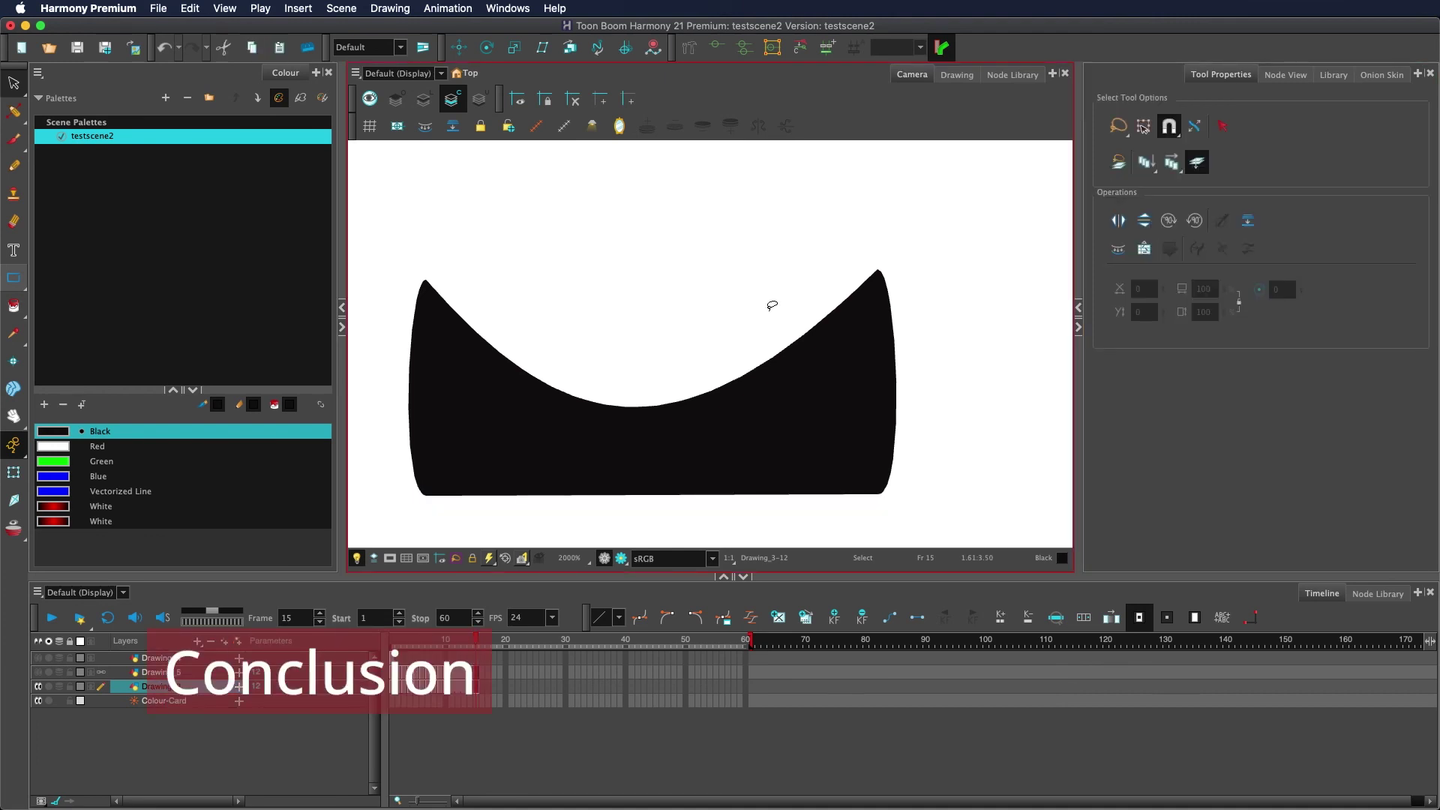